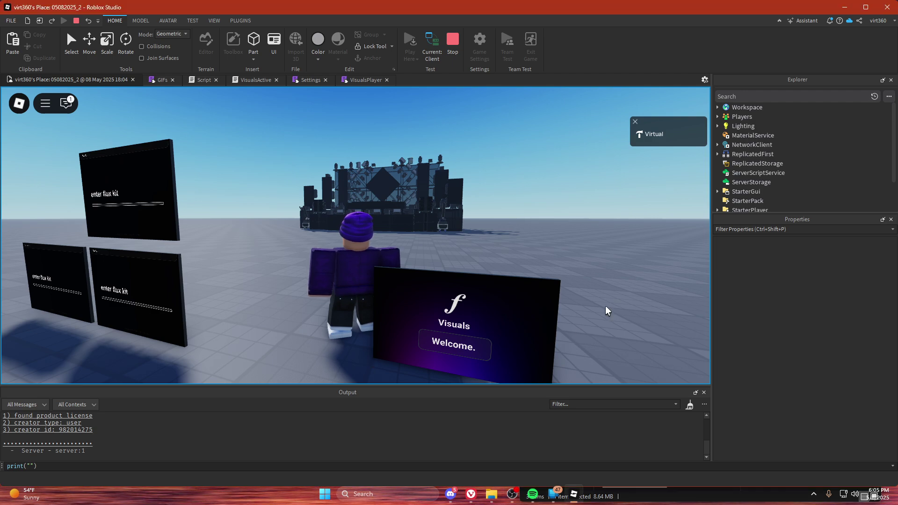
In the playtest, open the Visuals panel, check its effects page, and play the blue cubes sprite on the stage screens
{"action": "left_click", "coordinate": [494, 347]}
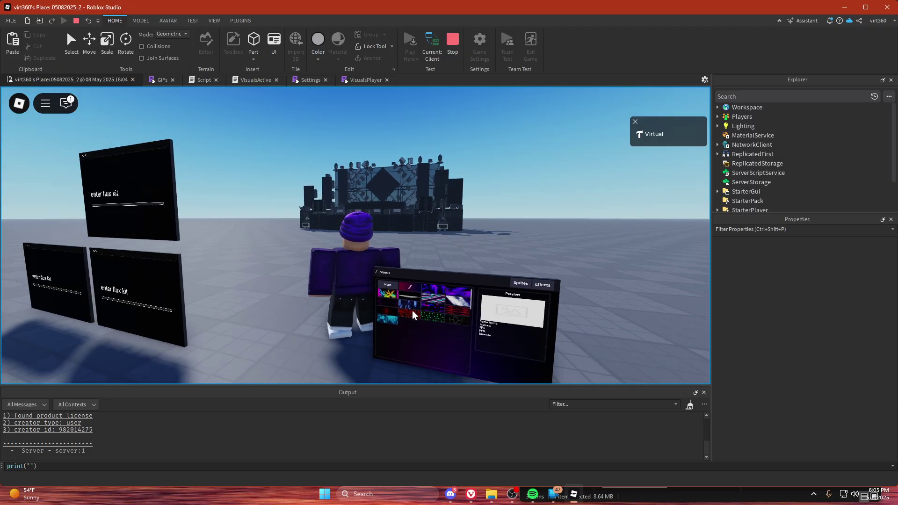
{"action": "scroll", "coordinate": [403, 363], "scroll_direction": "up", "scroll_amount": 2}
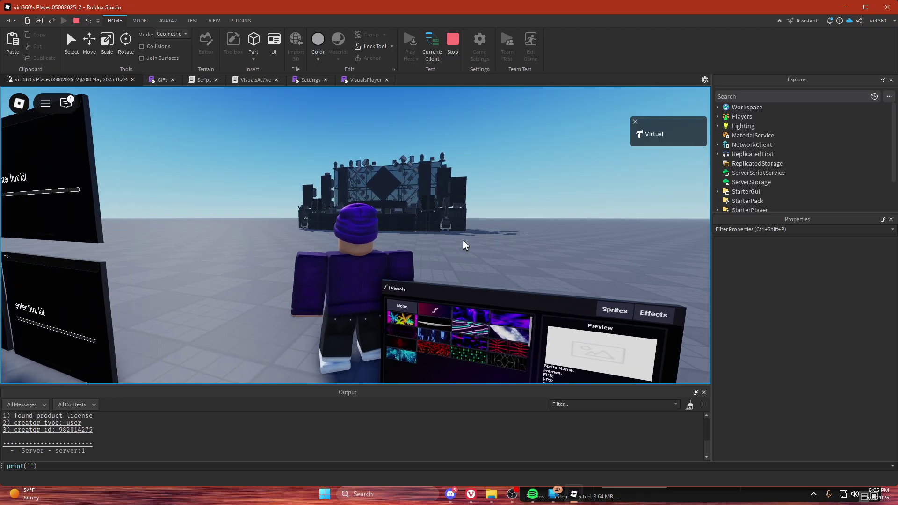
{"action": "left_click", "coordinate": [638, 316]}
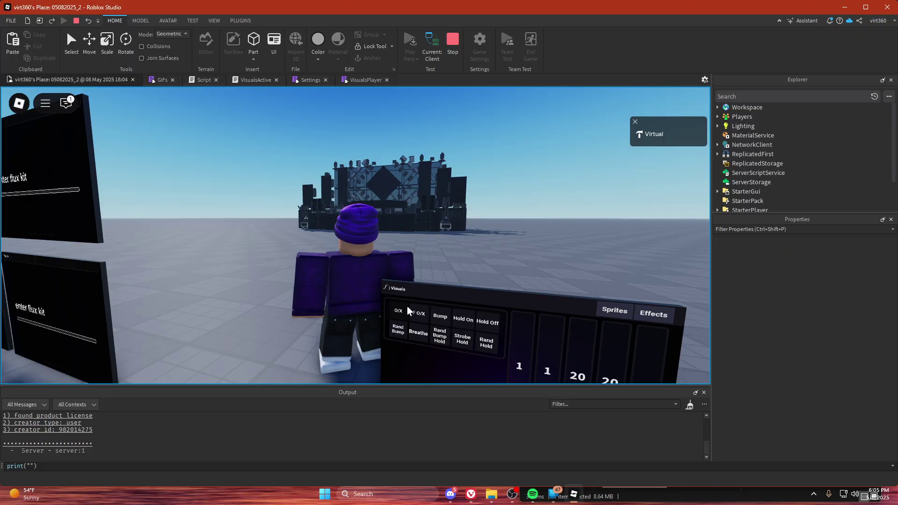
{"action": "left_click", "coordinate": [615, 310]}
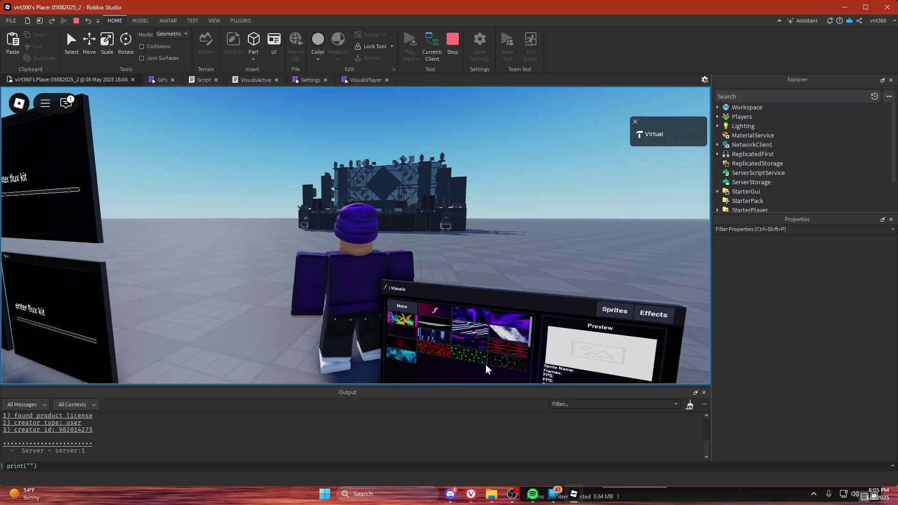
{"action": "left_click", "coordinate": [405, 357]}
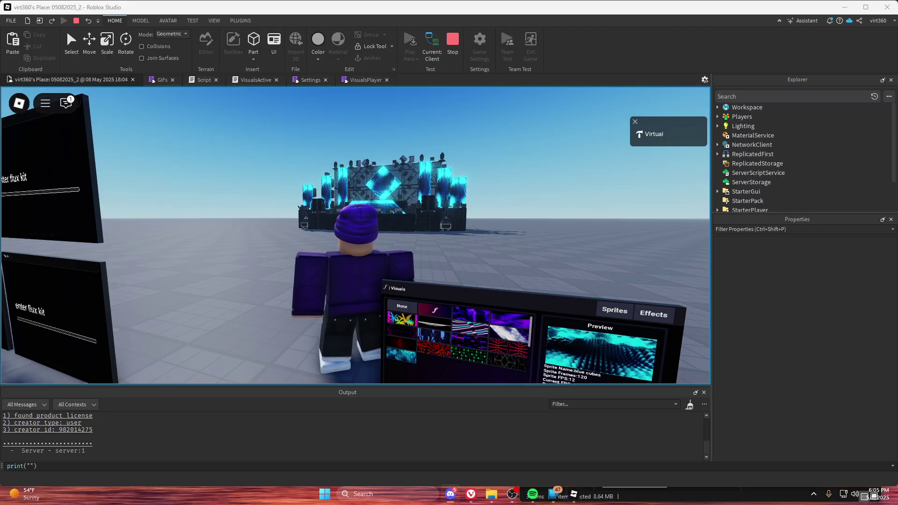
Review the reference image of the lit stage in Discord, return to Roblox Studio, and stop the playtest
{"action": "left_click_drag", "start_coordinate": [897, 70], "coordinate": [615, 37]}
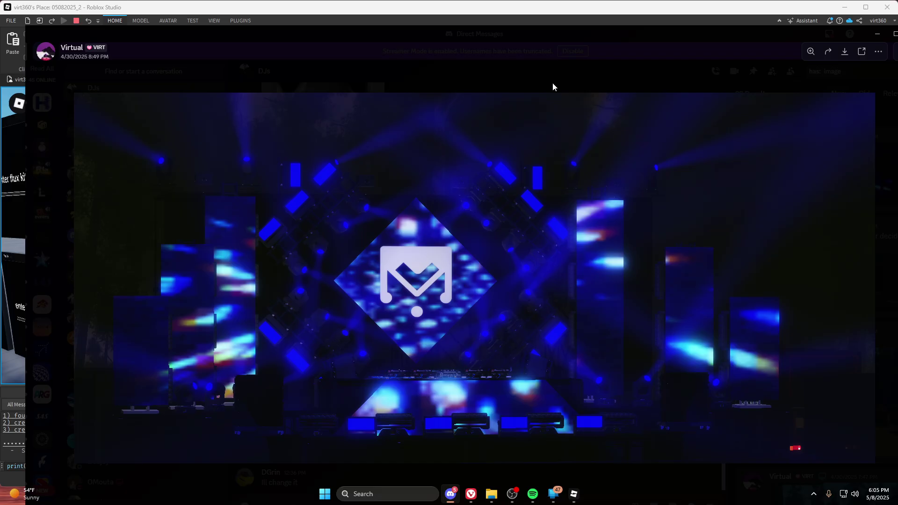
{"action": "left_click", "coordinate": [440, 22]}
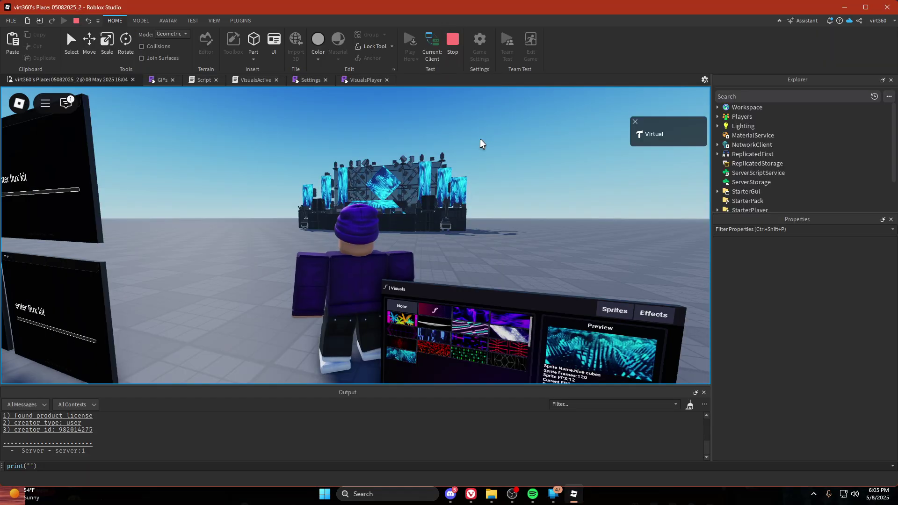
{"action": "left_click", "coordinate": [451, 52]}
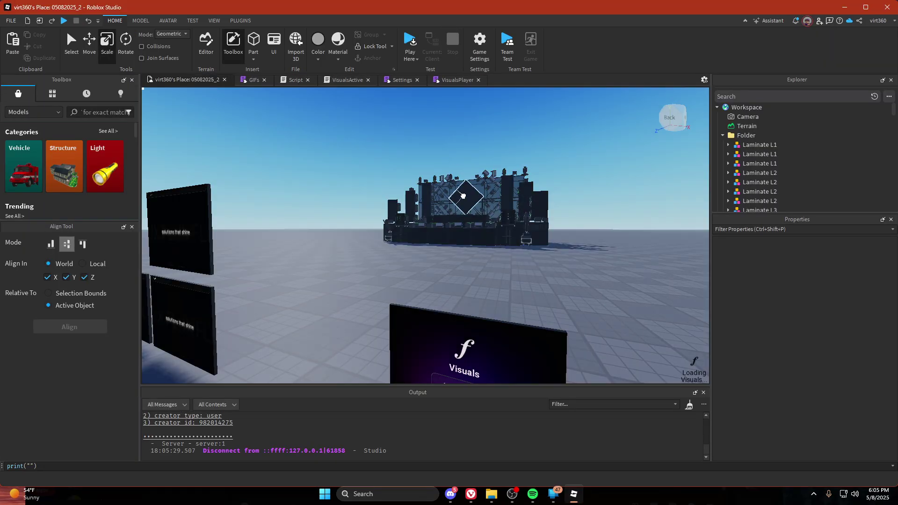
Select and copy all nine vispart objects in the Screens folder of Visuals 2.0
{"action": "left_click", "coordinate": [462, 194]}
{"action": "left_click", "coordinate": [755, 125]}
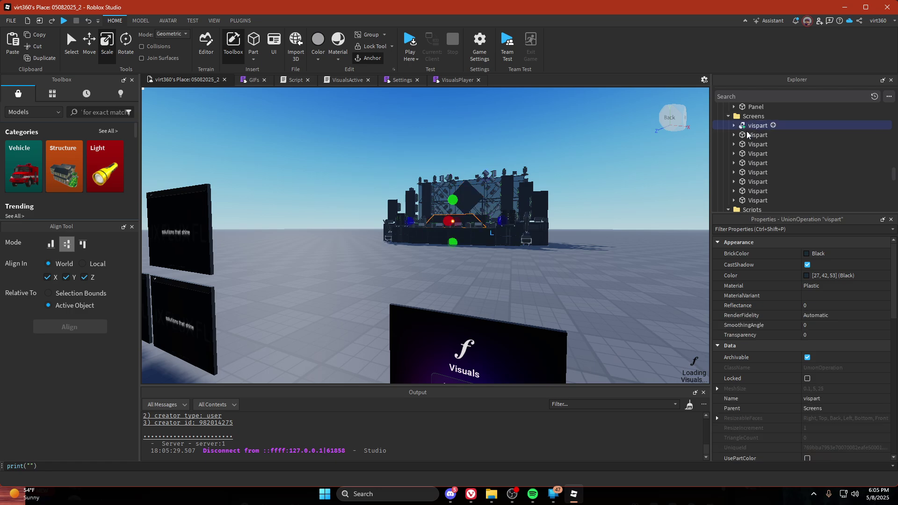
{"action": "left_click", "coordinate": [754, 200], "text": "shift"}
{"action": "key", "text": "f"}
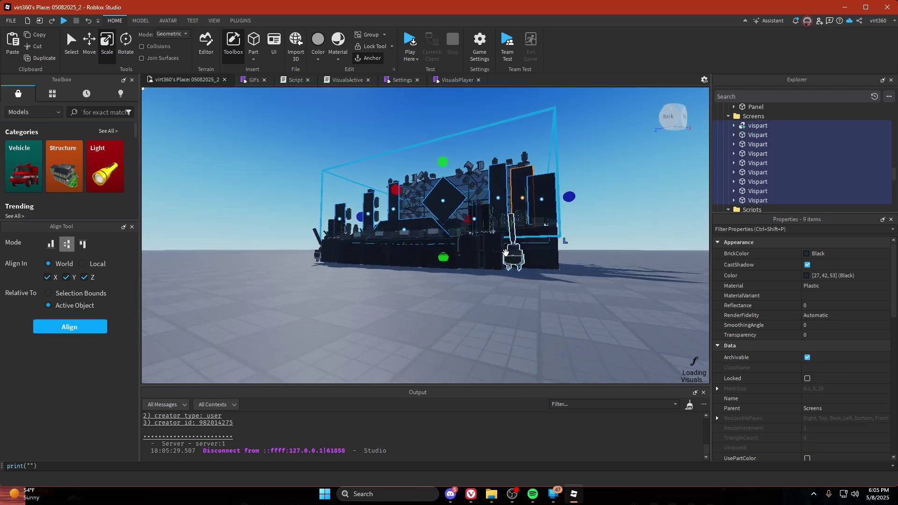
{"action": "scroll", "coordinate": [747, 184], "scroll_direction": "up", "scroll_amount": 3}
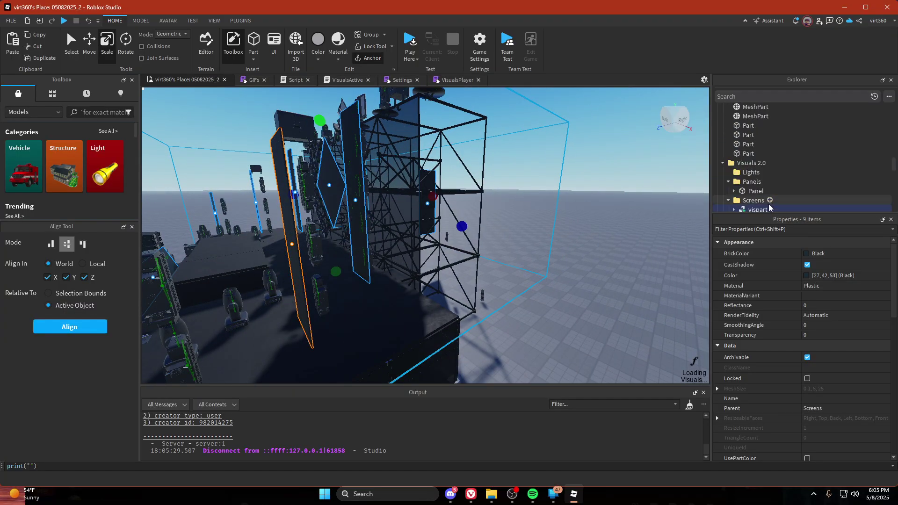
Paste the copied visparts into the Lights folder of Visuals 2.0 at their original location
{"action": "scroll", "coordinate": [756, 168], "scroll_direction": "down", "scroll_amount": 3}
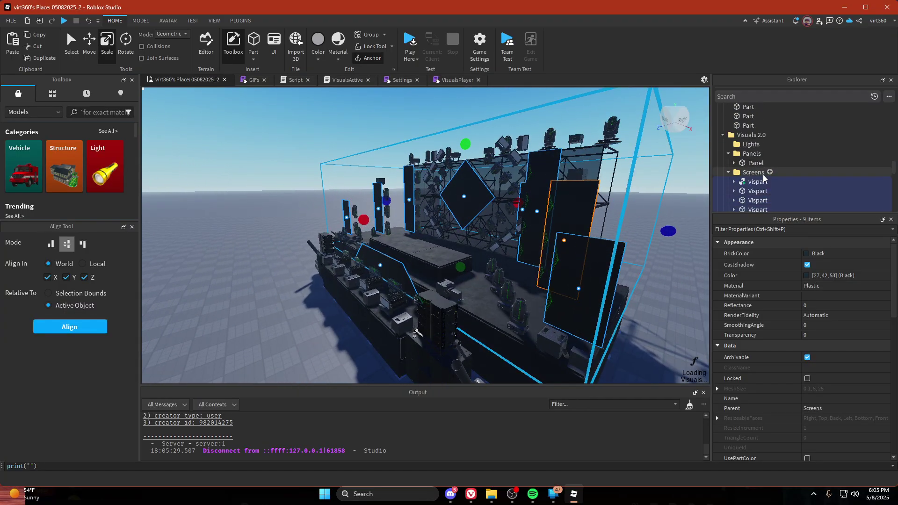
{"action": "right_click", "coordinate": [754, 146]}
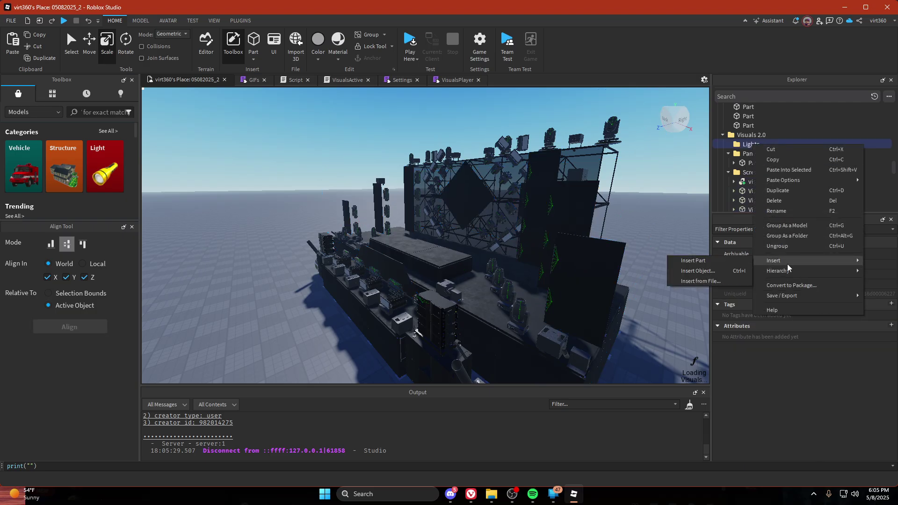
{"action": "left_click", "coordinate": [733, 143]}
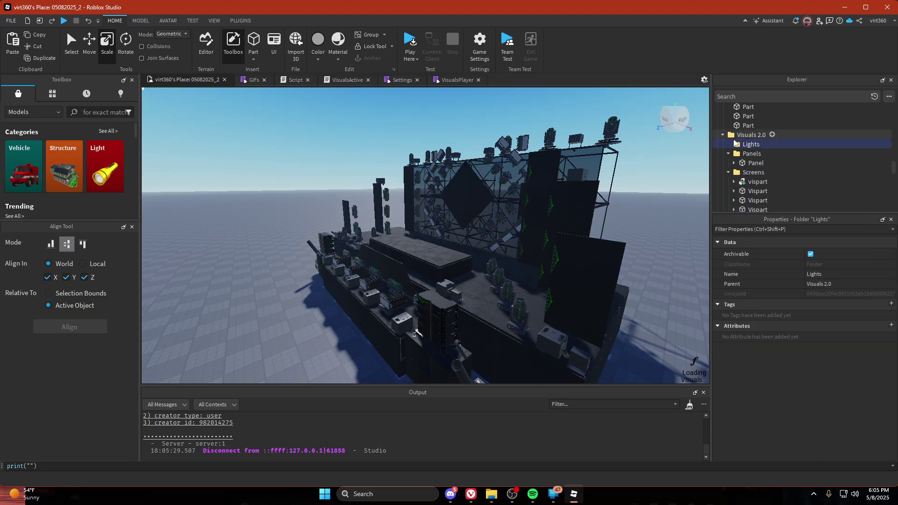
{"action": "right_click", "coordinate": [737, 143]}
{"action": "mouse_move", "coordinate": [779, 178]}
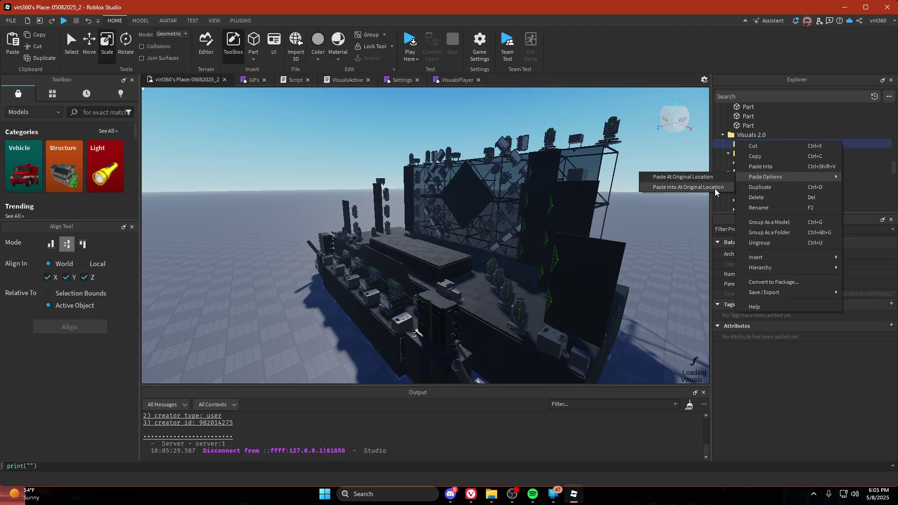
{"action": "left_click", "coordinate": [688, 187]}
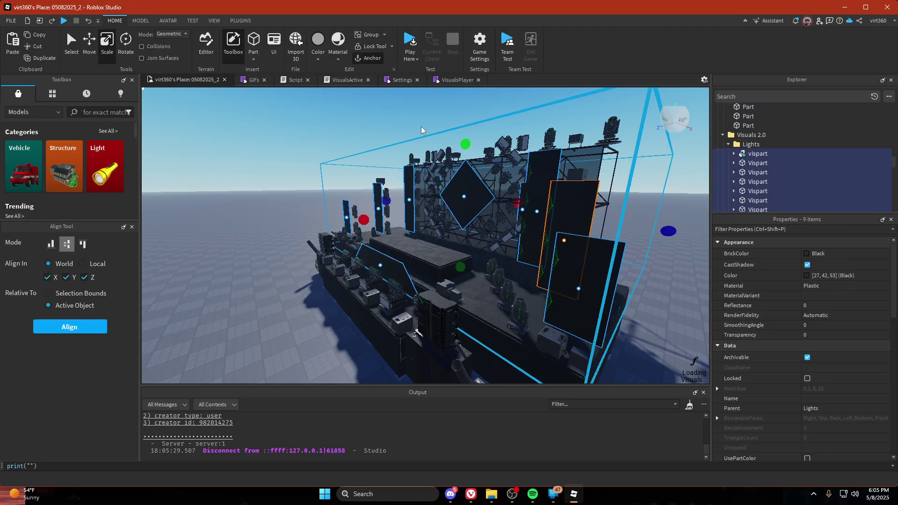
Activate the Move tool for the nine pasted visparts and view the stage from its side
{"action": "left_click", "coordinate": [140, 21]}
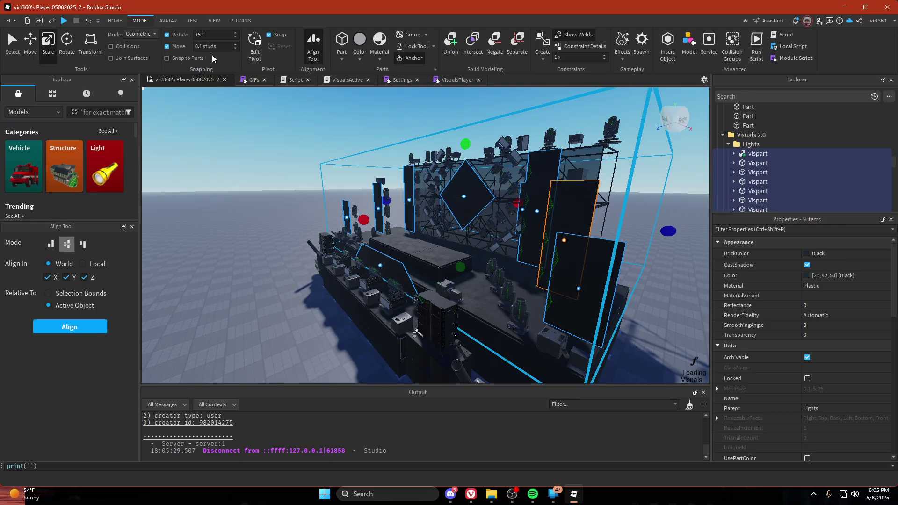
{"action": "right_click_drag", "start_coordinate": [270, 182], "coordinate": [269, 184]}
{"action": "key", "text": "ctrl+2"}
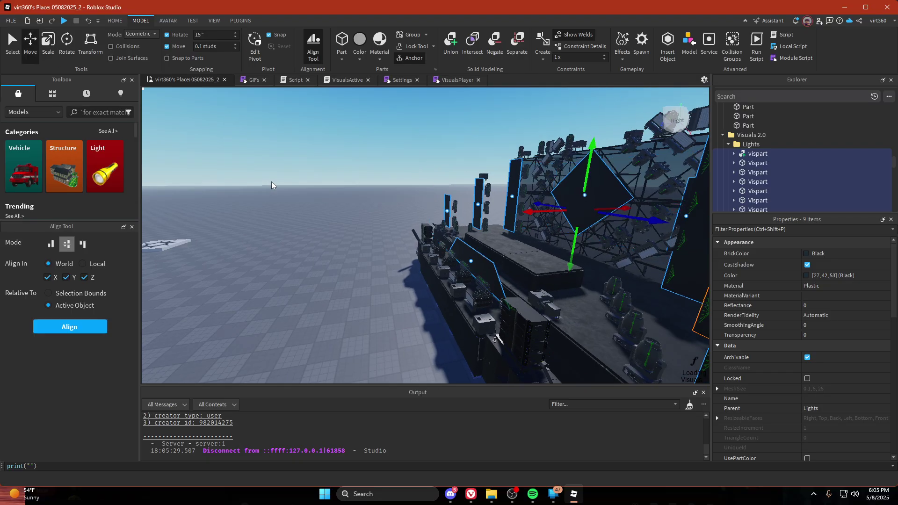
{"action": "key", "text": "d"}
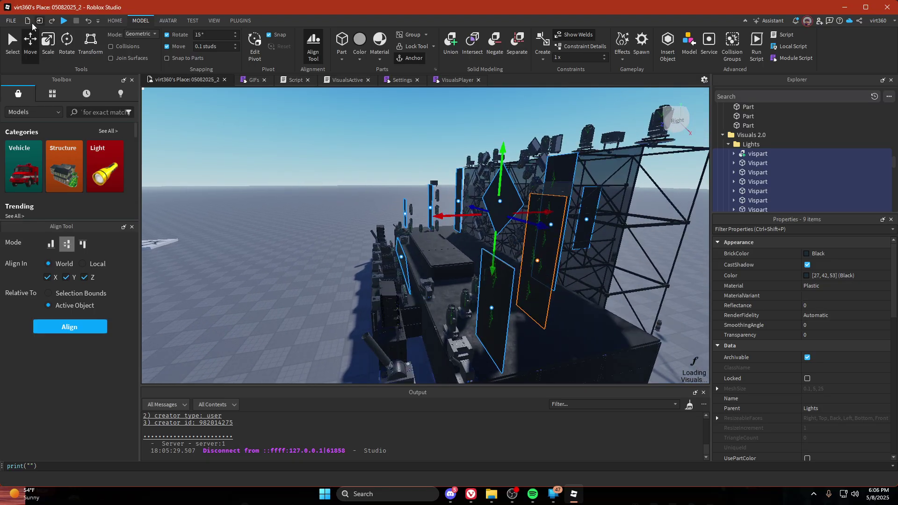
Look up Dragger QoL Improvements in the beta features list and close the list without saving changes
{"action": "left_click", "coordinate": [11, 21]}
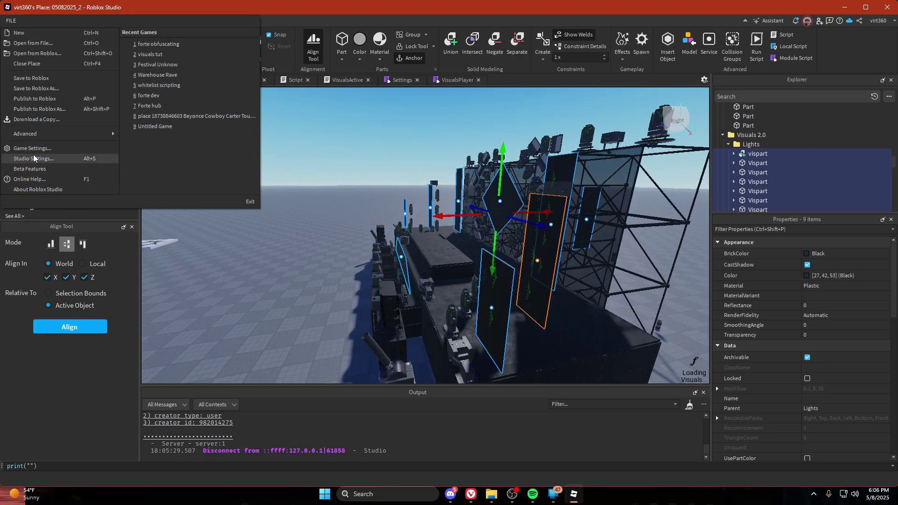
{"action": "left_click", "coordinate": [38, 167]}
{"action": "scroll", "coordinate": [474, 285], "scroll_direction": "down", "scroll_amount": 1}
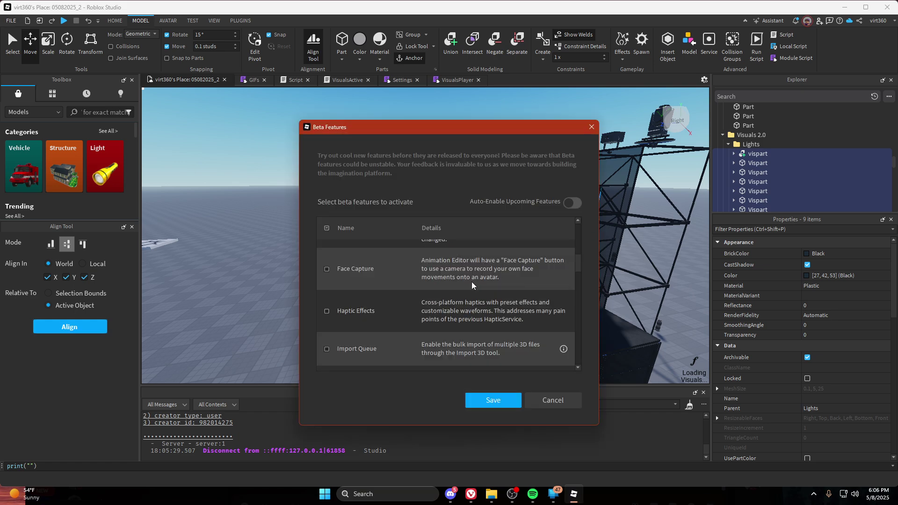
{"action": "scroll", "coordinate": [474, 285], "scroll_direction": "up", "scroll_amount": 1}
{"action": "scroll", "coordinate": [504, 334], "scroll_direction": "up", "scroll_amount": 3}
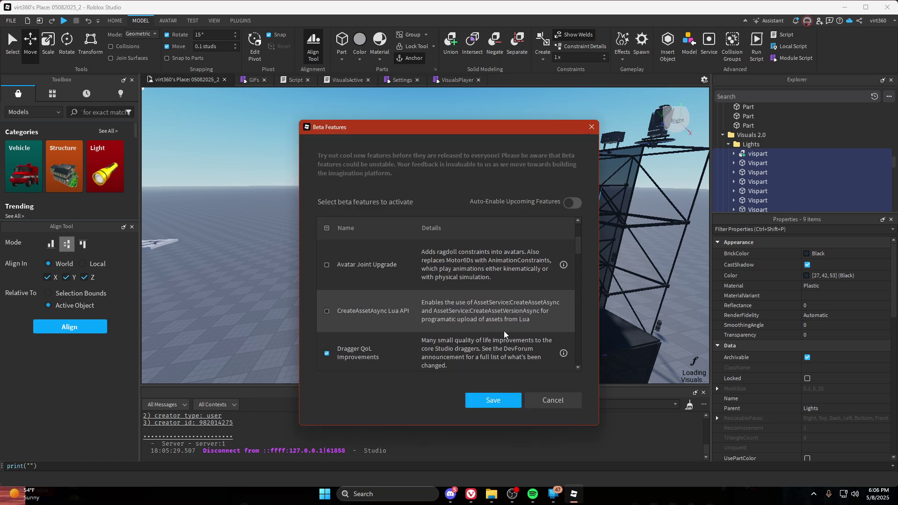
{"action": "left_click", "coordinate": [551, 400]}
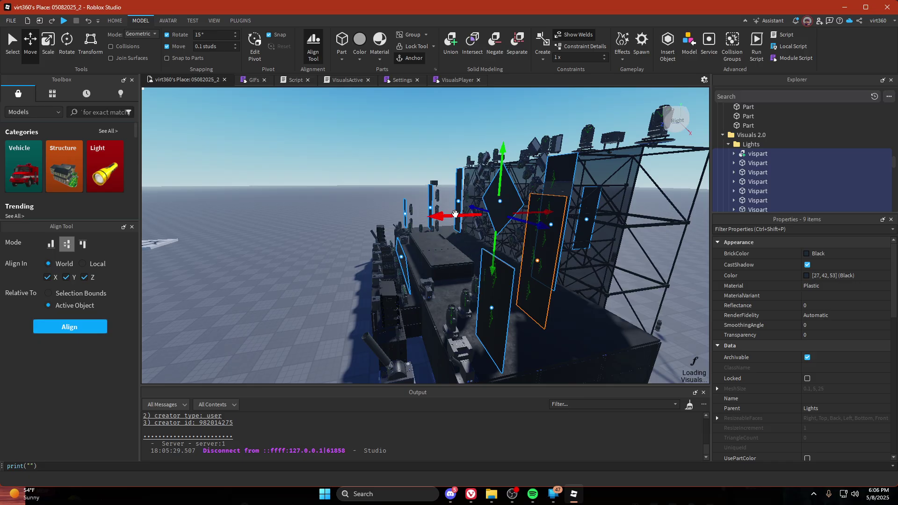
Move the nine copied visparts 0.15 studs forward, away from the original screens
{"action": "left_click_drag", "start_coordinate": [455, 214], "coordinate": [442, 215]}
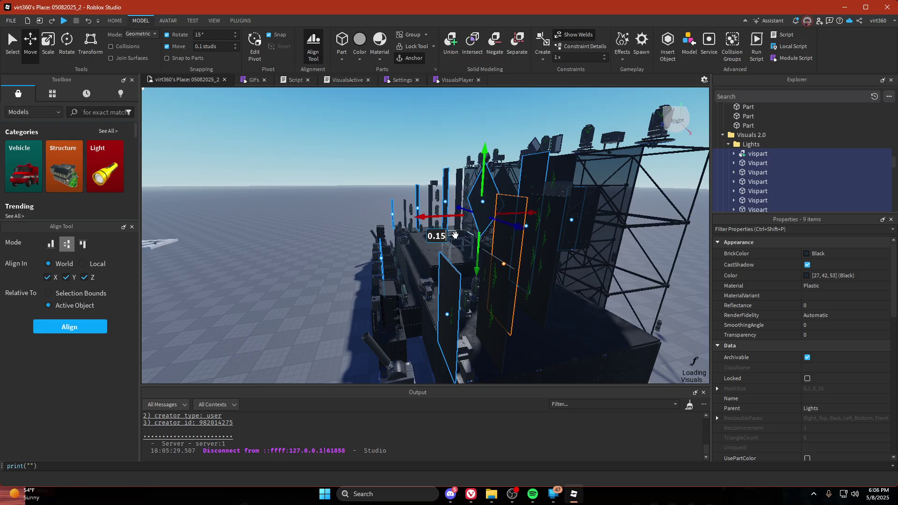
{"action": "key", "text": "Return"}
{"action": "right_click_drag", "start_coordinate": [528, 296], "coordinate": [523, 294]}
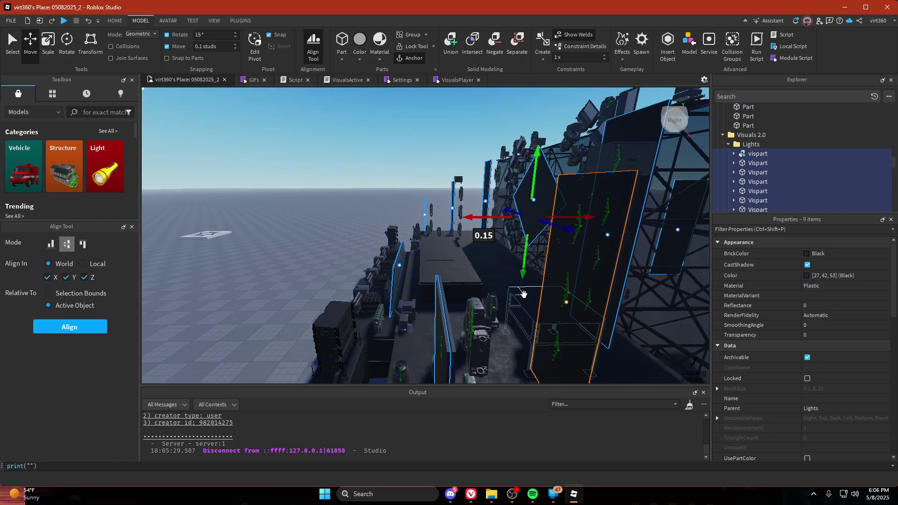
{"action": "scroll", "coordinate": [522, 309], "scroll_direction": "up", "scroll_amount": 3}
{"action": "scroll", "coordinate": [504, 281], "scroll_direction": "down", "scroll_amount": 2}
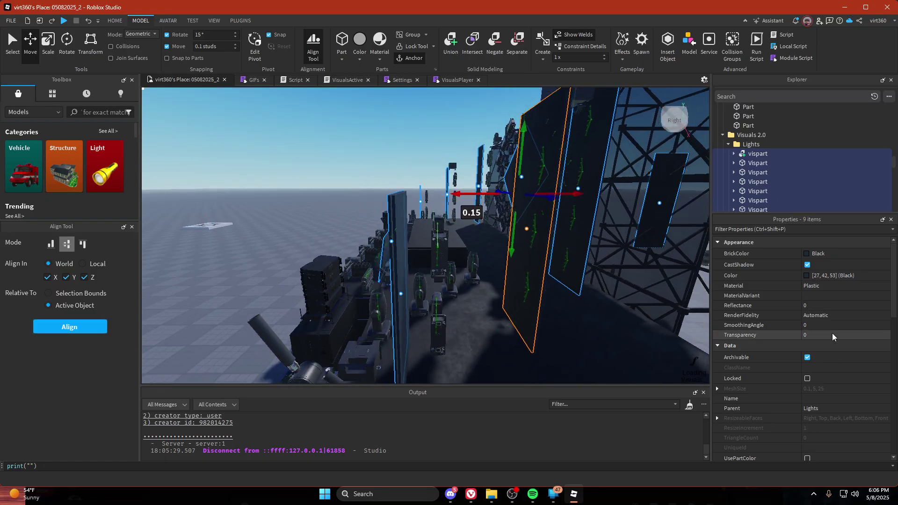
Set the transparency of the nine copied visparts in the Lights folder to 1
{"action": "left_click", "coordinate": [834, 335]}
{"action": "type", "text": "1"}
{"action": "right_click_drag", "start_coordinate": [452, 237], "coordinate": [463, 243]}
{"action": "scroll", "coordinate": [463, 243], "scroll_direction": "down", "scroll_amount": 1}
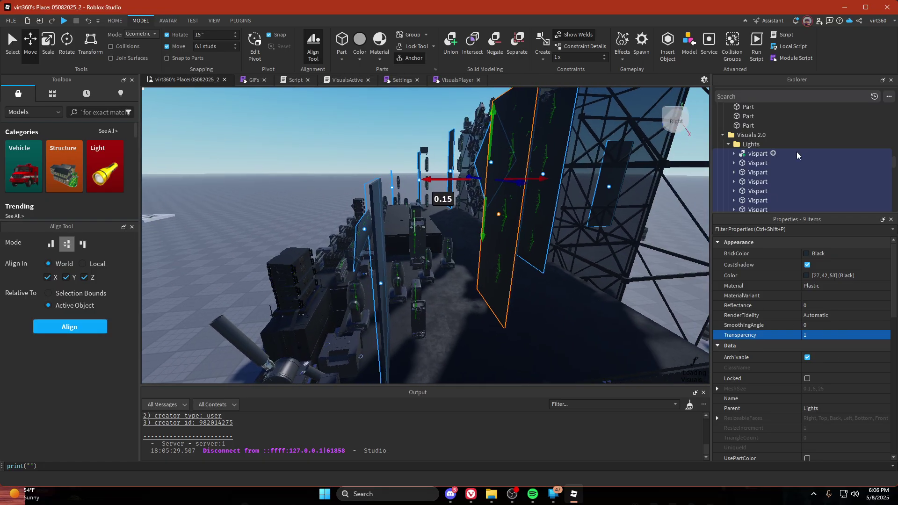
Filter the Explorer by "Text" and delete the Texture object from every vispart in the Lights folder
{"action": "left_click", "coordinate": [753, 107]}
{"action": "left_click", "coordinate": [760, 107]}
{"action": "left_click", "coordinate": [798, 163]}
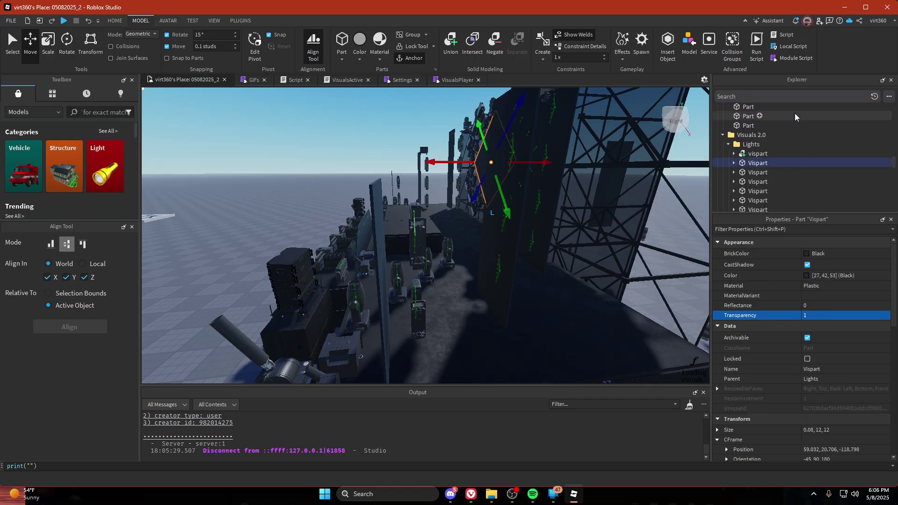
{"action": "left_click", "coordinate": [794, 97]}
{"action": "type", "text": "Text"}
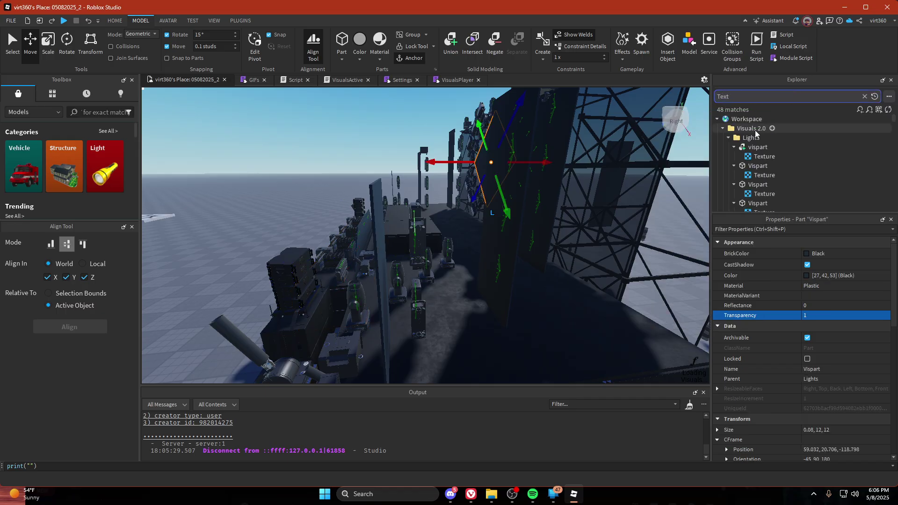
{"action": "left_click", "coordinate": [763, 156]}
{"action": "scroll", "coordinate": [752, 160], "scroll_direction": "down", "scroll_amount": 2}
{"action": "scroll", "coordinate": [753, 154], "scroll_direction": "down", "scroll_amount": 3}
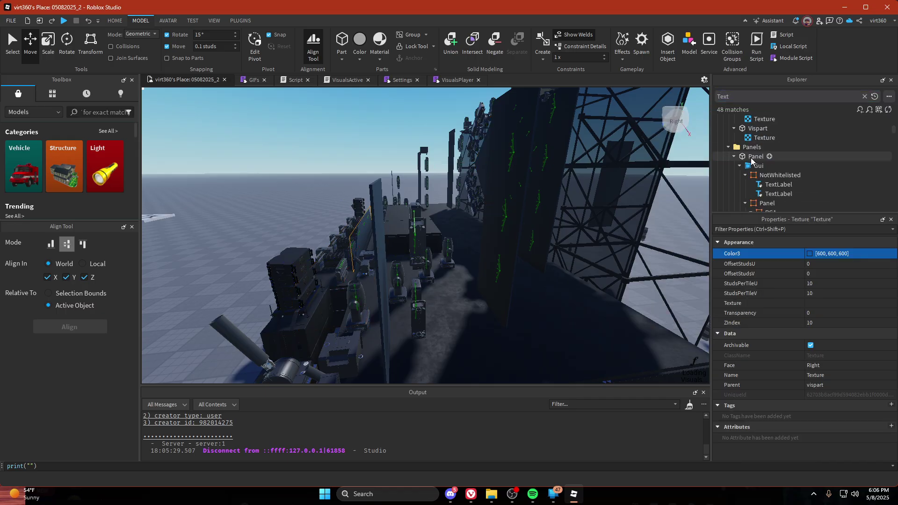
{"action": "left_click", "coordinate": [755, 138], "text": "shift"}
{"action": "key", "text": "Delete"}
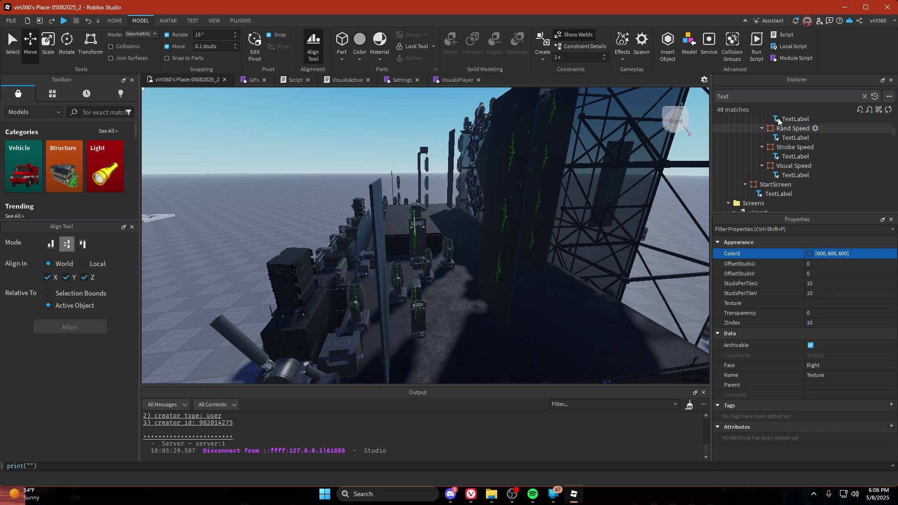
Filter the Explorer by "Fade" and delete the nine FadeDecal objects from the visparts in the Lights folder
{"action": "type", "text": "Fade"}
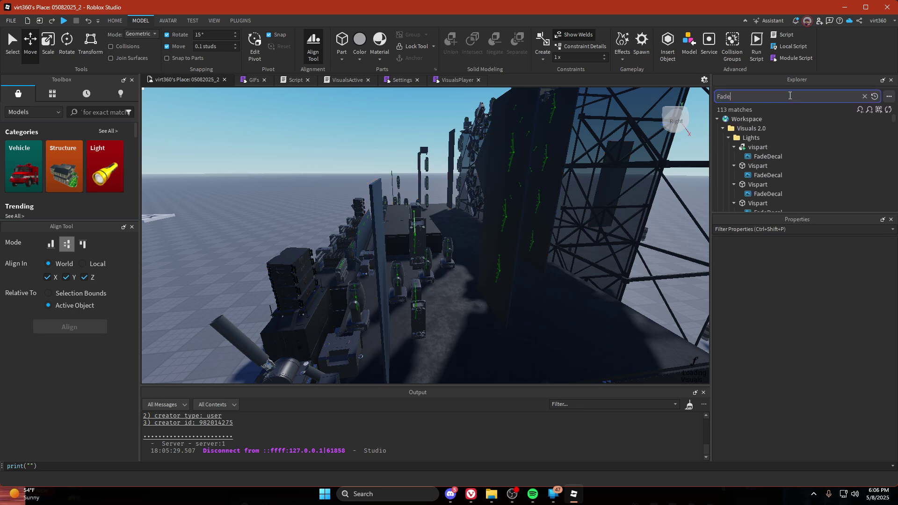
{"action": "left_click", "coordinate": [768, 157]}
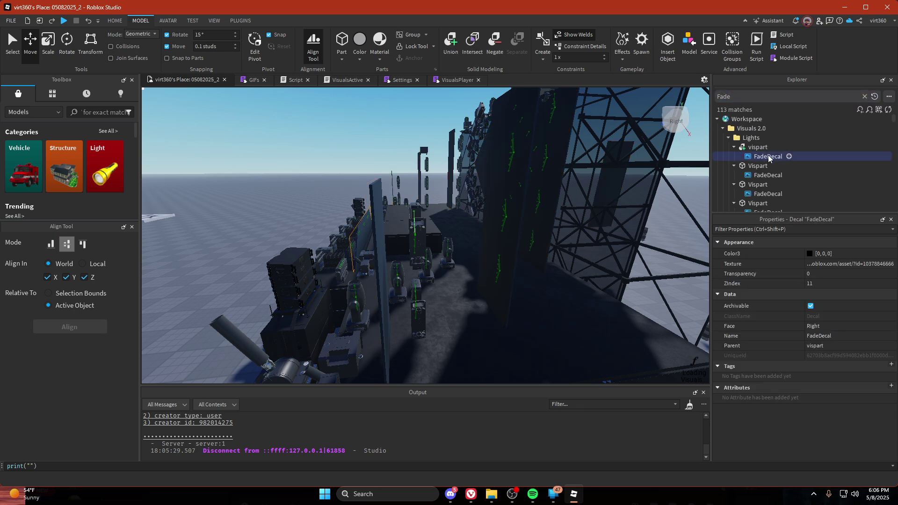
{"action": "scroll", "coordinate": [769, 157], "scroll_direction": "down", "scroll_amount": 2}
{"action": "left_click", "coordinate": [755, 140], "text": "shift"}
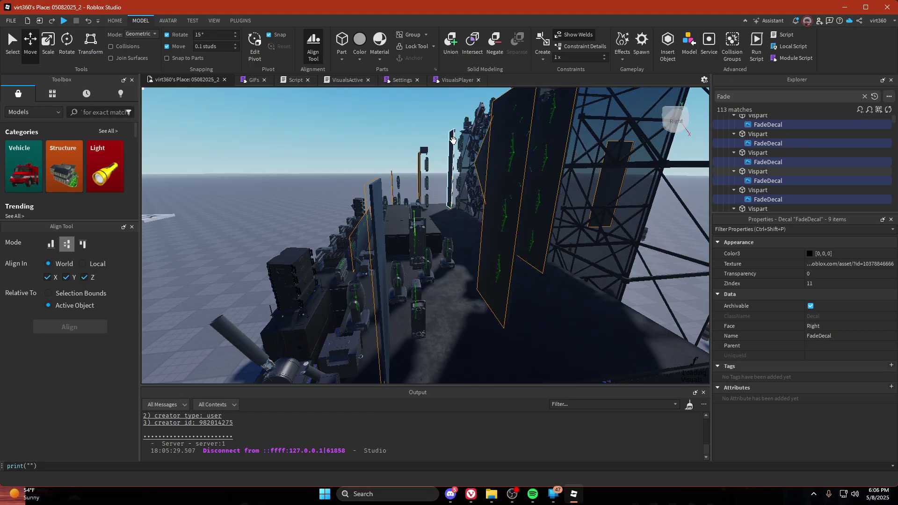
{"action": "left_click", "coordinate": [364, 132]}
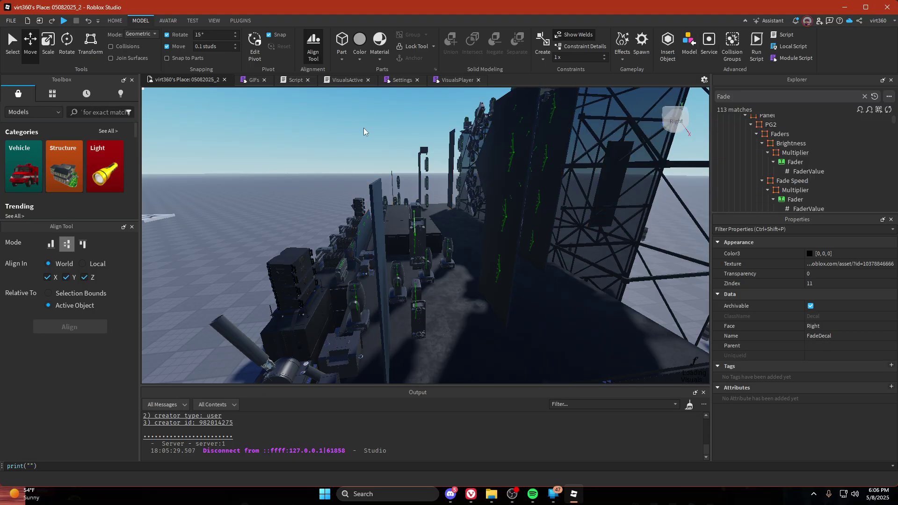
Clear the Explorer filter and examine the first vispart in the Lights folder up close in the viewport
{"action": "left_click", "coordinate": [866, 97]}
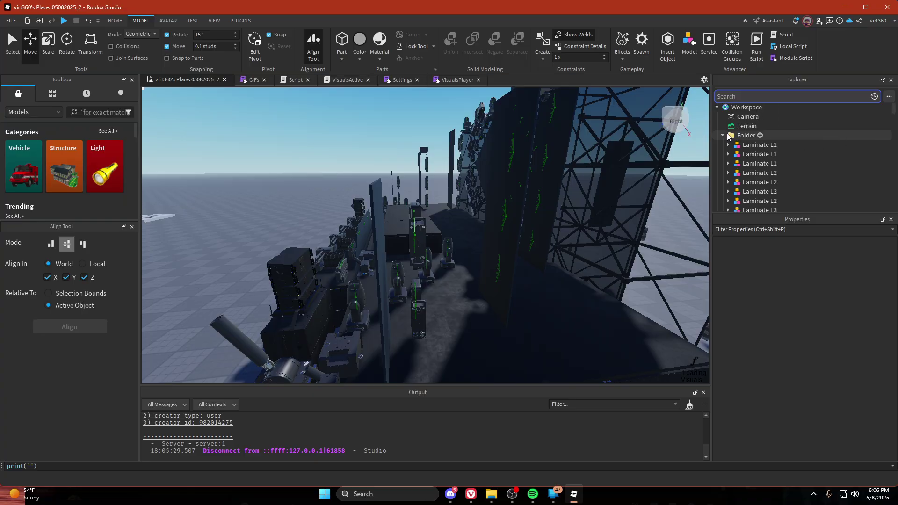
{"action": "left_click", "coordinate": [723, 135]}
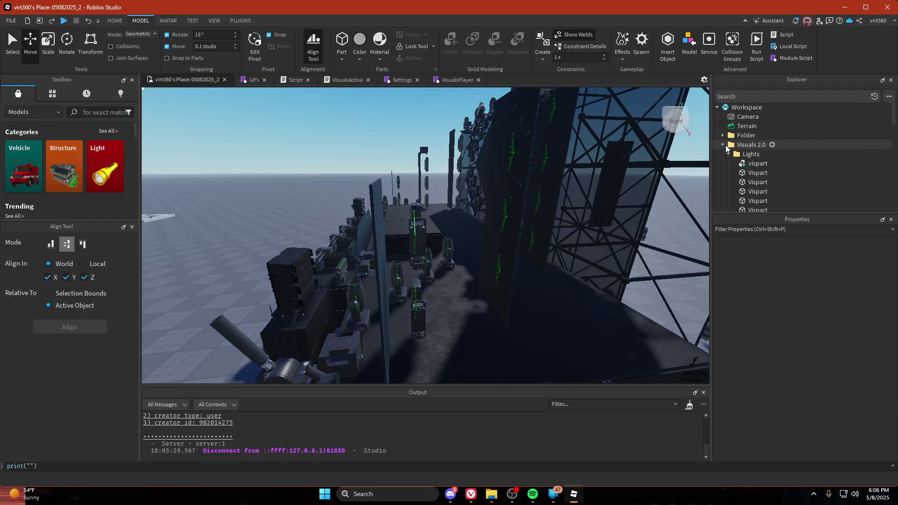
{"action": "left_click", "coordinate": [758, 163]}
{"action": "key", "text": "f"}
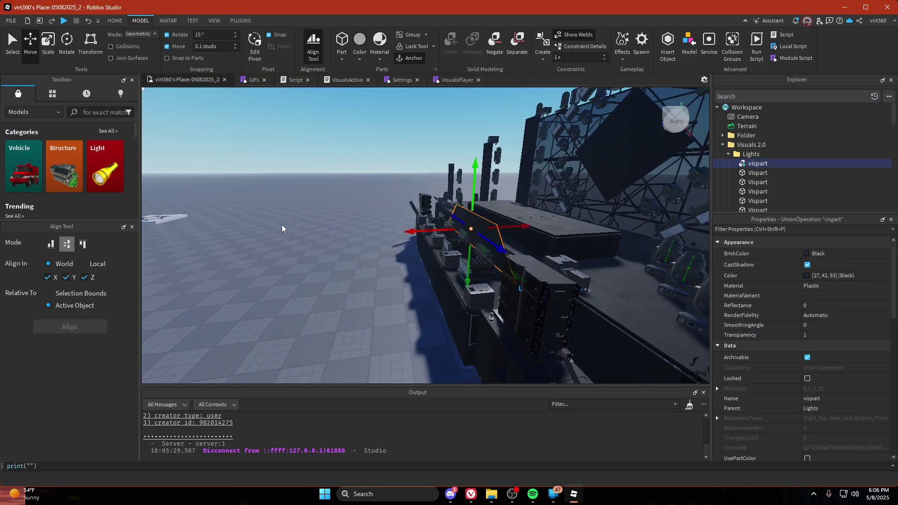
{"action": "key", "text": "w"}
{"action": "right_click_drag", "start_coordinate": [282, 229], "coordinate": [269, 230]}
{"action": "key", "text": "d"}
{"action": "key", "text": "a"}
{"action": "key", "text": "d"}
{"action": "key", "text": "a"}
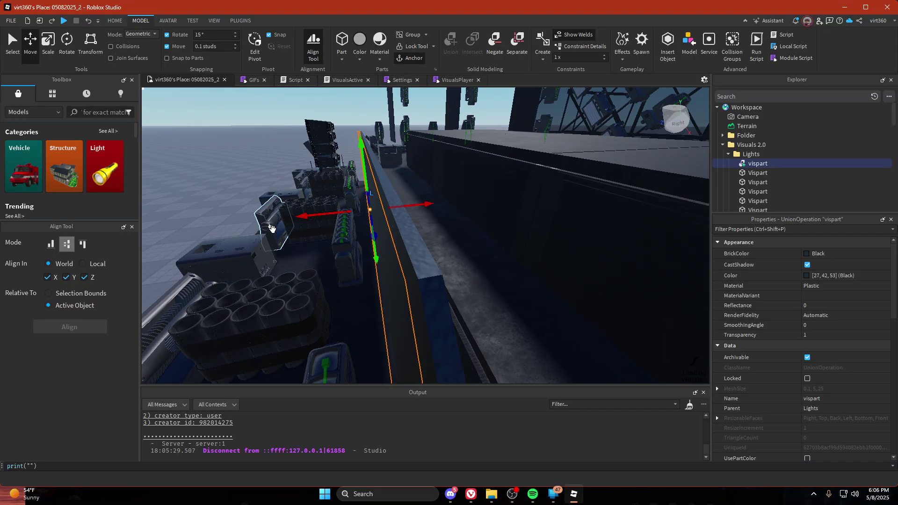
Insert a SurfaceLight into the diamond-shaped Vispart in the Lights folder
{"action": "left_click", "coordinate": [753, 172]}
{"action": "key", "text": "f"}
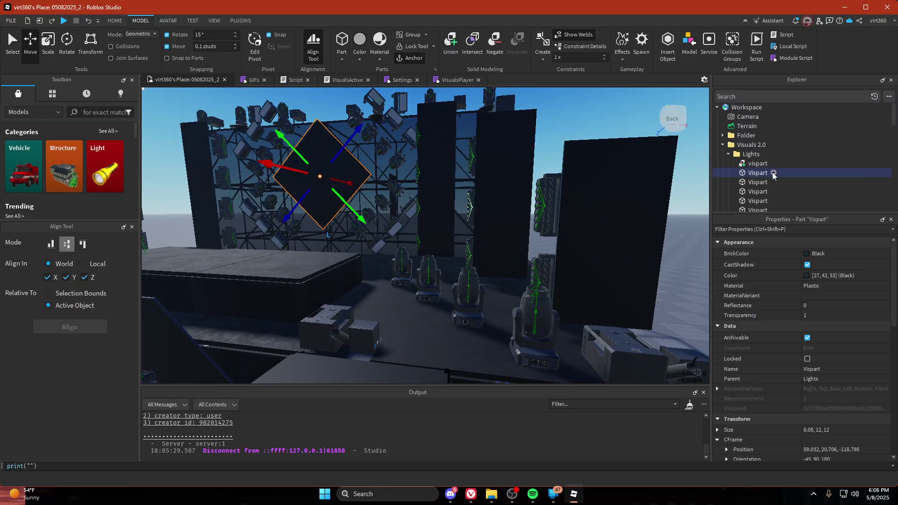
{"action": "left_click", "coordinate": [773, 173]}
{"action": "type", "text": "s"}
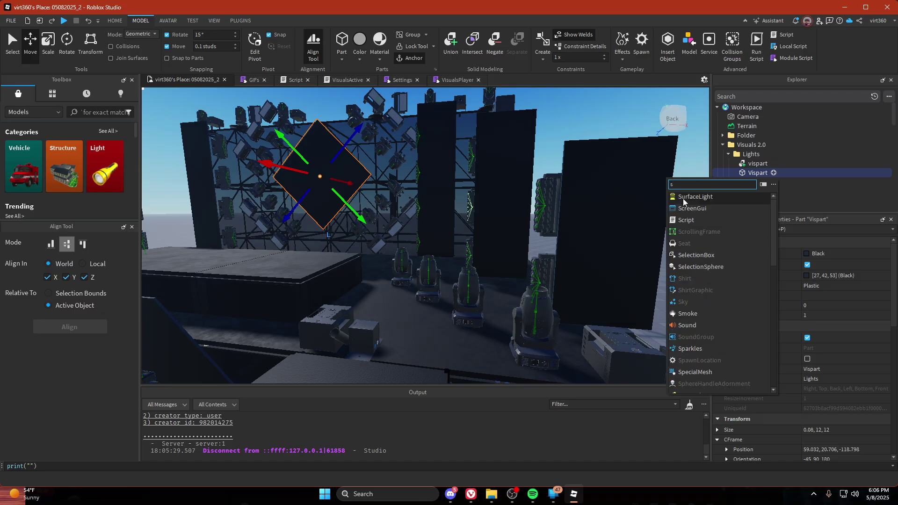
{"action": "left_click", "coordinate": [684, 201]}
Try Right as the Face of the diamond Vispart's SurfaceLight
{"action": "right_click_drag", "start_coordinate": [399, 259], "coordinate": [399, 258]}
{"action": "key", "text": "w"}
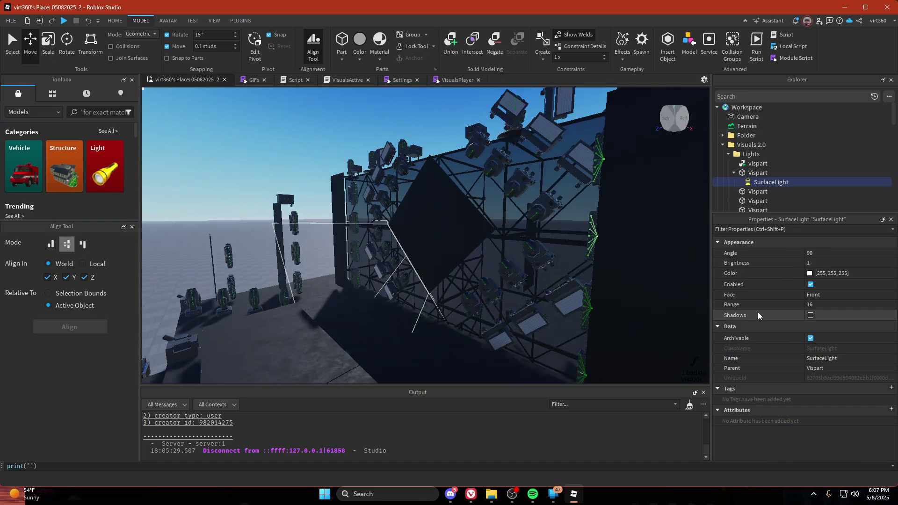
{"action": "left_click", "coordinate": [749, 294]}
{"action": "left_click", "coordinate": [823, 295]}
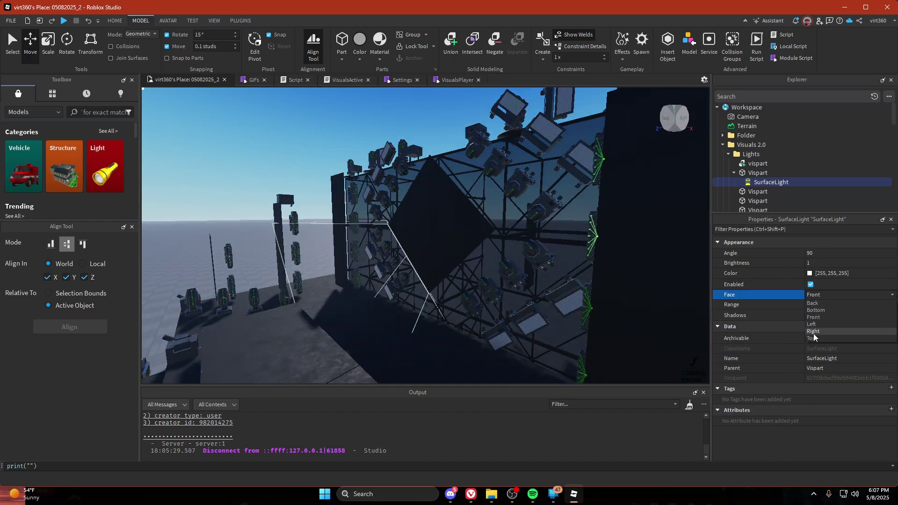
{"action": "left_click", "coordinate": [814, 331]}
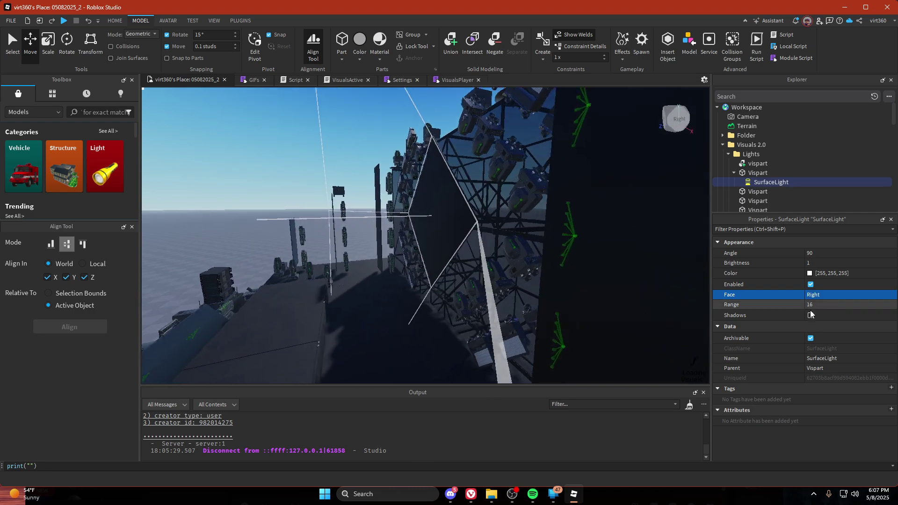
Set the SurfaceLight's Face to Left and check its direction around the diamond screen
{"action": "left_click", "coordinate": [848, 294]}
{"action": "left_click", "coordinate": [824, 324]}
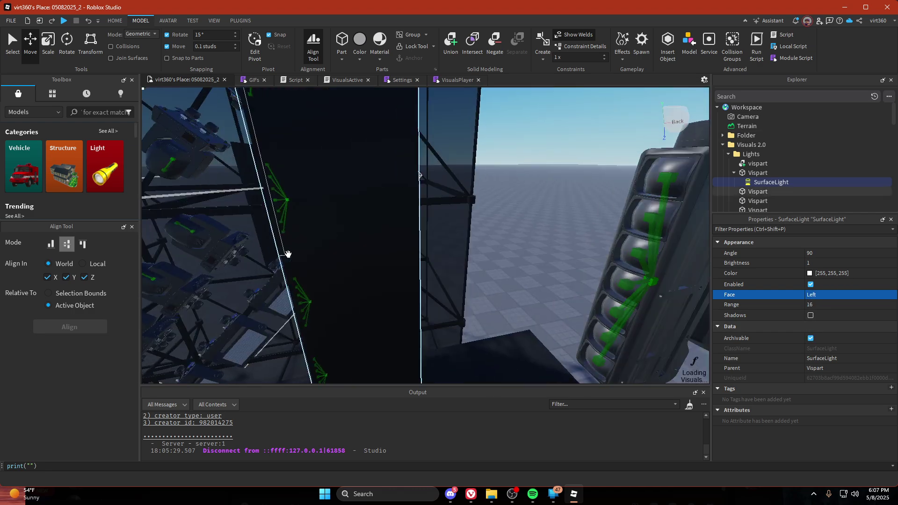
{"action": "right_click_drag", "start_coordinate": [288, 254], "coordinate": [288, 255]}
{"action": "right_click_drag", "start_coordinate": [387, 223], "coordinate": [387, 223]}
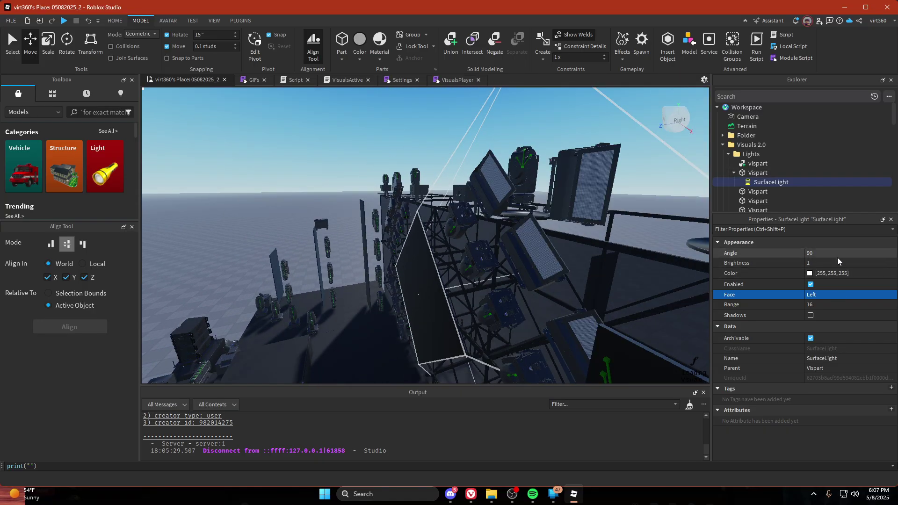
Set the SurfaceLight's Angle to 0, Brightness to 0.5 and Range to 1
{"action": "left_click", "coordinate": [846, 253]}
{"action": "key", "text": "BackSpace"}
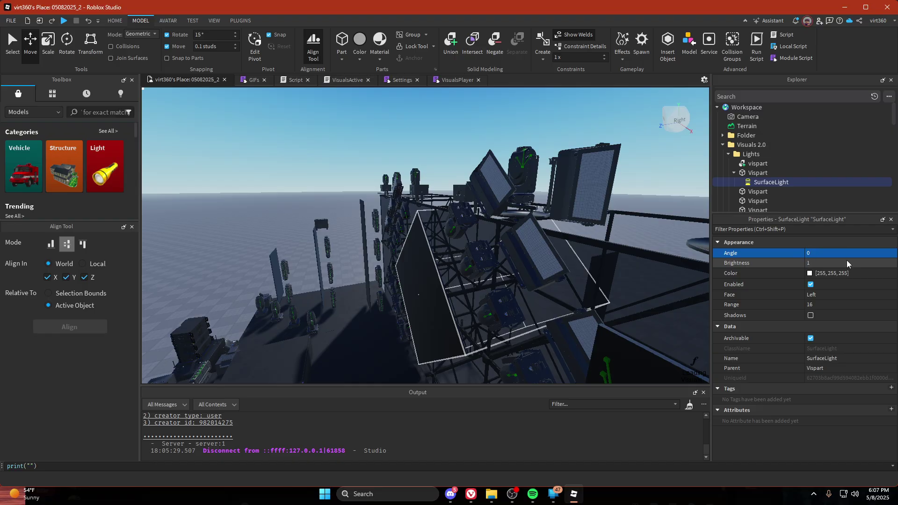
{"action": "left_click", "coordinate": [838, 267]}
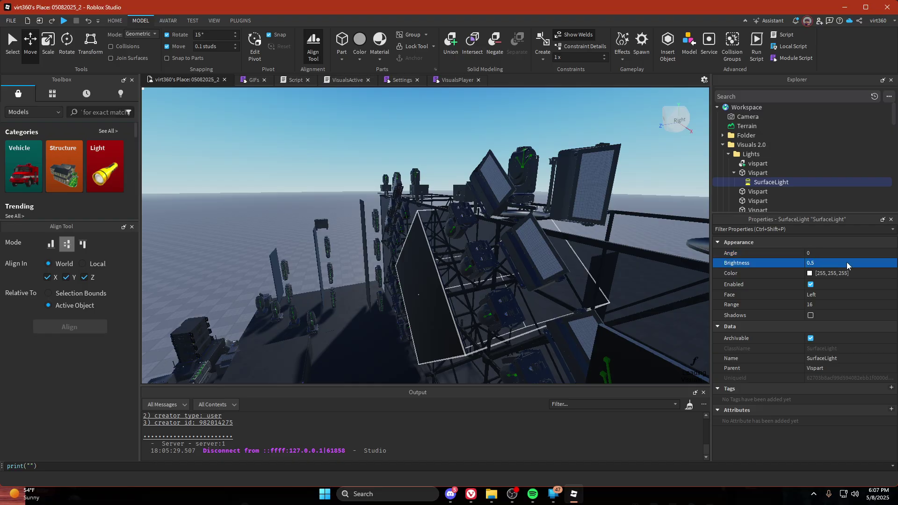
{"action": "left_click", "coordinate": [828, 306]}
{"action": "type", "text": "1"}
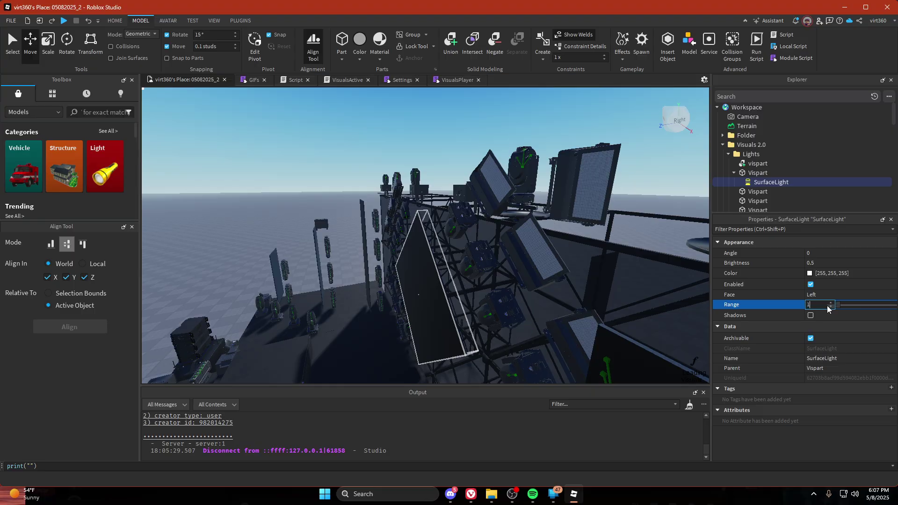
{"action": "scroll", "coordinate": [401, 257], "scroll_direction": "up", "scroll_amount": 8}
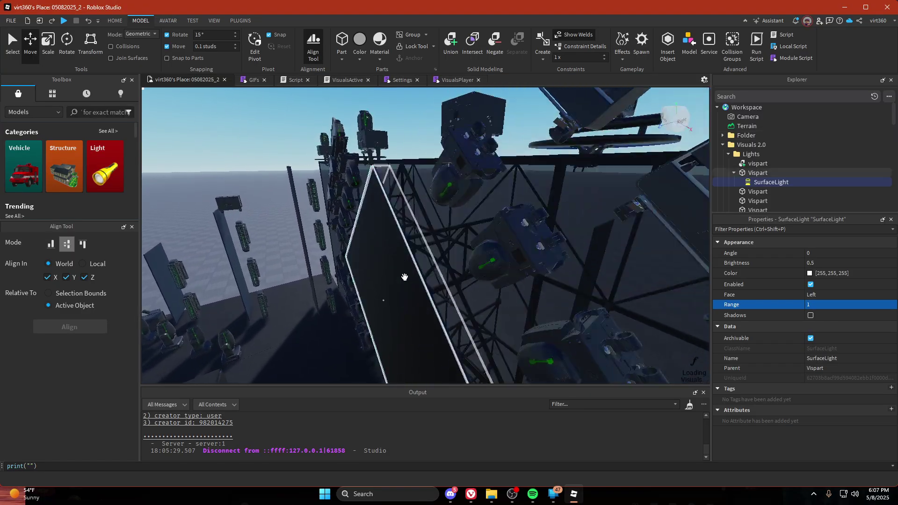
Switch the SurfaceLight off and on again to compare, and set its Brightness to 1
{"action": "key", "text": "s"}
{"action": "key", "text": "a"}
{"action": "left_click", "coordinate": [811, 284]}
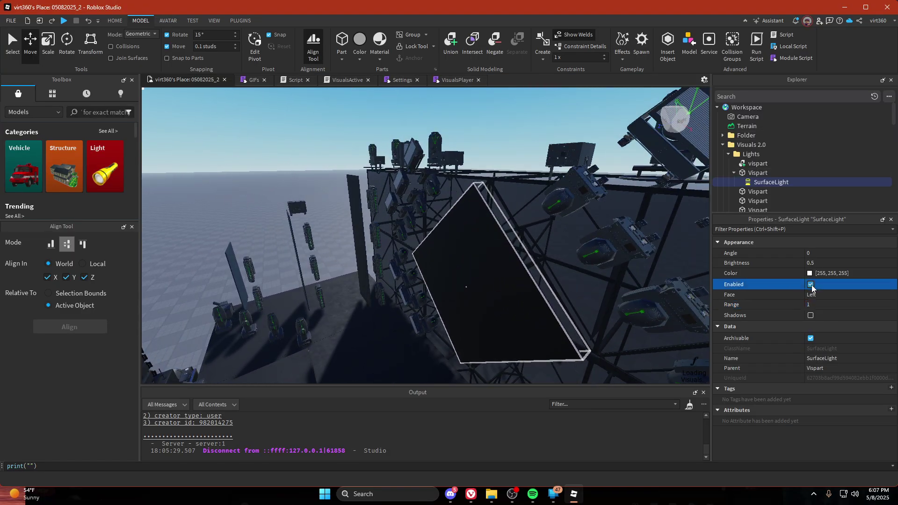
{"action": "left_click", "coordinate": [811, 285]}
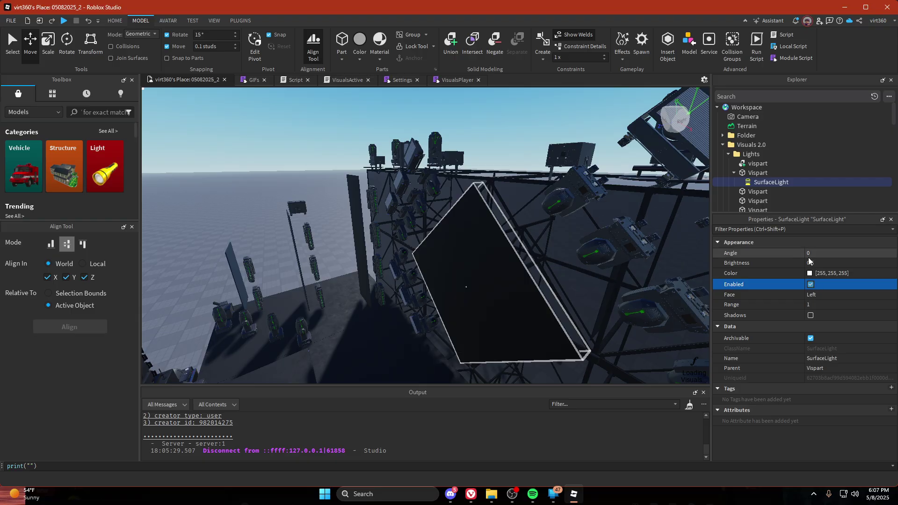
{"action": "left_click", "coordinate": [817, 264]}
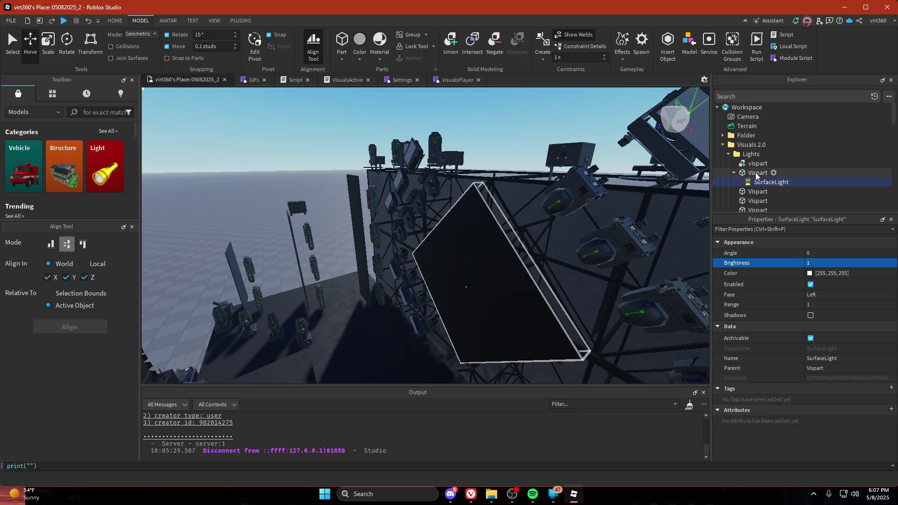
Move all nine visparts in the Lights folder another 0.05 studs forward, away from the original screens
{"action": "left_click", "coordinate": [734, 173]}
{"action": "left_click", "coordinate": [754, 164]}
{"action": "scroll", "coordinate": [756, 171], "scroll_direction": "down", "scroll_amount": 2}
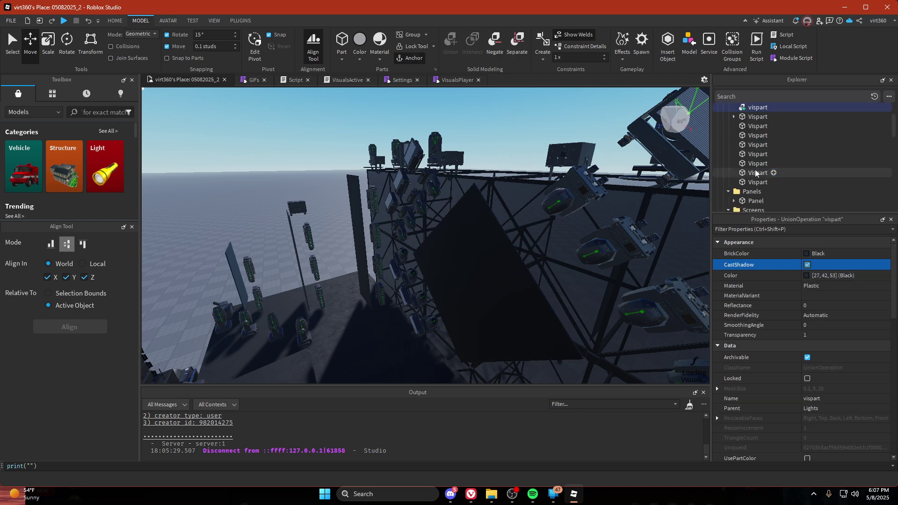
{"action": "left_click", "coordinate": [757, 182], "text": "shift"}
{"action": "key", "text": "f"}
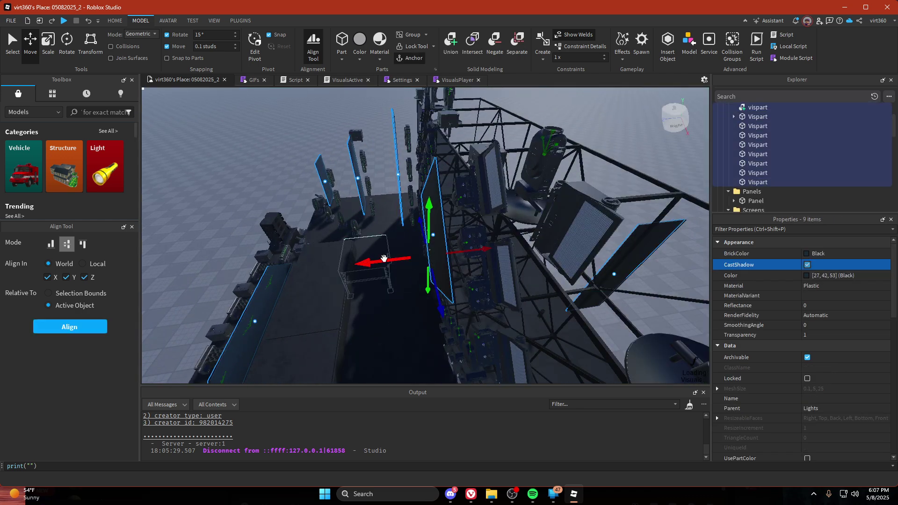
{"action": "left_click_drag", "start_coordinate": [387, 261], "coordinate": [381, 251]}
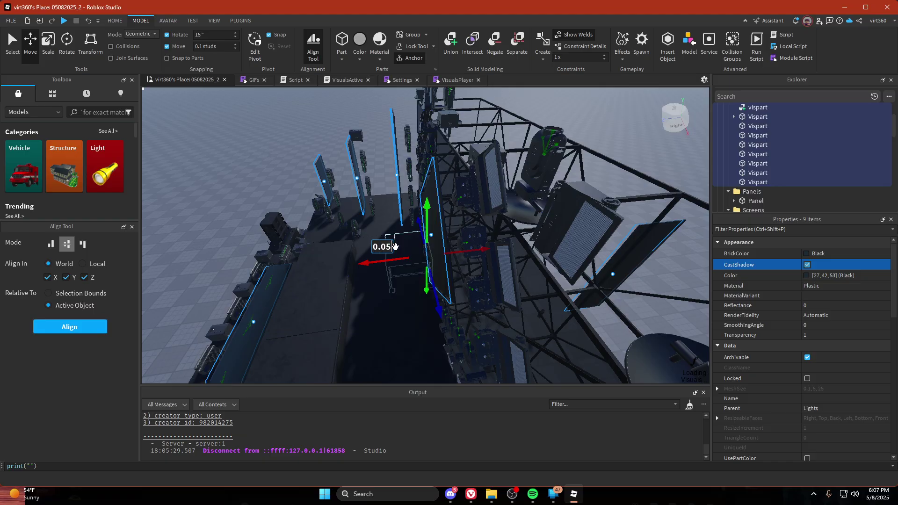
{"action": "left_click", "coordinate": [483, 222]}
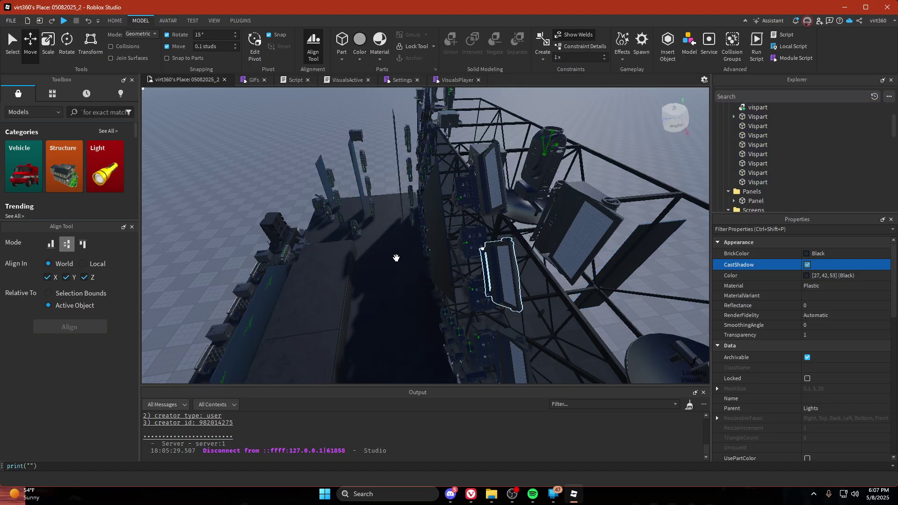
Examine the SurfaceLight on the diamond Vispart from several close viewpoints
{"action": "key", "text": "w"}
{"action": "right_click_drag", "start_coordinate": [415, 258], "coordinate": [409, 262]}
{"action": "left_click", "coordinate": [409, 263]}
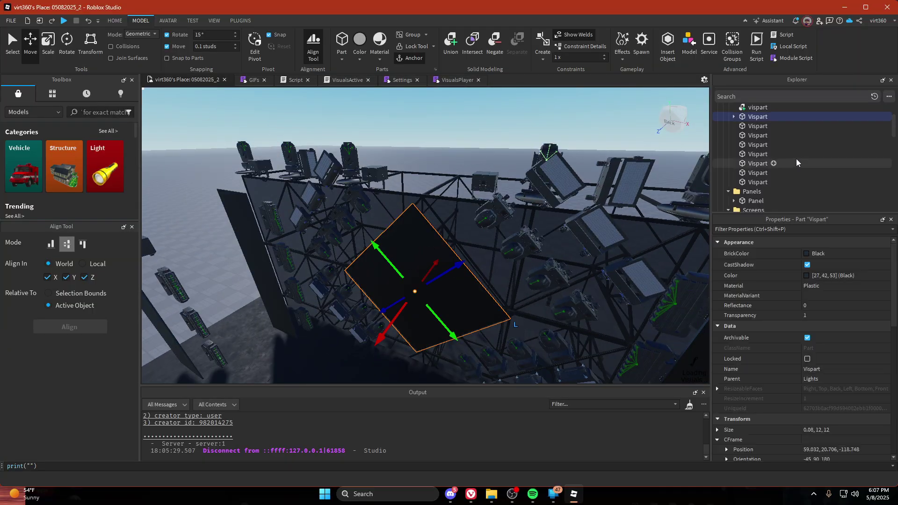
{"action": "left_click", "coordinate": [734, 116]}
{"action": "left_click", "coordinate": [756, 126]}
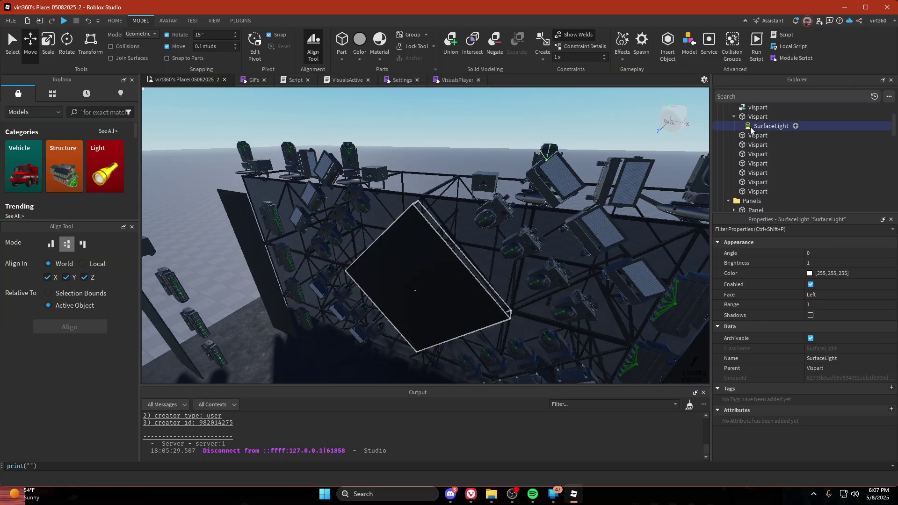
{"action": "right_click_drag", "start_coordinate": [341, 286], "coordinate": [385, 283]}
{"action": "key", "text": "w"}
{"action": "key", "text": "s"}
{"action": "key", "text": "w"}
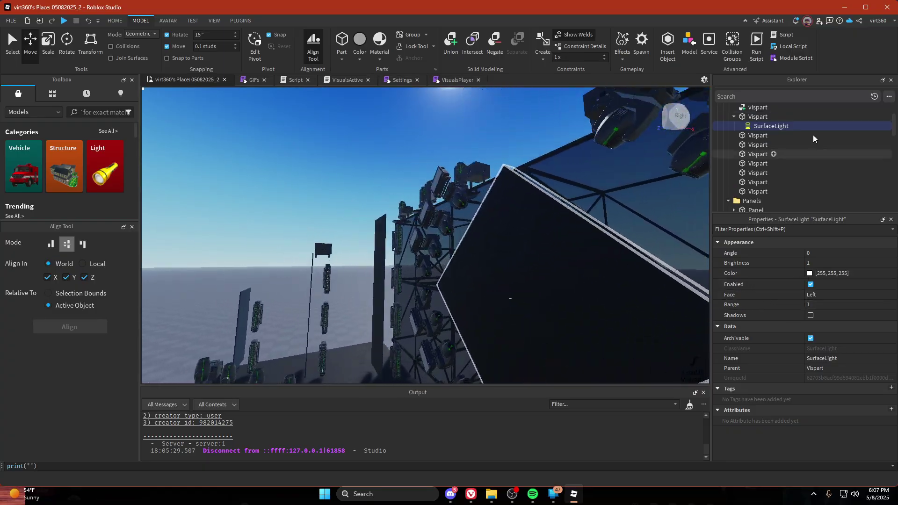
Turn off CastShadow for all nine visparts in the Lights folder
{"action": "left_click", "coordinate": [734, 117]}
{"action": "scroll", "coordinate": [754, 138], "scroll_direction": "up", "scroll_amount": 1}
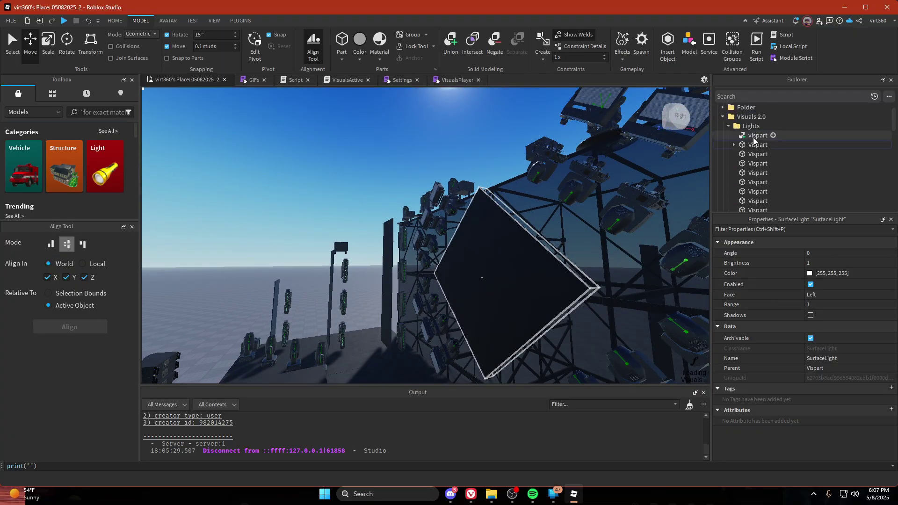
{"action": "left_click", "coordinate": [753, 136]}
{"action": "scroll", "coordinate": [752, 145], "scroll_direction": "down", "scroll_amount": 2}
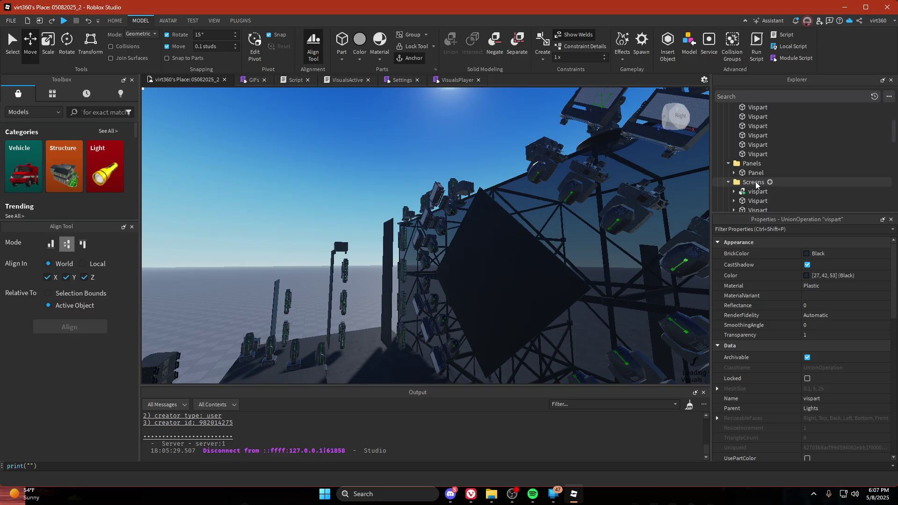
{"action": "left_click", "coordinate": [747, 154], "text": "shift"}
{"action": "left_click", "coordinate": [808, 265]}
Turn off CastShadow for all nine visparts in the Screens folder
{"action": "scroll", "coordinate": [751, 164], "scroll_direction": "down", "scroll_amount": 3}
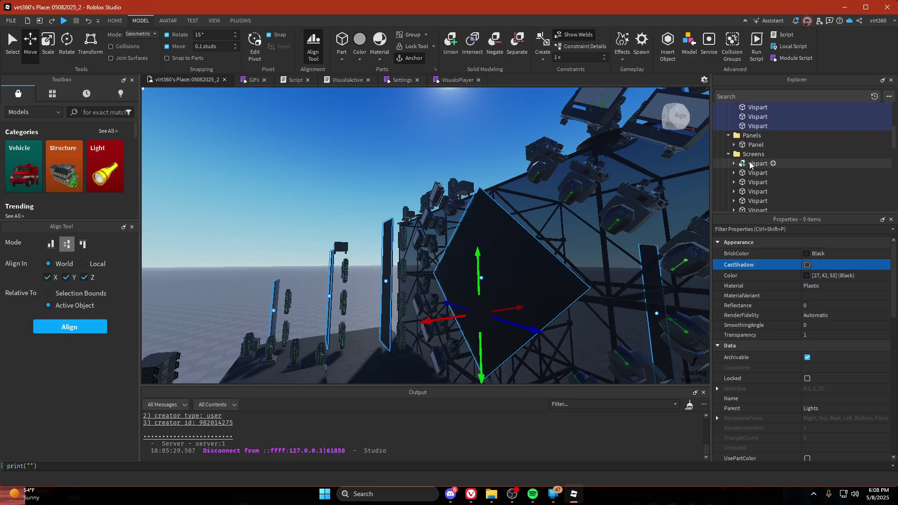
{"action": "left_click", "coordinate": [750, 164]}
{"action": "scroll", "coordinate": [751, 163], "scroll_direction": "down", "scroll_amount": 3}
{"action": "left_click", "coordinate": [750, 154], "text": "shift"}
{"action": "scroll", "coordinate": [750, 154], "scroll_direction": "up", "scroll_amount": 3}
{"action": "left_click", "coordinate": [806, 265]}
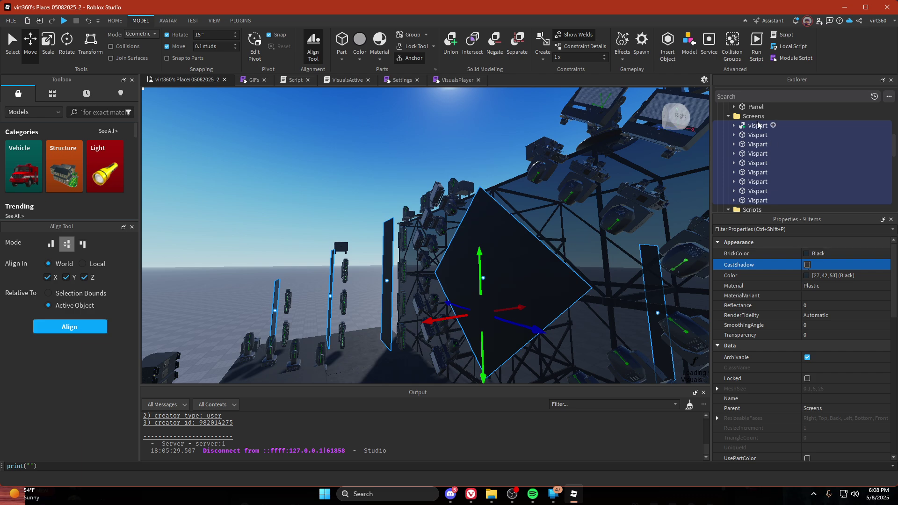
Copy the diamond Vispart's SurfaceLight and paste it into all nine visparts in the Lights folder
{"action": "scroll", "coordinate": [758, 125], "scroll_direction": "up", "scroll_amount": 5}
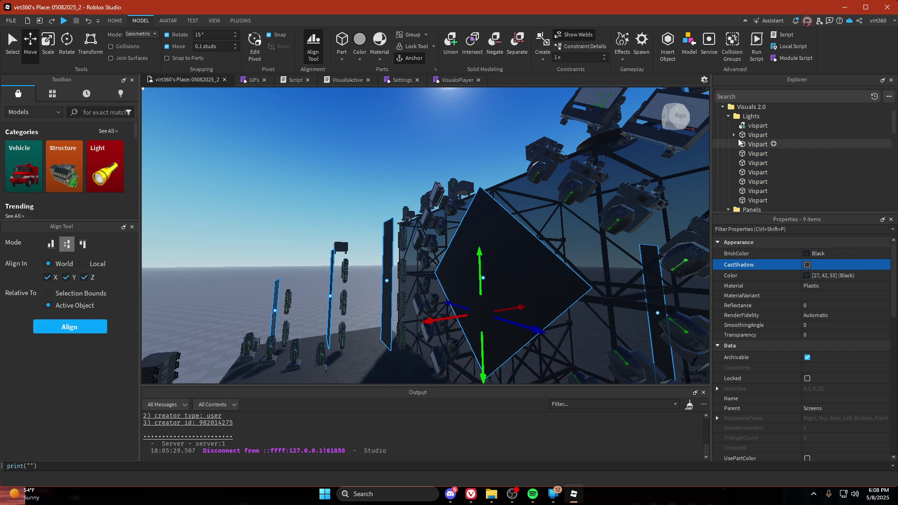
{"action": "left_click", "coordinate": [734, 134]}
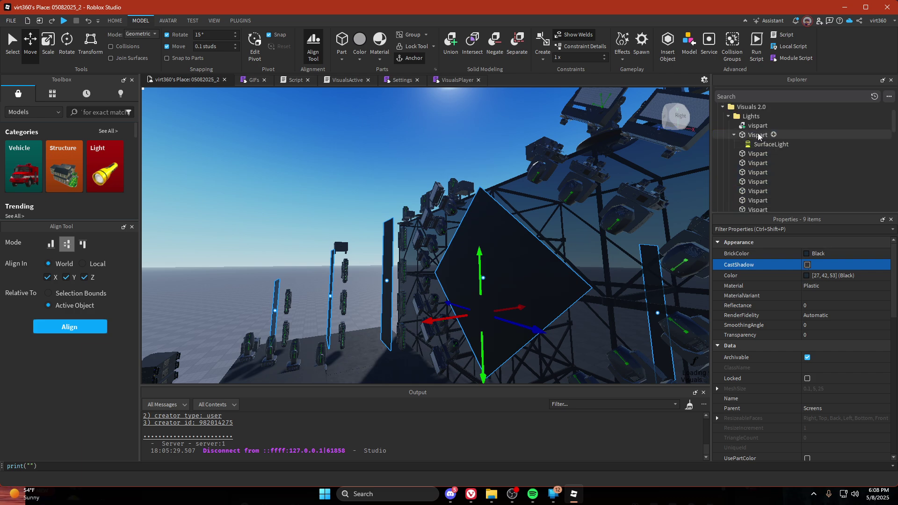
{"action": "left_click", "coordinate": [767, 144]}
{"action": "key", "text": "f"}
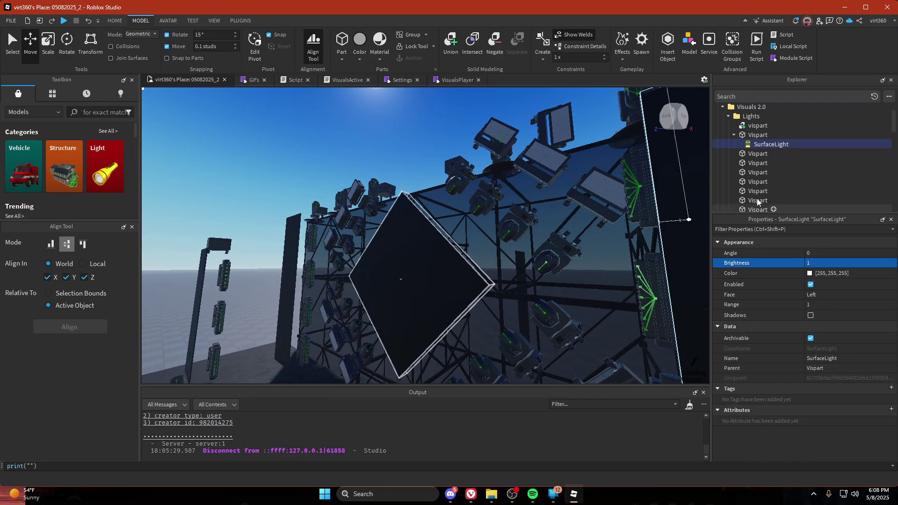
{"action": "left_click", "coordinate": [733, 137]}
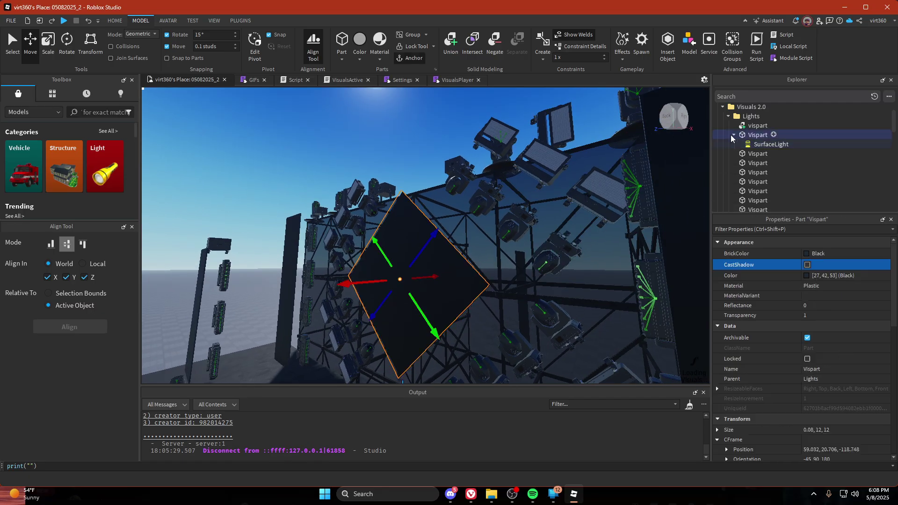
{"action": "left_click", "coordinate": [755, 125]}
{"action": "scroll", "coordinate": [755, 168], "scroll_direction": "down", "scroll_amount": 1}
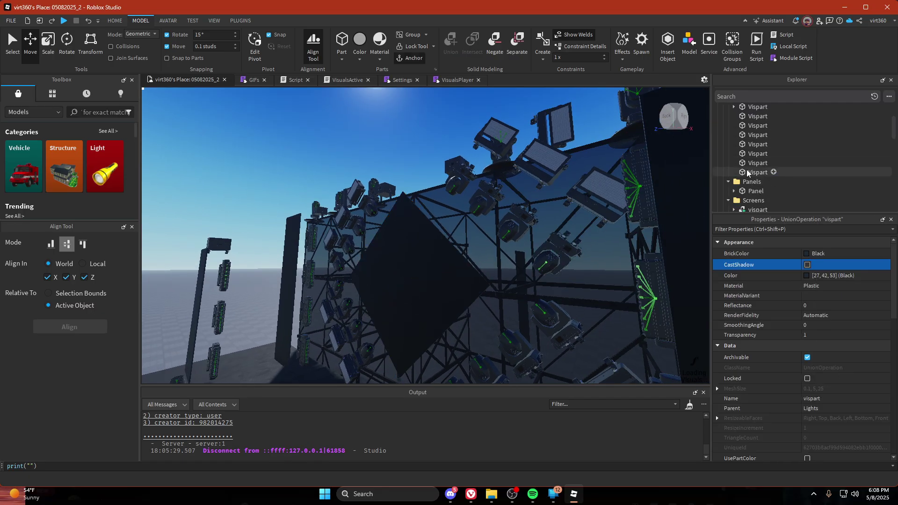
{"action": "left_click", "coordinate": [754, 172], "text": "shift"}
{"action": "key", "text": "f"}
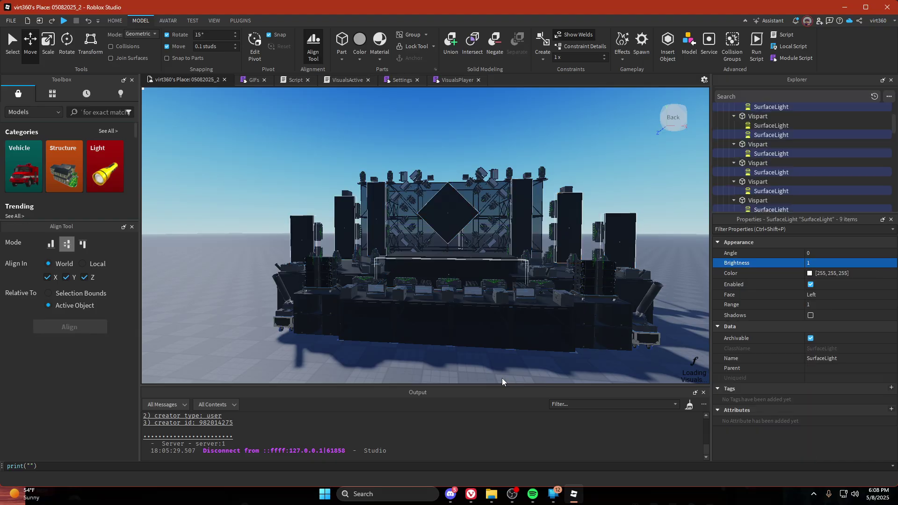
Try a Brightness of 20 on the nine selected SurfaceLights, and undo the change
{"action": "scroll", "coordinate": [544, 353], "scroll_direction": "up", "scroll_amount": 4}
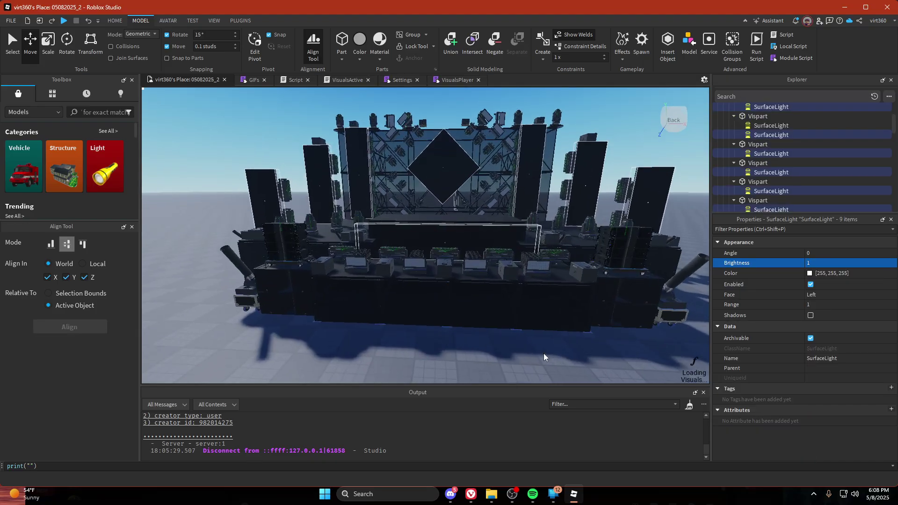
{"action": "key", "text": "w"}
{"action": "right_click_drag", "start_coordinate": [544, 353], "coordinate": [544, 353]}
{"action": "key", "text": "a"}
{"action": "key", "text": "s"}
{"action": "key", "text": "e"}
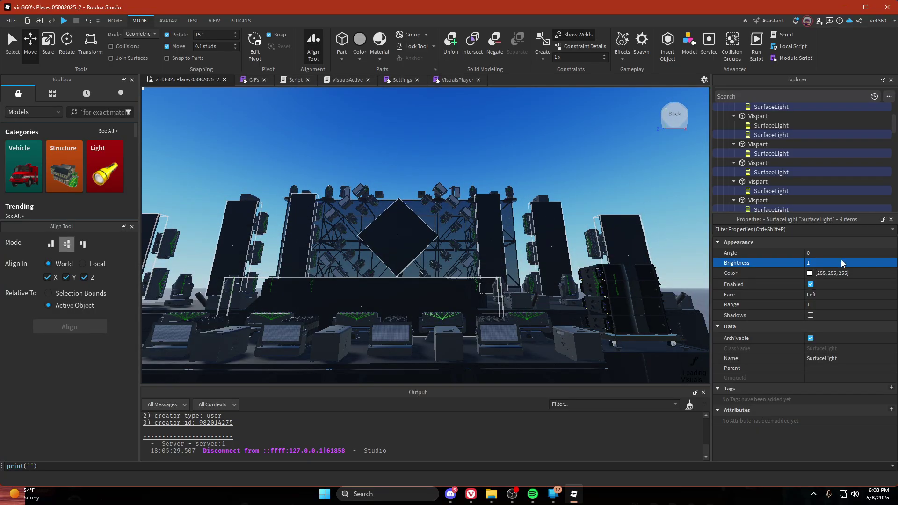
{"action": "left_click", "coordinate": [841, 265]}
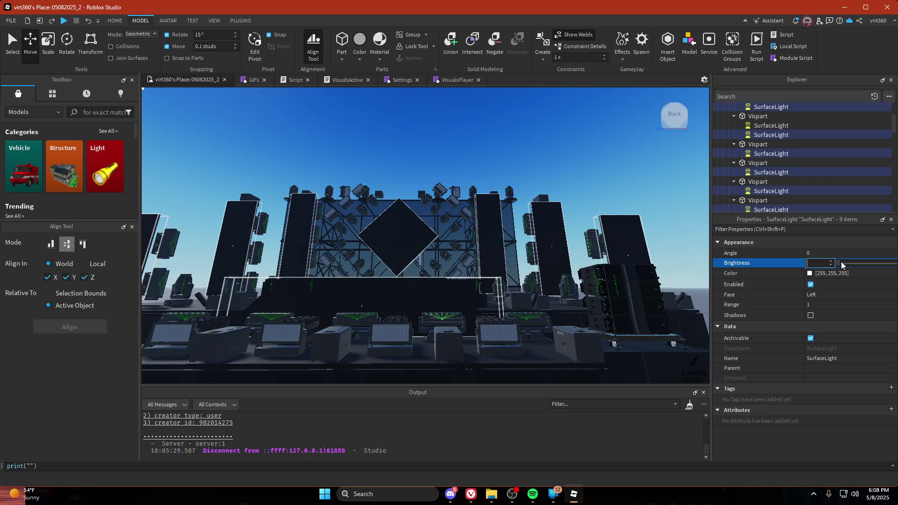
{"action": "key", "text": "Return"}
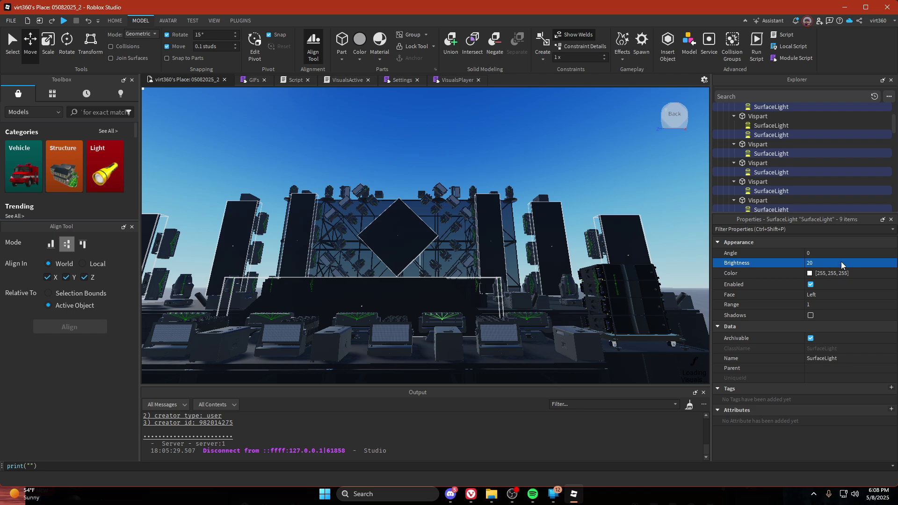
{"action": "key", "text": "ctrl+z"}
Delete the duplicate SurfaceLight from the diamond Vispart in the Lights folder
{"action": "right_click_drag", "start_coordinate": [534, 253], "coordinate": [505, 267]}
{"action": "left_click", "coordinate": [770, 127]}
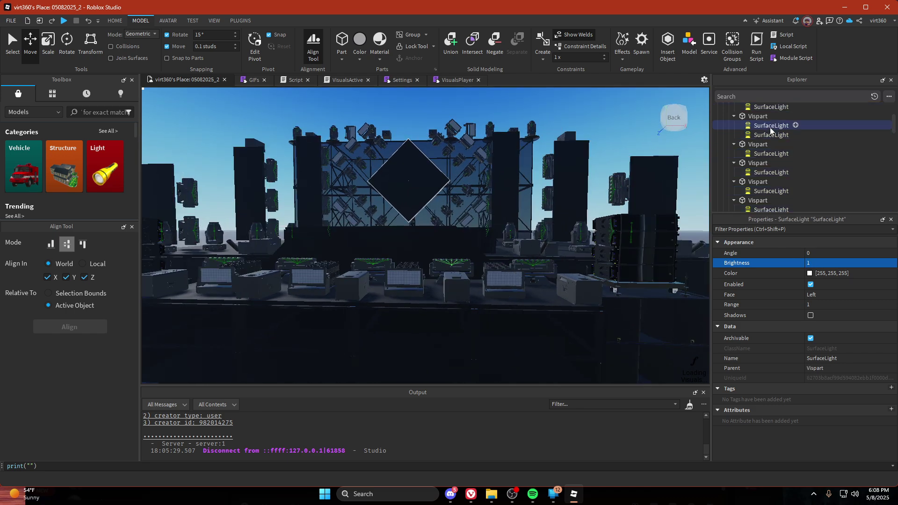
{"action": "key", "text": "Delete"}
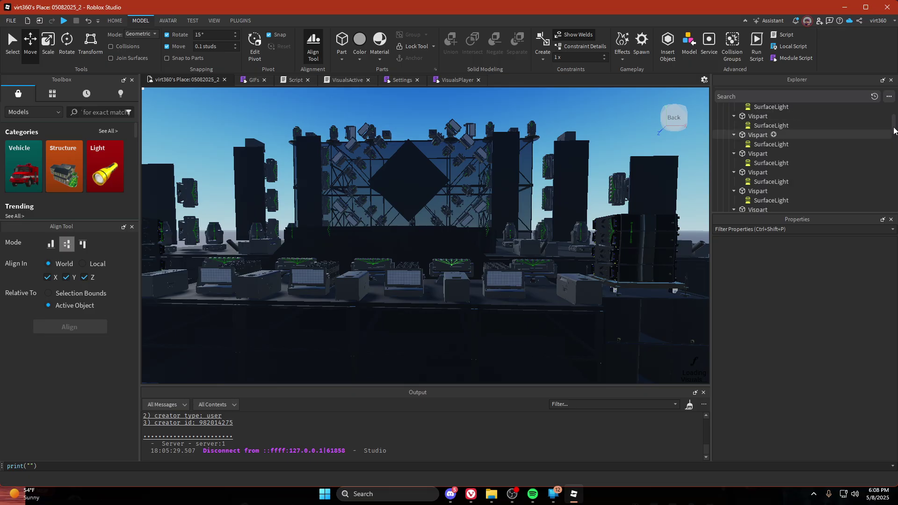
Set the Technology of the Lighting service to Future
{"action": "left_click_drag", "start_coordinate": [893, 128], "coordinate": [879, 196]}
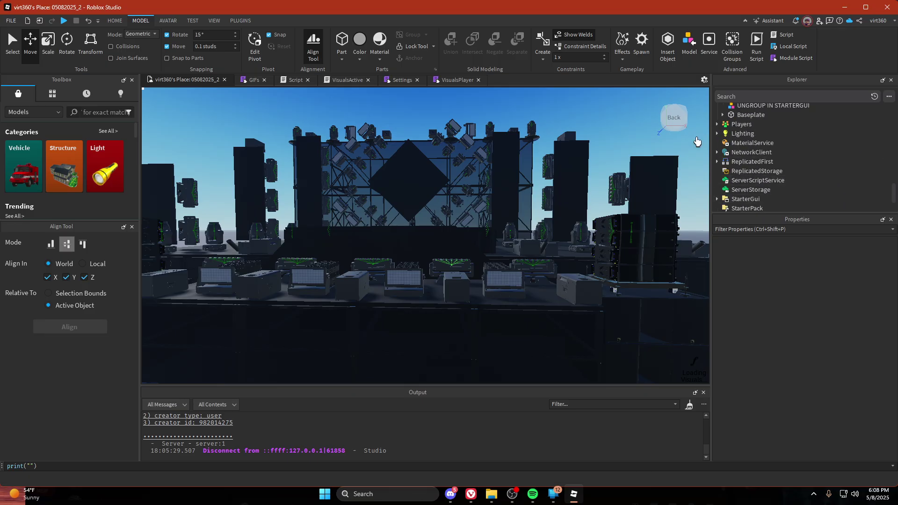
{"action": "left_click", "coordinate": [762, 133]}
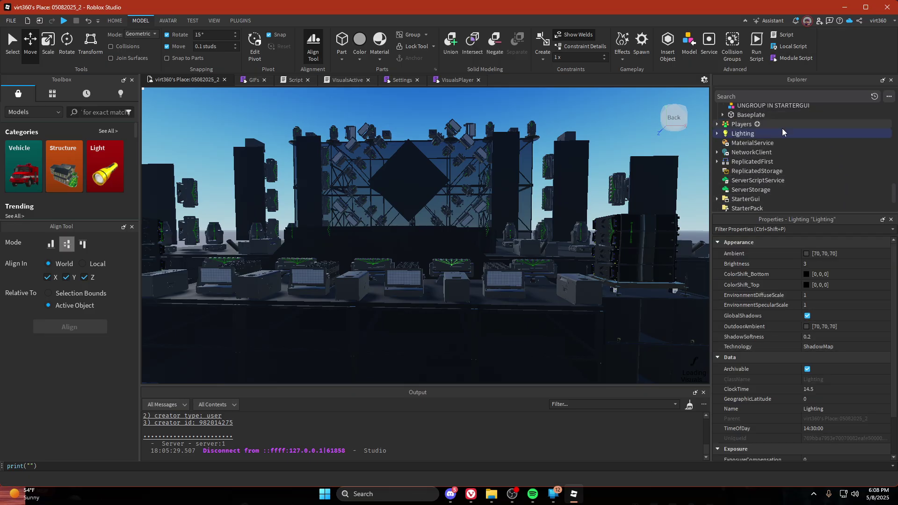
{"action": "left_click", "coordinate": [811, 349]}
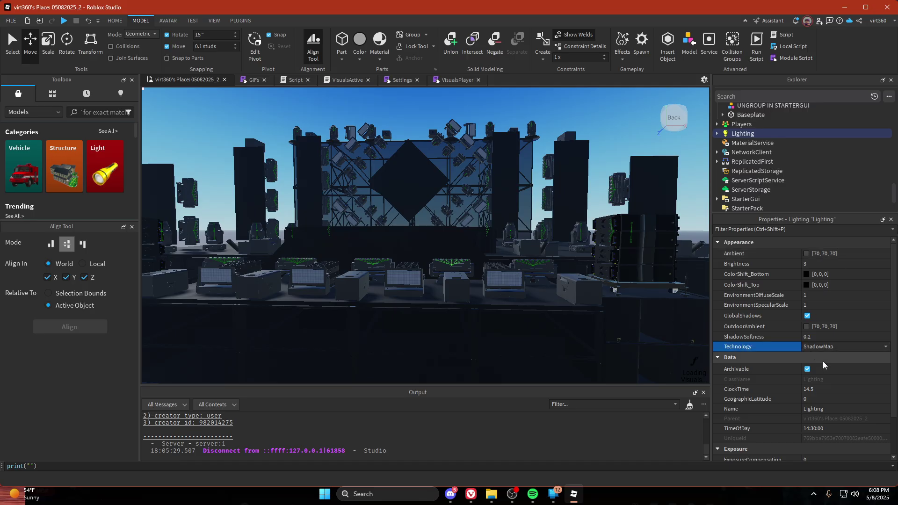
{"action": "left_click", "coordinate": [810, 349]}
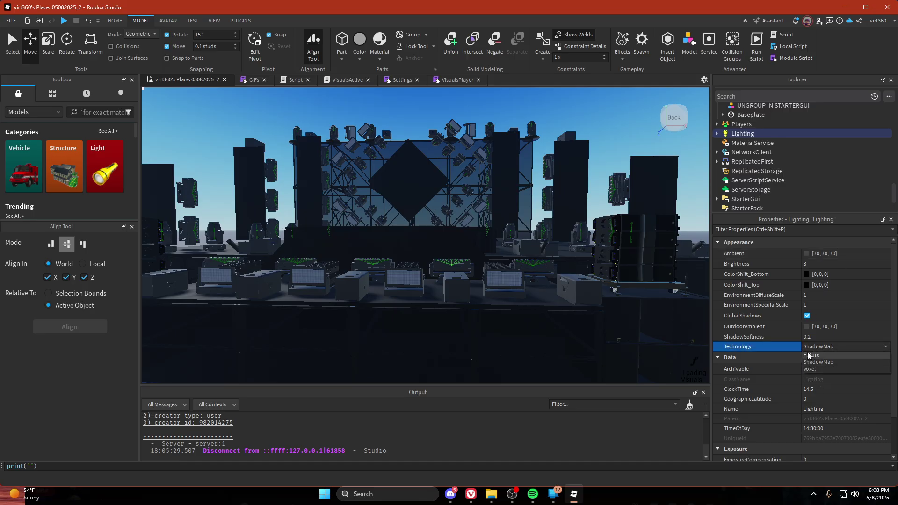
{"action": "left_click", "coordinate": [808, 355]}
{"action": "right_click_drag", "start_coordinate": [365, 255], "coordinate": [384, 259]}
{"action": "left_click", "coordinate": [469, 204]}
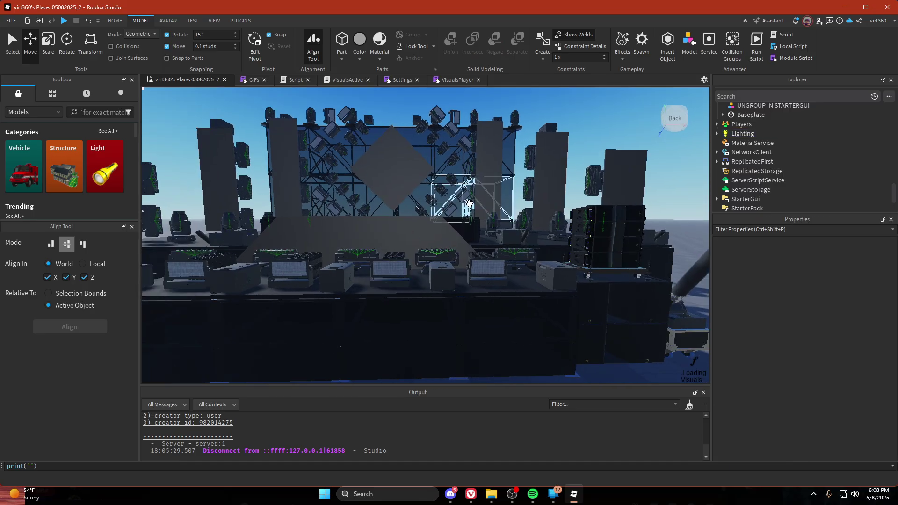
{"action": "key", "text": "s"}
Set the Brightness of all nine SurfaceLights in the Lights folder to 0.5
{"action": "scroll", "coordinate": [763, 151], "scroll_direction": "up", "scroll_amount": 11}
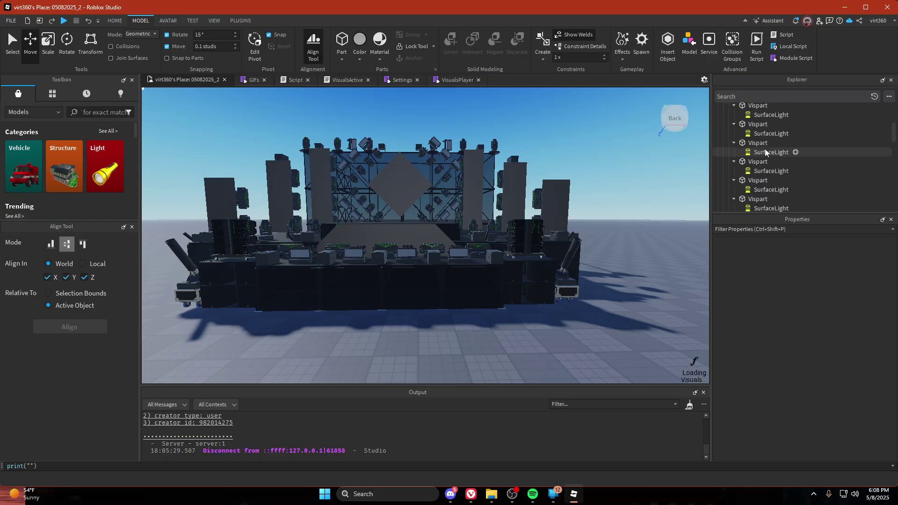
{"action": "scroll", "coordinate": [765, 153], "scroll_direction": "down", "scroll_amount": 2}
{"action": "left_click", "coordinate": [764, 152]}
{"action": "scroll", "coordinate": [763, 152], "scroll_direction": "up", "scroll_amount": 4}
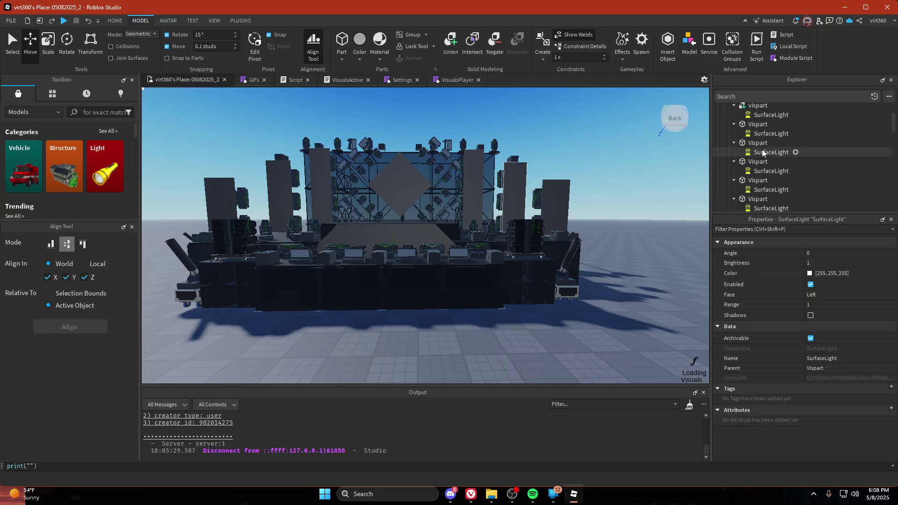
{"action": "scroll", "coordinate": [762, 153], "scroll_direction": "up", "scroll_amount": 1}
{"action": "left_click", "coordinate": [759, 143], "text": "shift"}
{"action": "left_click", "coordinate": [820, 264]}
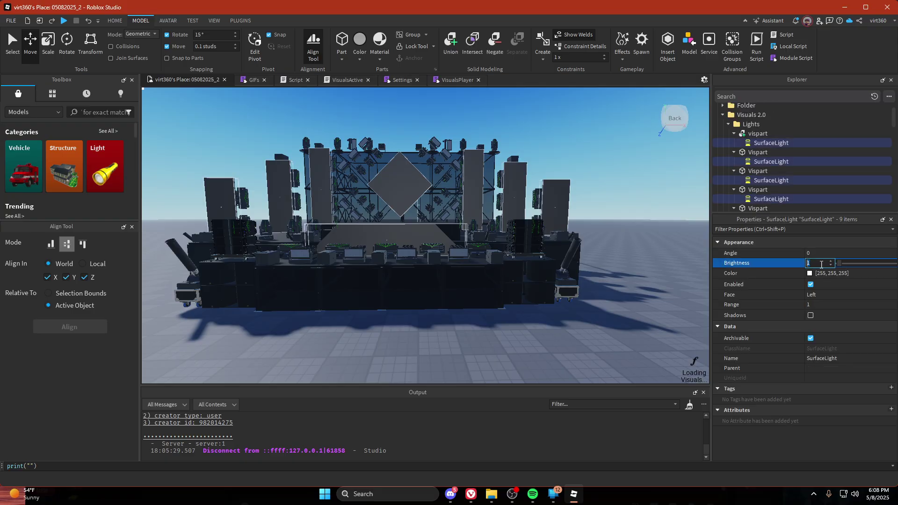
{"action": "type", "text": "0.5"}
{"action": "key", "text": "Return"}
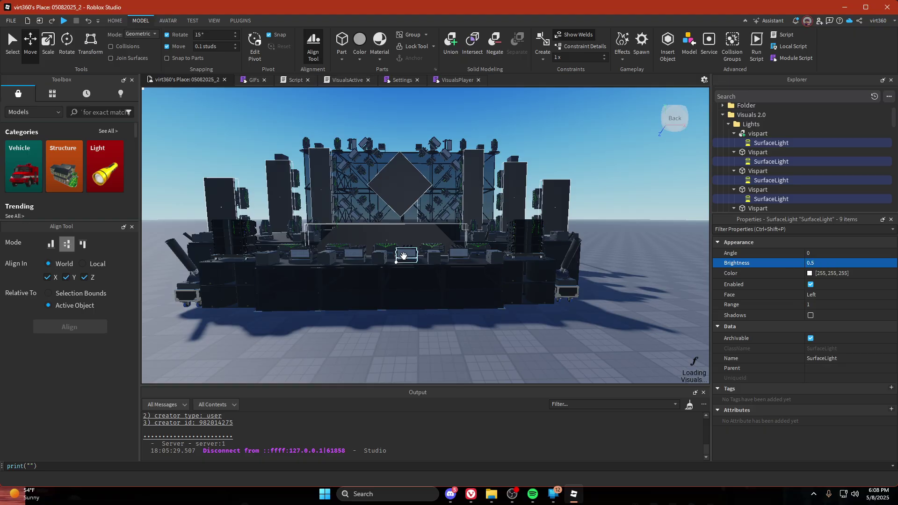
Inspect the lit stage screens up close and collapse the Lights folder
{"action": "key", "text": "w"}
{"action": "left_click", "coordinate": [460, 246]}
{"action": "left_click", "coordinate": [610, 296]}
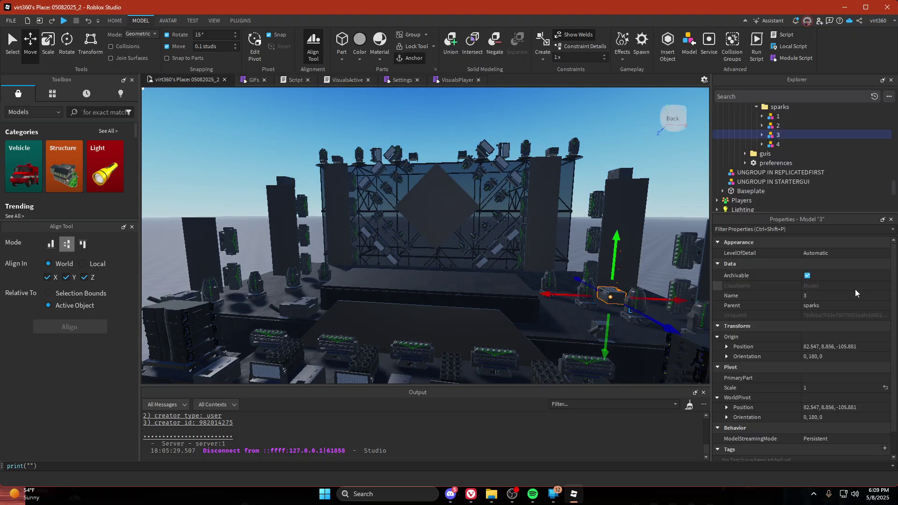
{"action": "right_click_drag", "start_coordinate": [425, 281], "coordinate": [428, 296]}
{"action": "left_click", "coordinate": [442, 252]}
{"action": "left_click", "coordinate": [438, 190]}
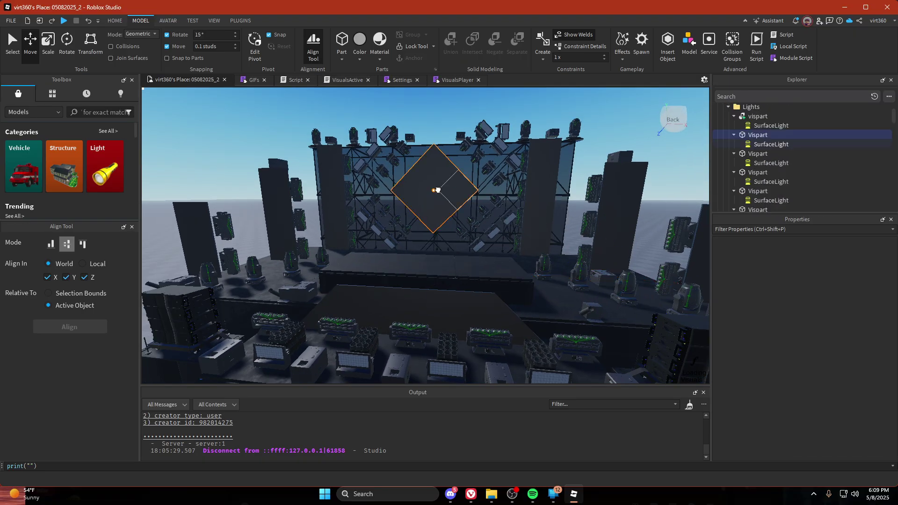
{"action": "left_click", "coordinate": [728, 107]}
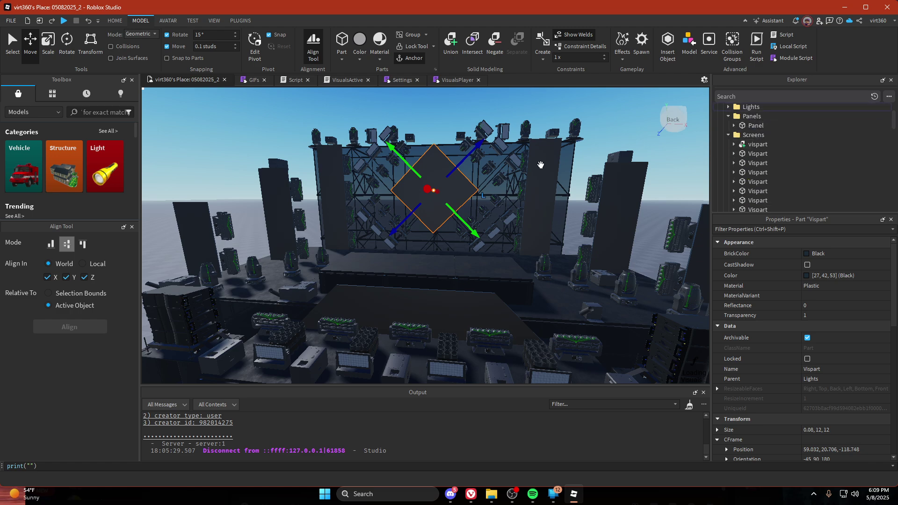
{"action": "left_click", "coordinate": [485, 182]}
Insert a block part near the top of the stage and scale its depth down to 0.1 studs
{"action": "scroll", "coordinate": [485, 183], "scroll_direction": "up", "scroll_amount": 3}
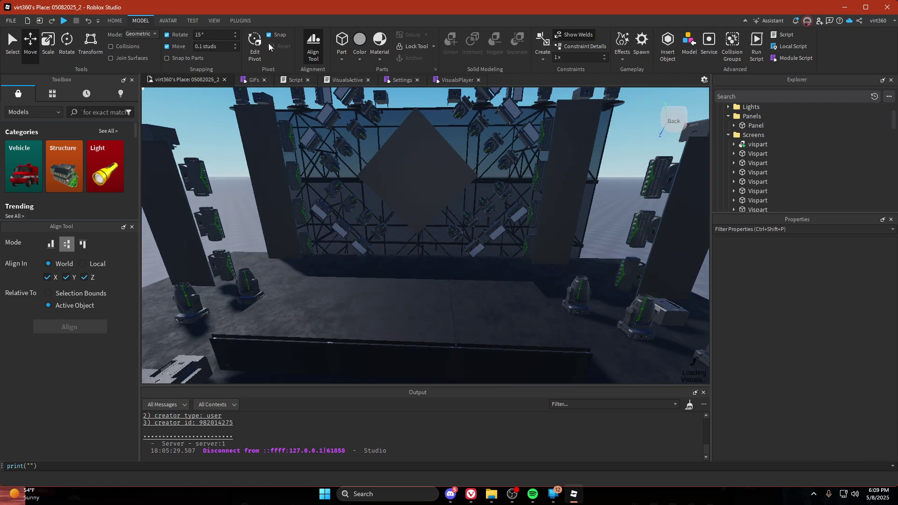
{"action": "left_click", "coordinate": [339, 40]}
{"action": "key", "text": "f"}
{"action": "right_click_drag", "start_coordinate": [359, 203], "coordinate": [359, 202]}
{"action": "key", "text": "ctrl+3"}
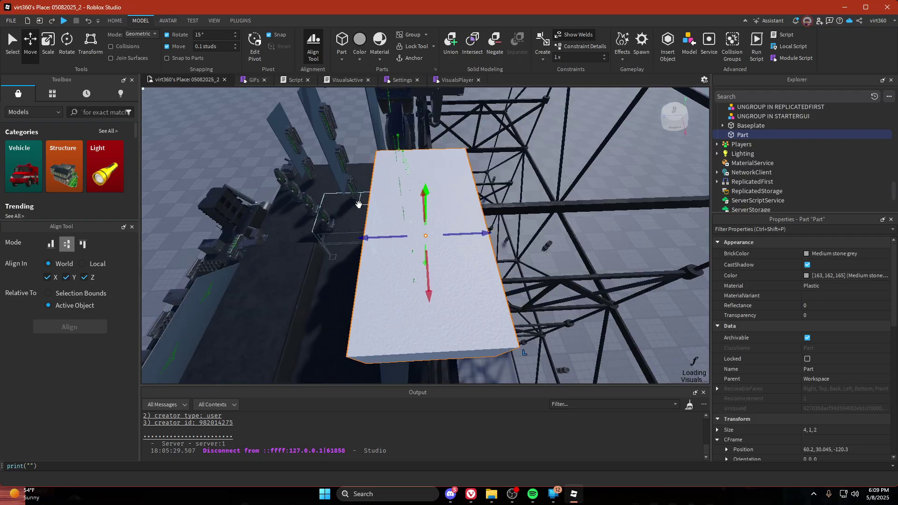
{"action": "left_click_drag", "start_coordinate": [487, 227], "coordinate": [243, 263]}
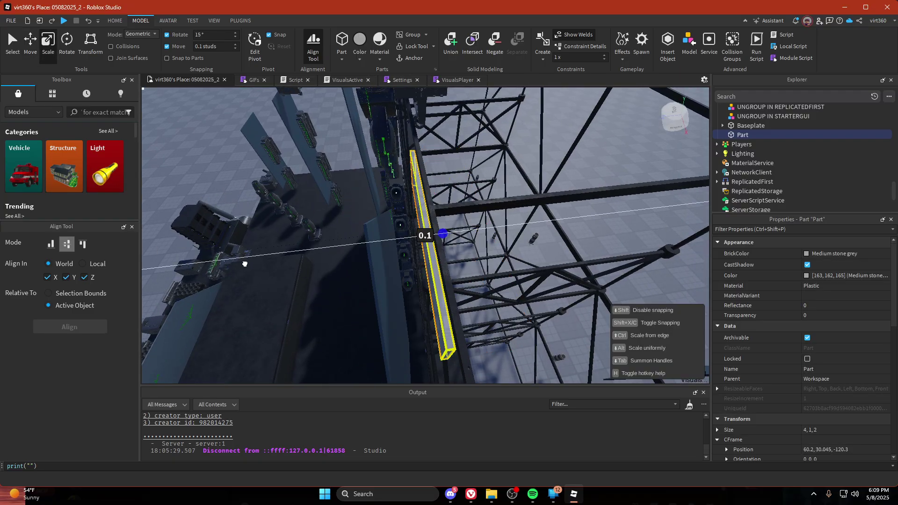
{"action": "right_click_drag", "start_coordinate": [371, 274], "coordinate": [299, 190]}
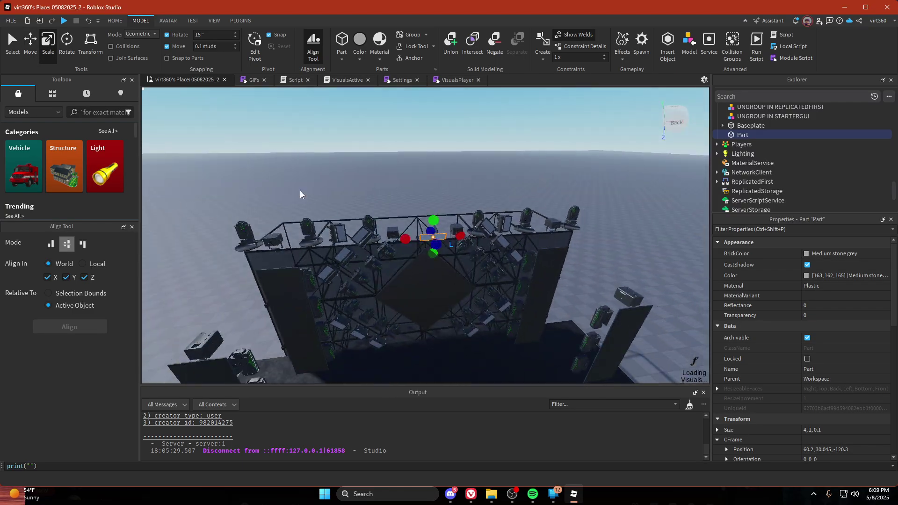
Align the new part to the centre of the diamond Vispart on the world X, Y and Z axes, relative to the active object
{"action": "left_click", "coordinate": [310, 51]}
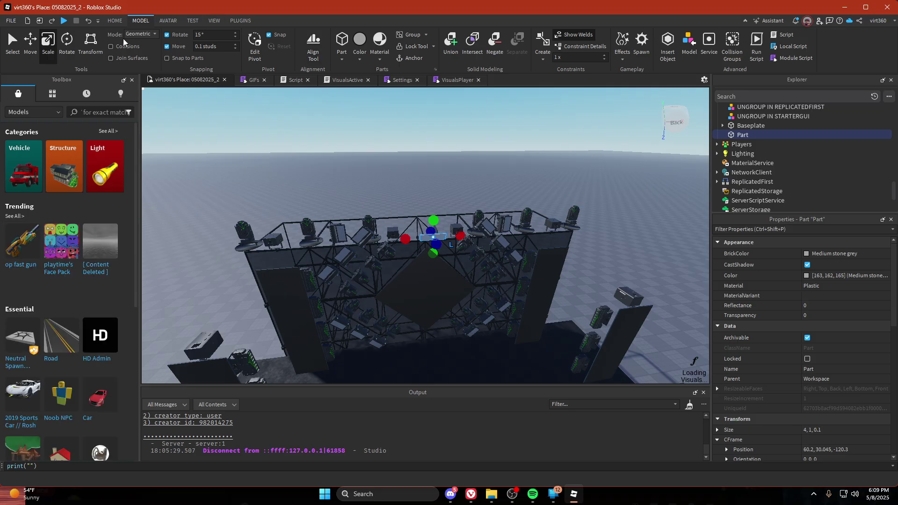
{"action": "left_click", "coordinate": [306, 43]}
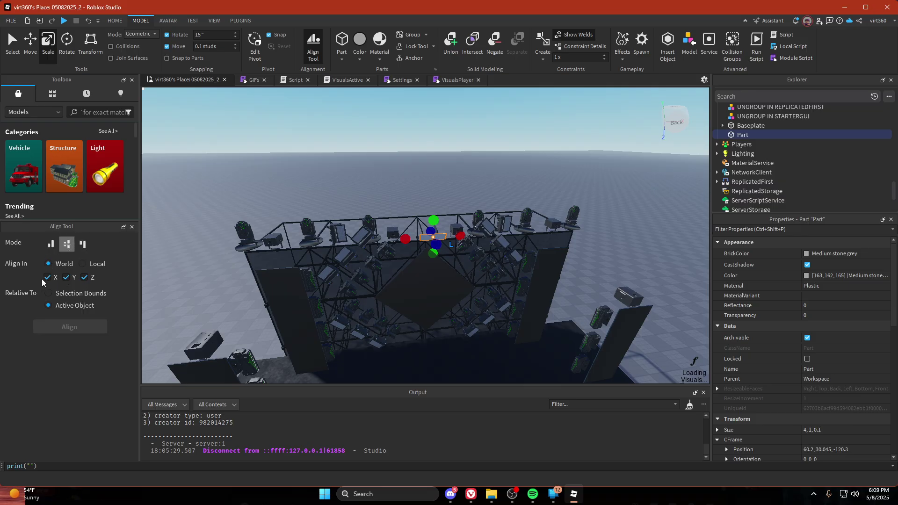
{"action": "left_click", "coordinate": [448, 285], "text": "ctrl"}
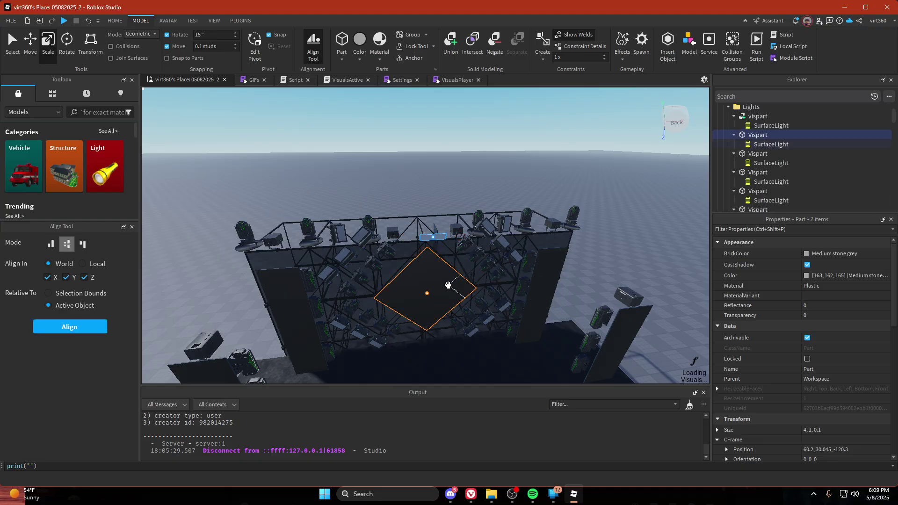
{"action": "right_click_drag", "start_coordinate": [447, 285], "coordinate": [426, 286]}
{"action": "key", "text": "d"}
{"action": "key", "text": "q"}
{"action": "key", "text": "s"}
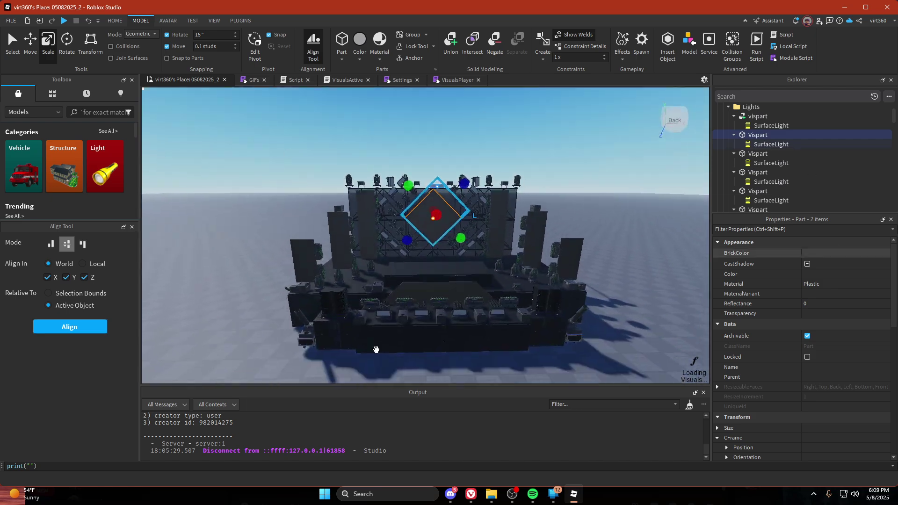
{"action": "key", "text": "w"}
{"action": "key", "text": "s"}
{"action": "key", "text": "e"}
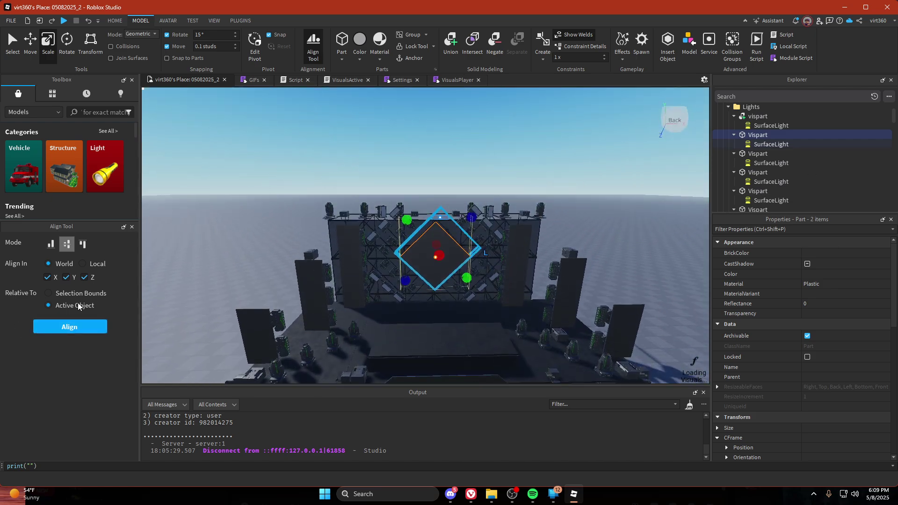
{"action": "key", "text": "w"}
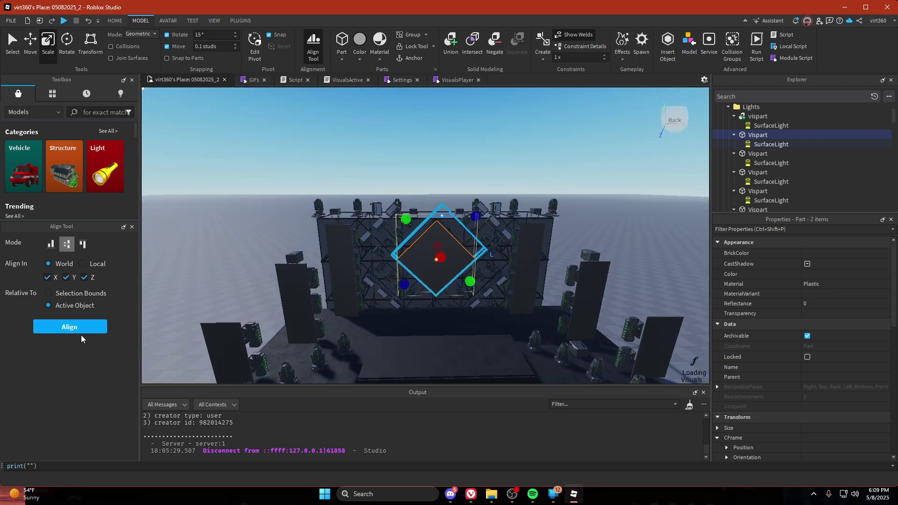
{"action": "left_click", "coordinate": [75, 324]}
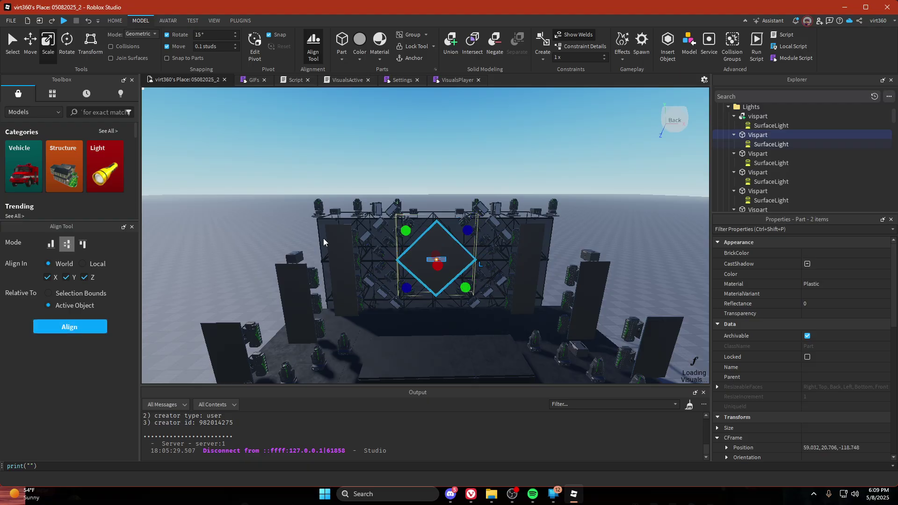
Scale the new part symmetrically along its X axis to about 88.8 studs, spanning the stage's outer screens
{"action": "left_click", "coordinate": [434, 257]}
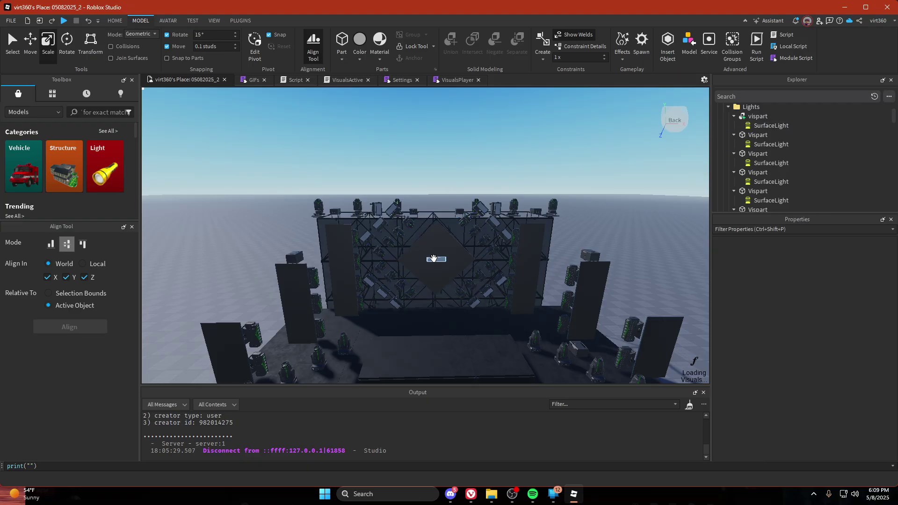
{"action": "key", "text": "s"}
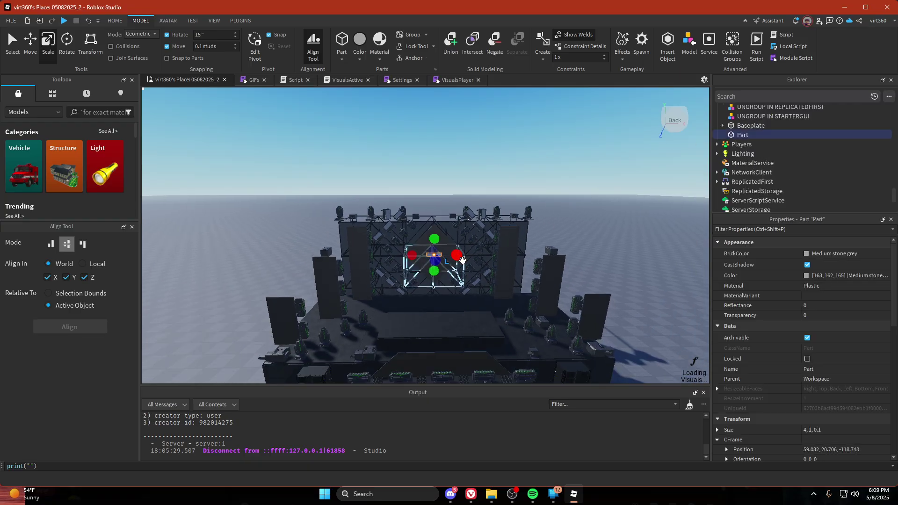
{"action": "key", "text": "d"}
{"action": "key", "text": "w"}
{"action": "key", "text": "q"}
{"action": "key", "text": "a"}
{"action": "right_click_drag", "start_coordinate": [459, 293], "coordinate": [475, 215]}
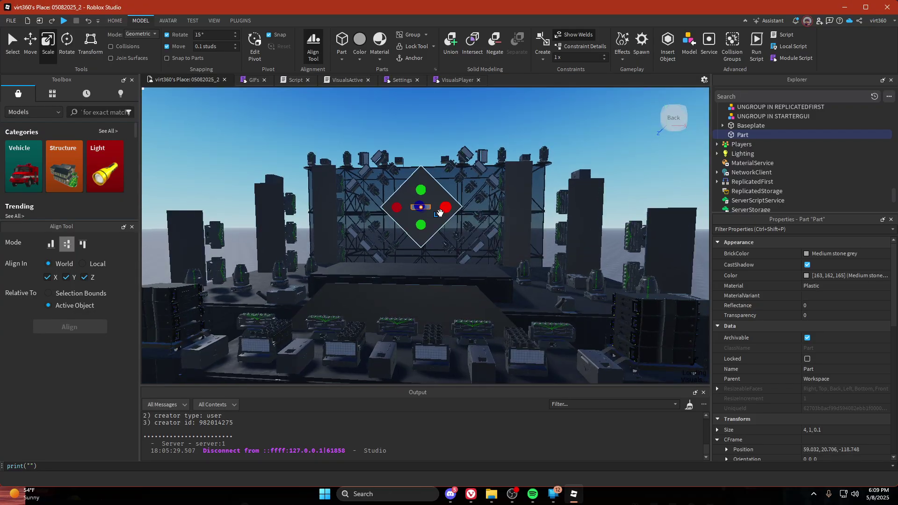
{"action": "left_click_drag", "start_coordinate": [445, 208], "coordinate": [537, 212]}
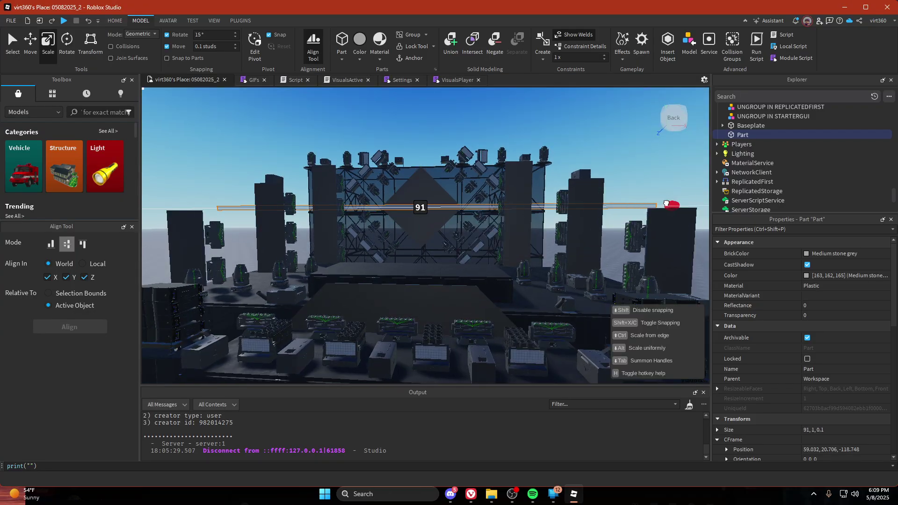
{"action": "left_click_drag", "start_coordinate": [675, 202], "coordinate": [687, 204]}
{"action": "scroll", "coordinate": [667, 249], "scroll_direction": "down", "scroll_amount": 5}
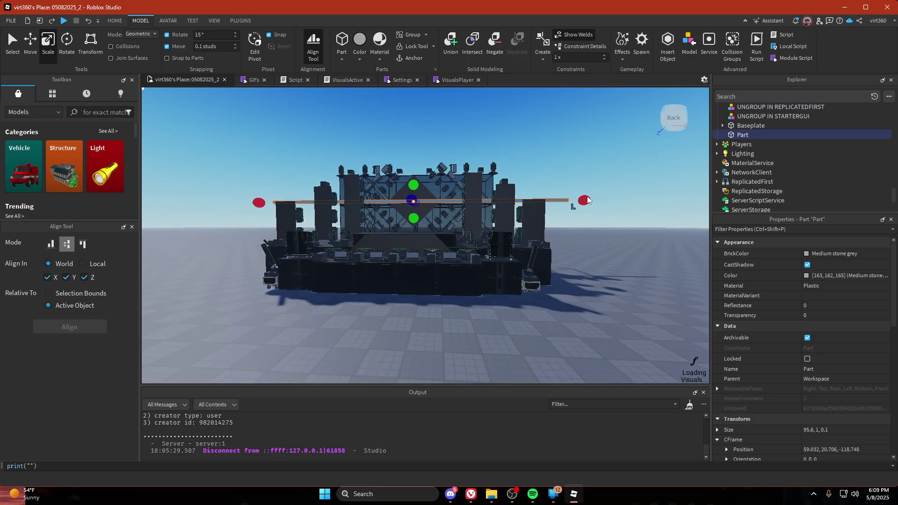
{"action": "left_click_drag", "start_coordinate": [595, 201], "coordinate": [564, 201]}
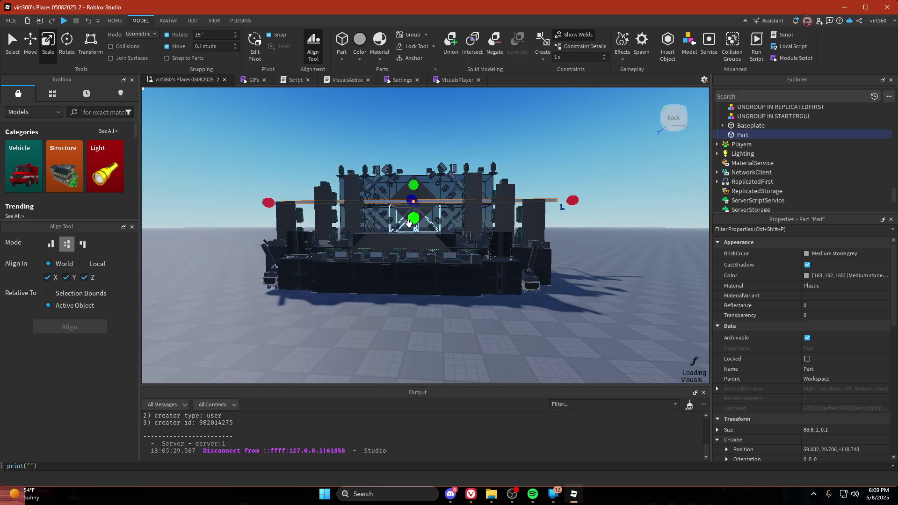
Scale the thin part symmetrically in height to about 61.2 studs so it rises well above the stage
{"action": "left_click_drag", "start_coordinate": [413, 218], "coordinate": [411, 312]}
{"action": "key", "text": "w"}
{"action": "key", "text": "e"}
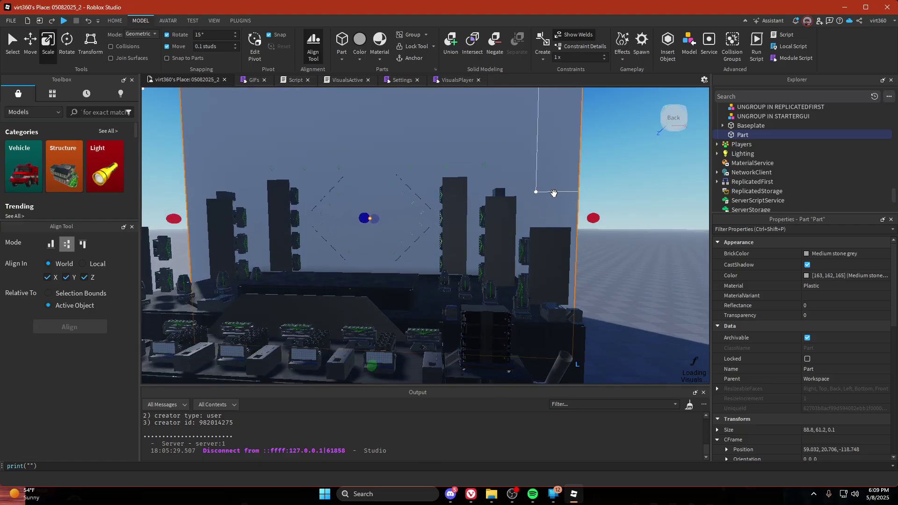
{"action": "scroll", "coordinate": [532, 257], "scroll_direction": "down", "scroll_amount": 10}
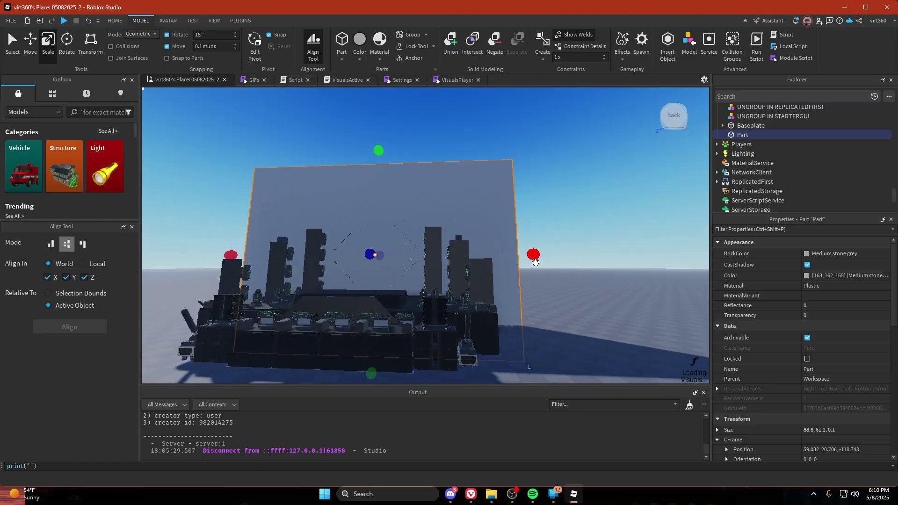
Try to narrow the thin part along its X axis to about 67 studs, and undo the change
{"action": "left_click_drag", "start_coordinate": [597, 255], "coordinate": [538, 254]}
{"action": "key", "text": "d"}
{"action": "key", "text": "s"}
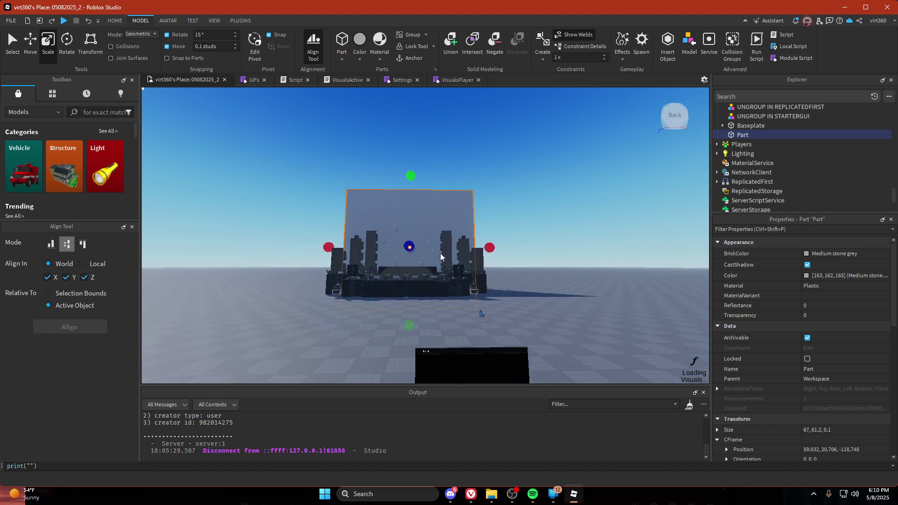
{"action": "key", "text": "w"}
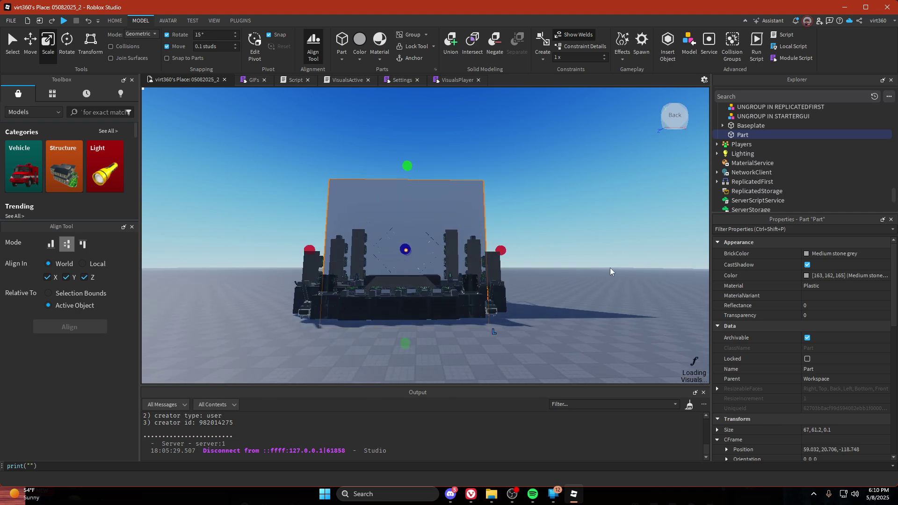
{"action": "key", "text": "ctrl+z"}
Examine how the thin part's width and height cover the stage's screens from near and far
{"action": "key", "text": "a"}
{"action": "right_click_drag", "start_coordinate": [530, 268], "coordinate": [532, 271]}
{"action": "key", "text": "w"}
{"action": "key", "text": "q"}
{"action": "key", "text": "f"}
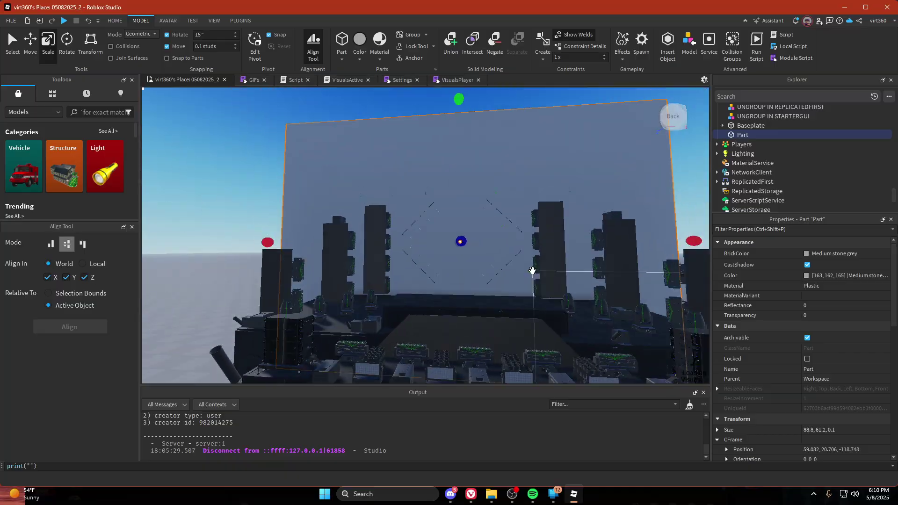
{"action": "key", "text": "s"}
{"action": "key", "text": "w"}
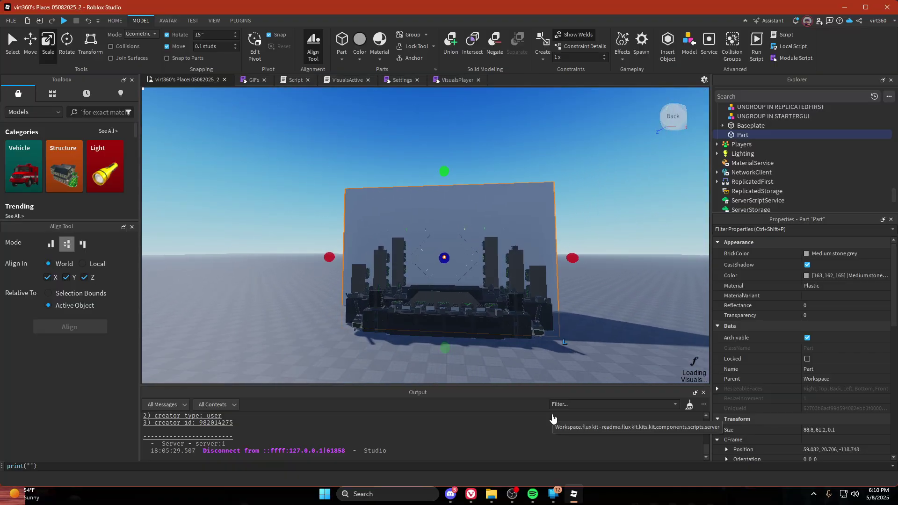
{"action": "right_click_drag", "start_coordinate": [495, 335], "coordinate": [496, 334]}
{"action": "key", "text": "s"}
{"action": "scroll", "coordinate": [496, 334], "scroll_direction": "up", "scroll_amount": 5}
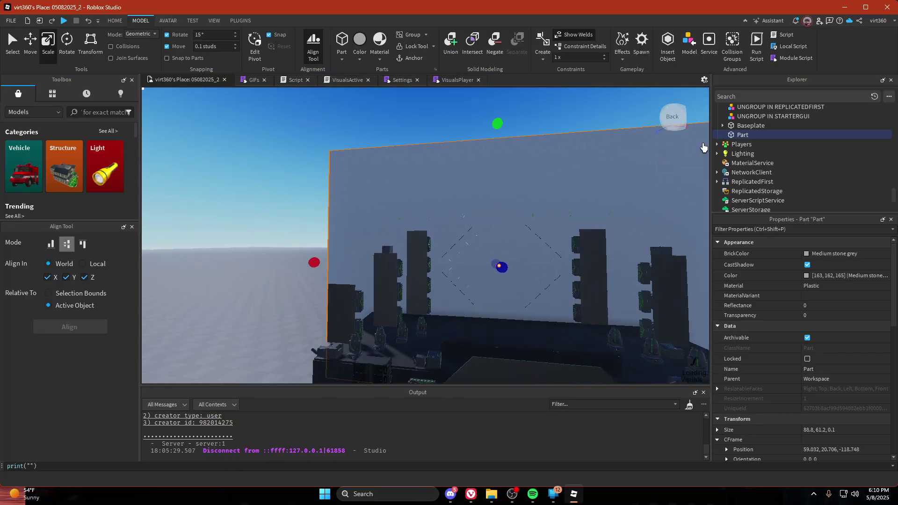
{"action": "key", "text": "f"}
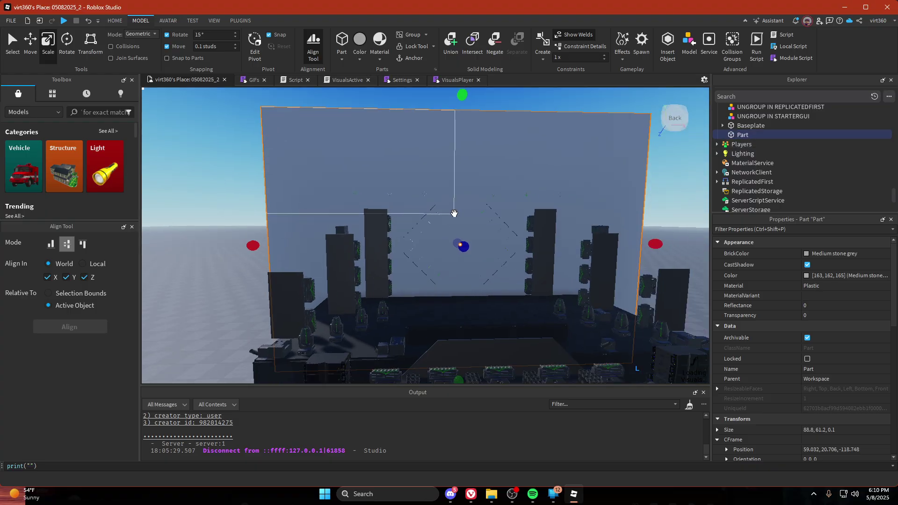
Rename the thin part as anchorpart
{"action": "left_click", "coordinate": [737, 135]}
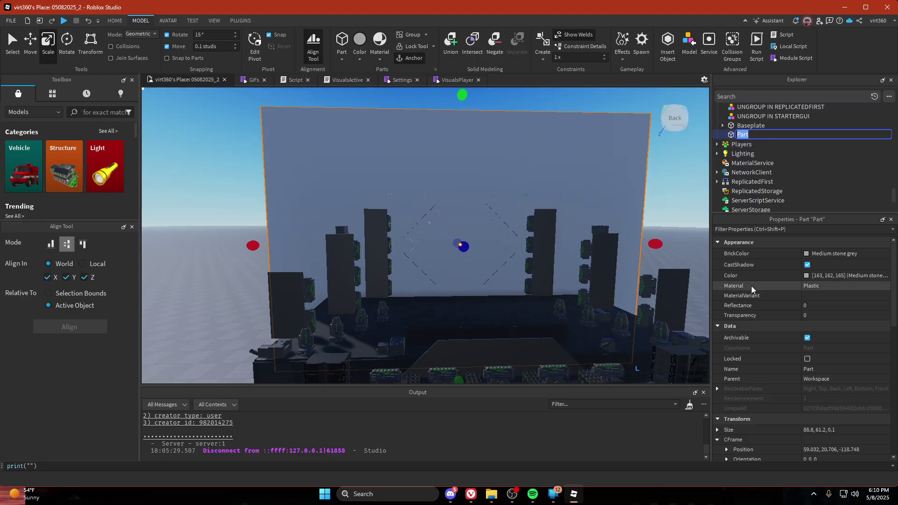
{"action": "type", "text": "anchor"}
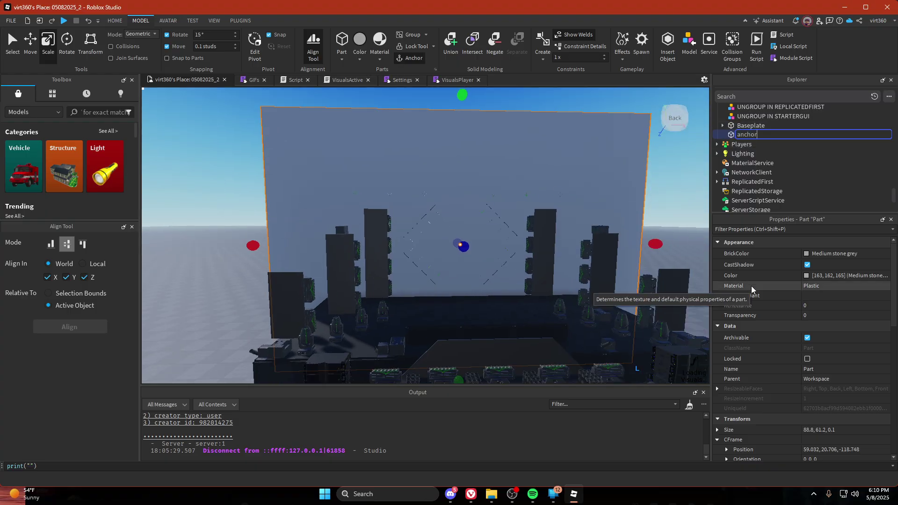
{"action": "type", "text": "part"}
{"action": "key", "text": "Return"}
{"action": "key", "text": "ctrl+shift+x"}
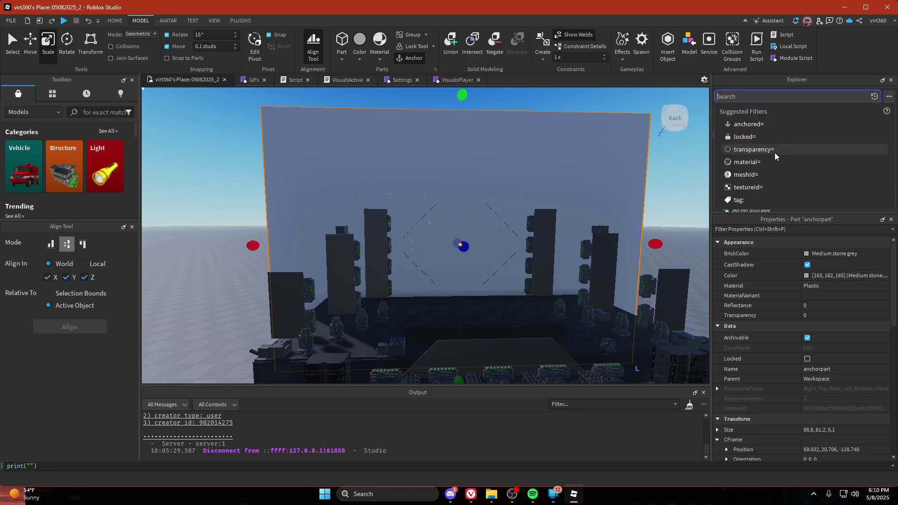
Group anchorpart into a model and select the part inside it
{"action": "right_click_drag", "start_coordinate": [657, 152], "coordinate": [590, 164]}
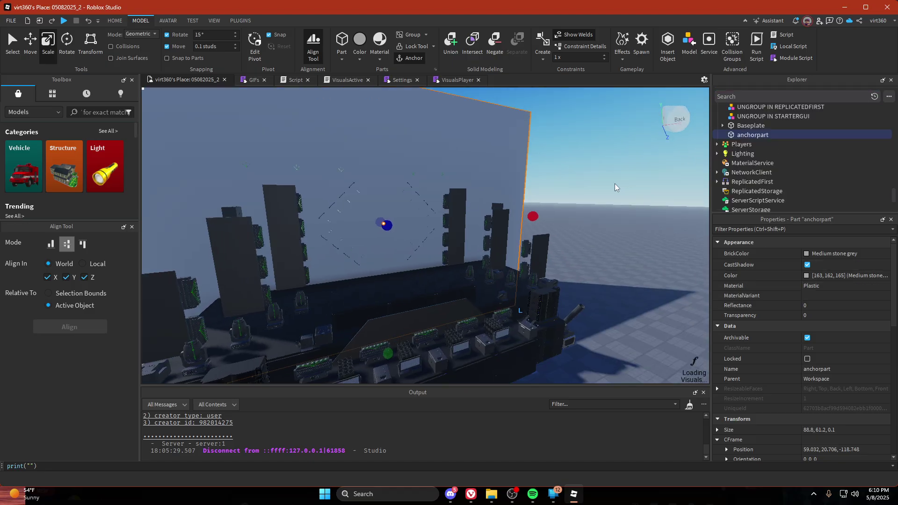
{"action": "key", "text": "ctrl+g"}
{"action": "left_click", "coordinate": [723, 108]}
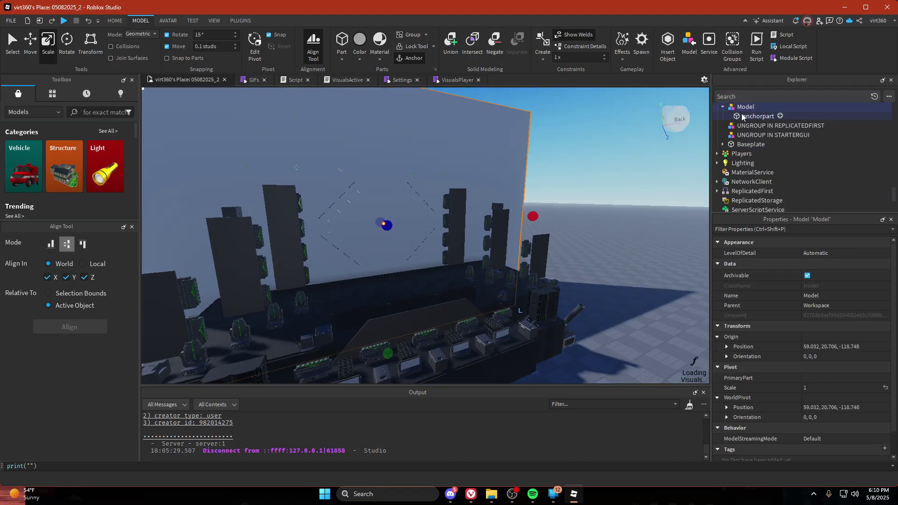
{"action": "left_click", "coordinate": [743, 116]}
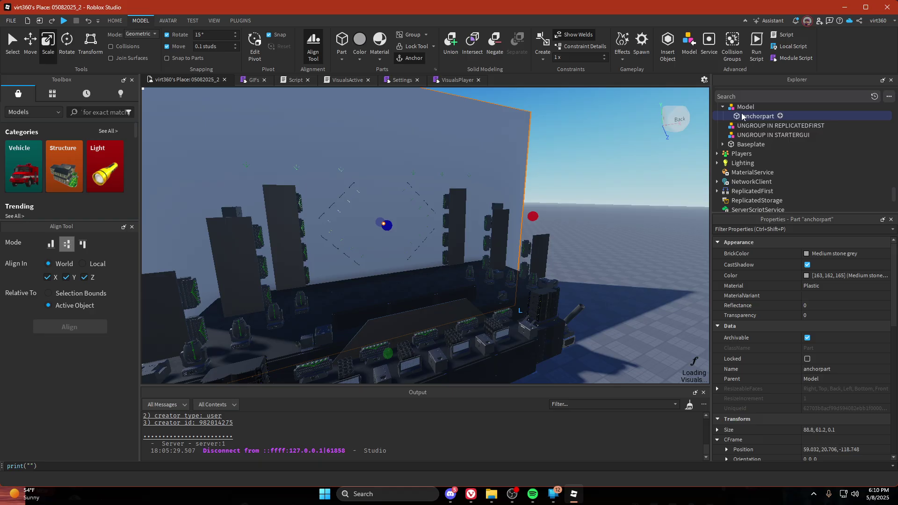
Set the move snapping increment to 0.01 studs
{"action": "right_click_drag", "start_coordinate": [549, 179], "coordinate": [549, 178]}
{"action": "scroll", "coordinate": [549, 179], "scroll_direction": "down", "scroll_amount": 4}
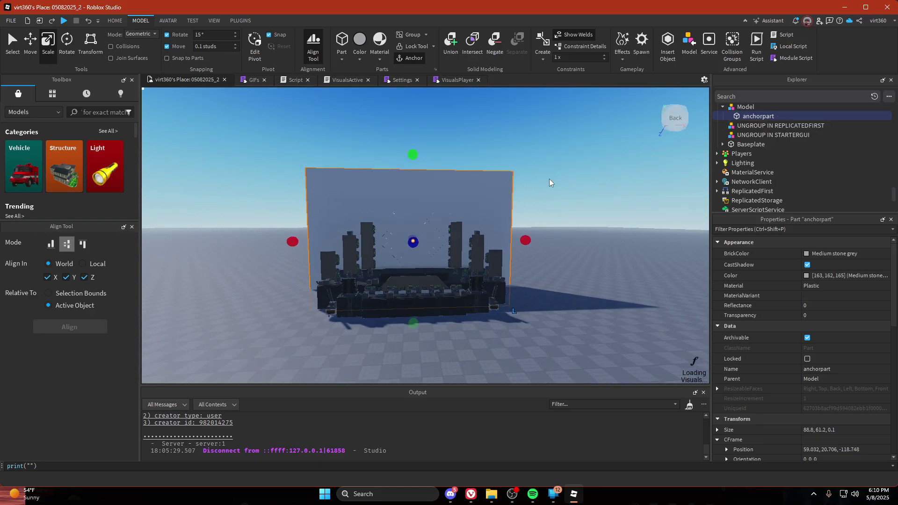
{"action": "scroll", "coordinate": [550, 183], "scroll_direction": "up", "scroll_amount": 4}
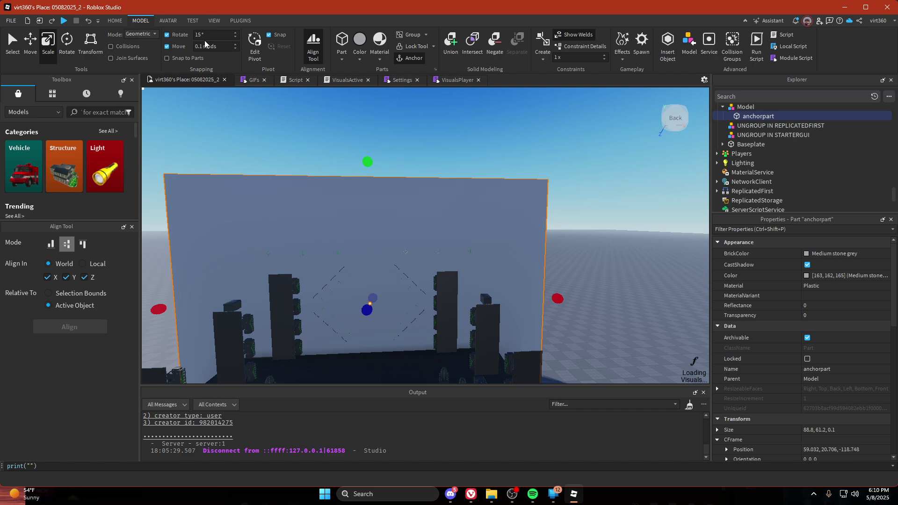
{"action": "type", "text": "0.01"}
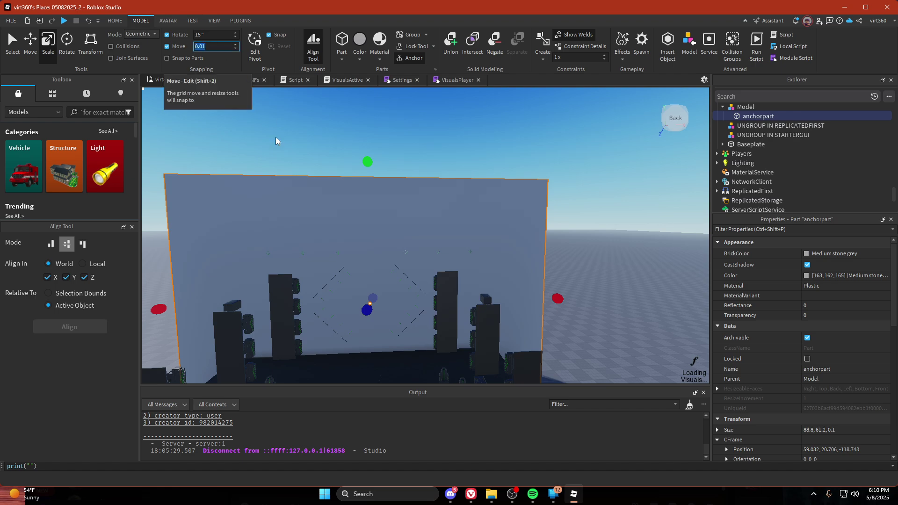
{"action": "right_click_drag", "start_coordinate": [346, 182], "coordinate": [346, 181]}
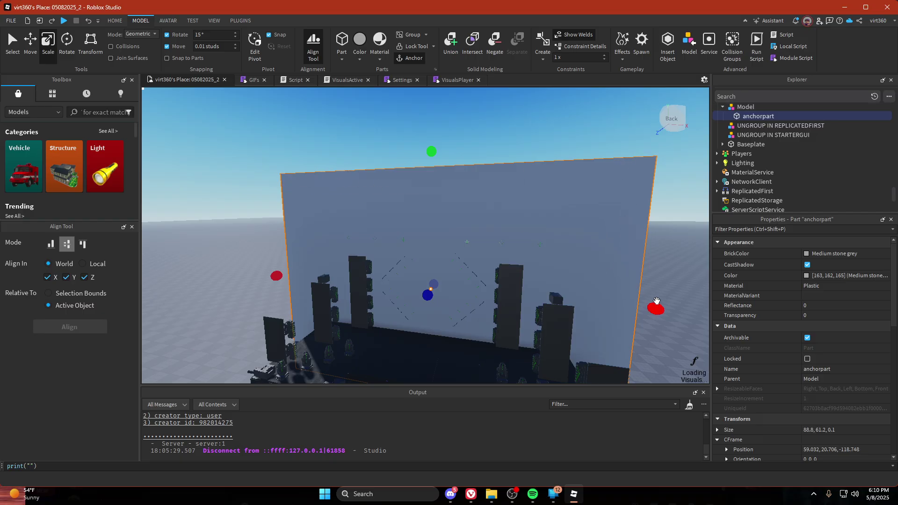
Duplicate anchorpart and shrink one copy to 0.001 by 0.001 studs at the middle of the panel's left edge
{"action": "key", "text": "ctrl+d"}
{"action": "left_click_drag", "start_coordinate": [656, 301], "coordinate": [1, 303]}
{"action": "key", "text": "a"}
{"action": "right_click_drag", "start_coordinate": [350, 206], "coordinate": [350, 206]}
{"action": "left_click_drag", "start_coordinate": [369, 184], "coordinate": [315, 396]}
Duplicate the full-size anchorpart and shrink the copy to 0.001 by 0.001 studs at the middle of its top edge
{"action": "left_click", "coordinate": [740, 117]}
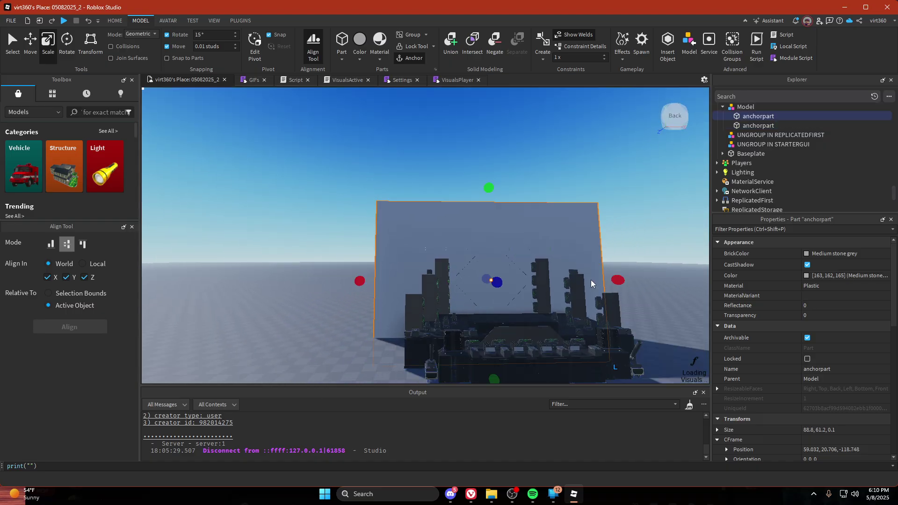
{"action": "key", "text": "ctrl+d"}
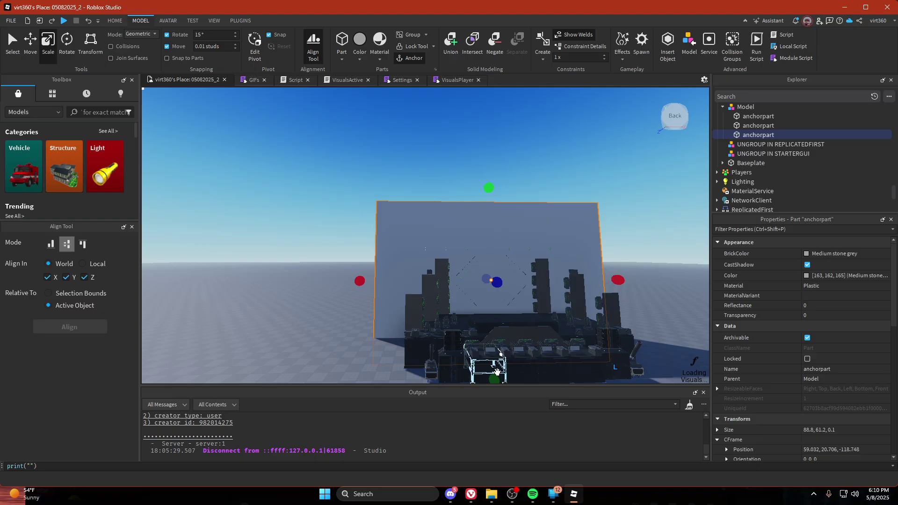
{"action": "left_click_drag", "start_coordinate": [495, 378], "coordinate": [488, 117]}
{"action": "left_click_drag", "start_coordinate": [611, 203], "coordinate": [285, 191], "text": "ctrl"}
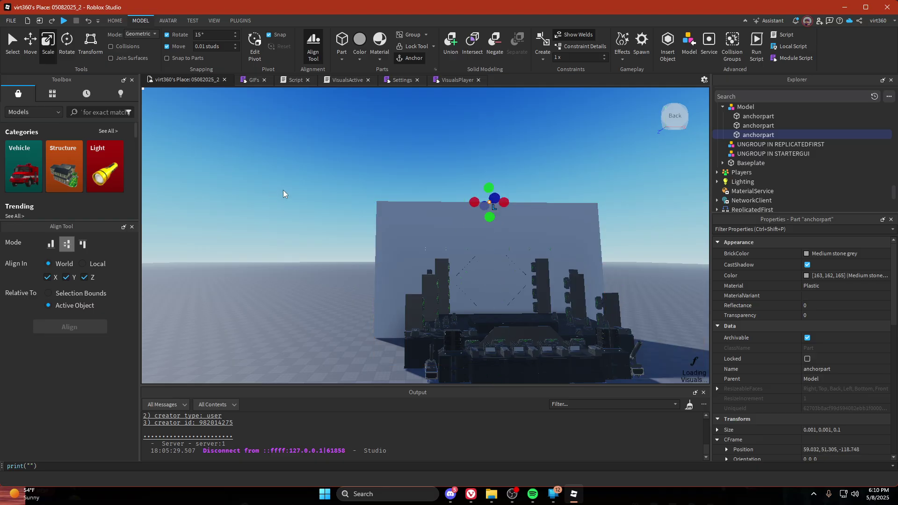
Duplicate the full-size anchorpart and shrink the copy to a 0.001-stud-wide speck at the middle of its right edge
{"action": "left_click", "coordinate": [750, 116]}
{"action": "key", "text": "ctrl+d"}
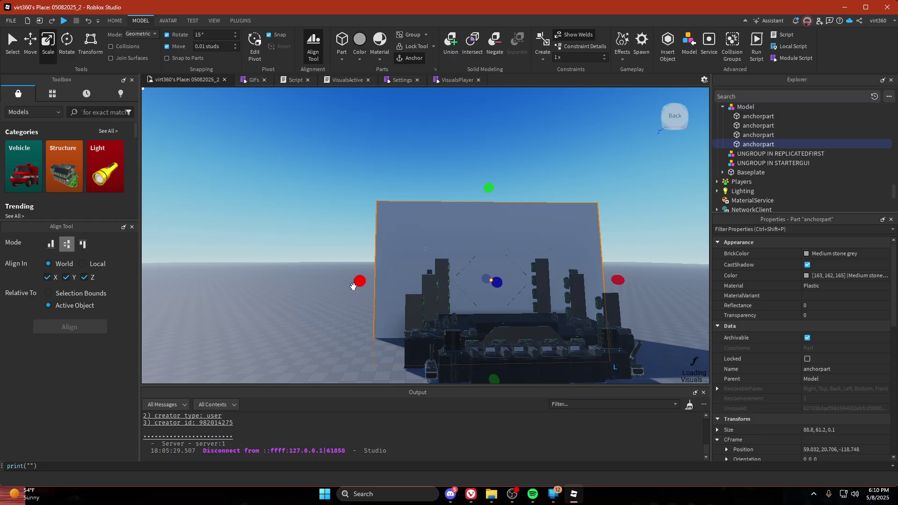
{"action": "left_click_drag", "start_coordinate": [360, 281], "coordinate": [720, 285]}
{"action": "right_click_drag", "start_coordinate": [634, 176], "coordinate": [570, 154]}
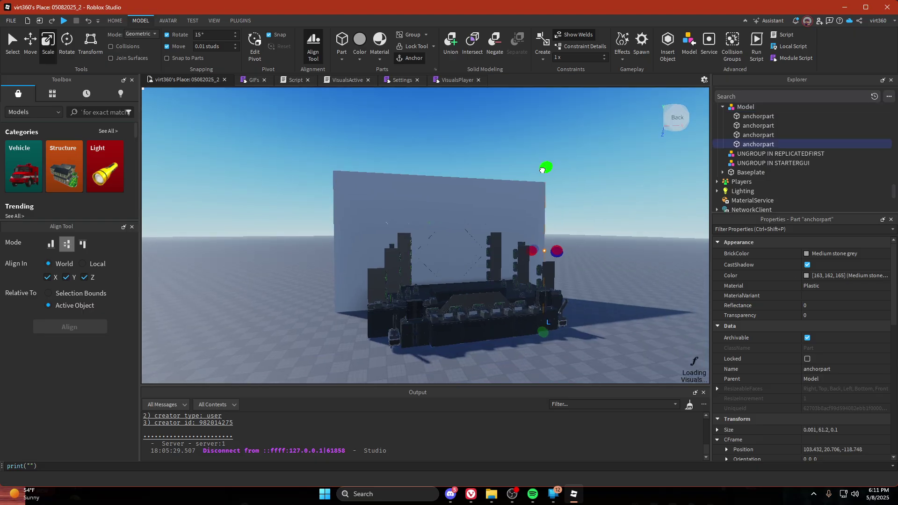
{"action": "left_click_drag", "start_coordinate": [542, 170], "coordinate": [543, 251], "text": "ctrl"}
Duplicate the full-size anchorpart and shrink the copy to 0.001 by 0.001 studs at the middle of its bottom edge
{"action": "left_click", "coordinate": [751, 117]}
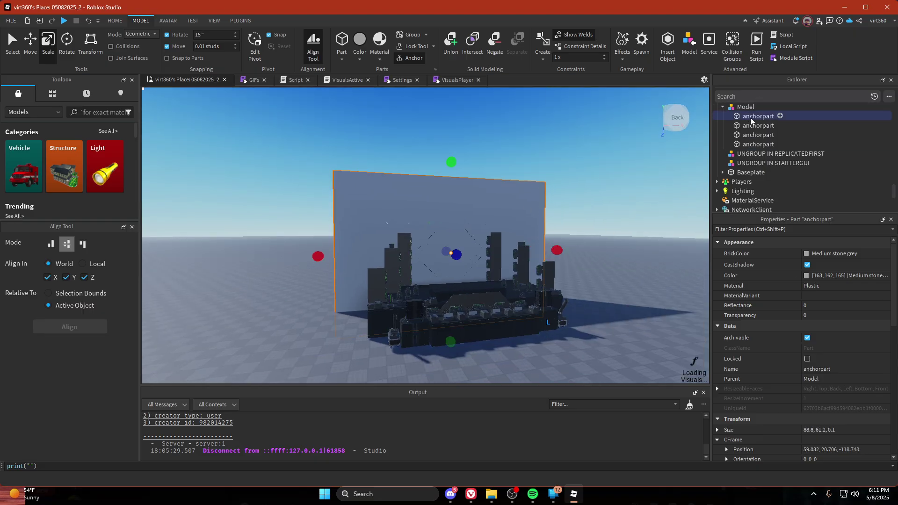
{"action": "key", "text": "ctrl+d"}
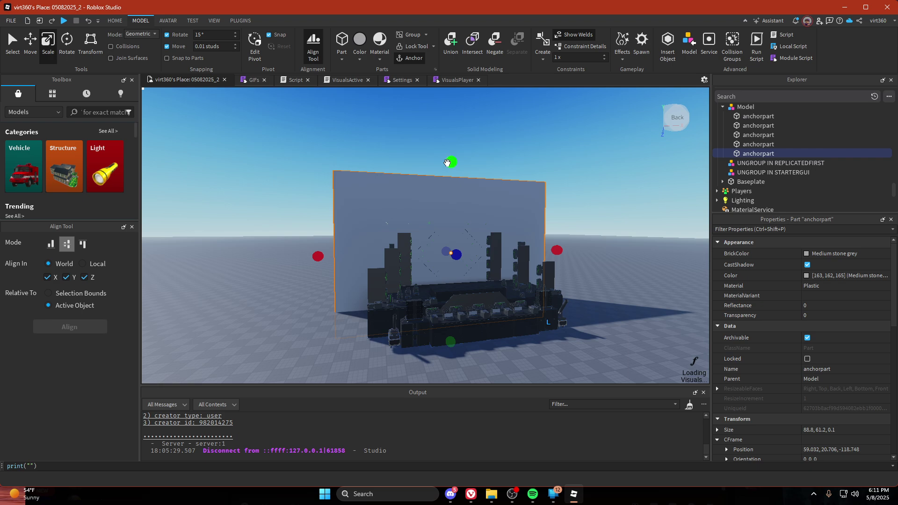
{"action": "left_click_drag", "start_coordinate": [448, 162], "coordinate": [451, 325]}
{"action": "left_click_drag", "start_coordinate": [555, 317], "coordinate": [546, 318]}
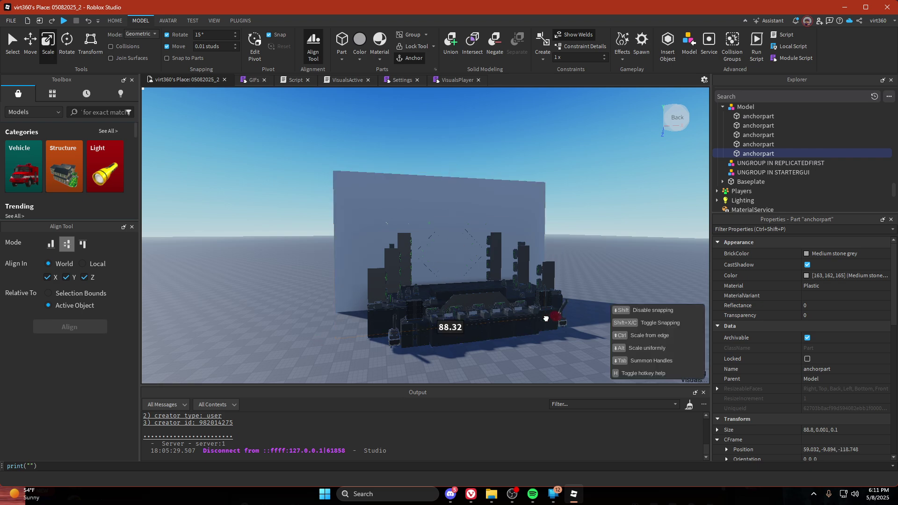
{"action": "left_click_drag", "start_coordinate": [347, 337], "coordinate": [347, 337]}
Delete the full-size anchorpart and check each of the tiny edge parts left in the model
{"action": "left_click", "coordinate": [742, 116]}
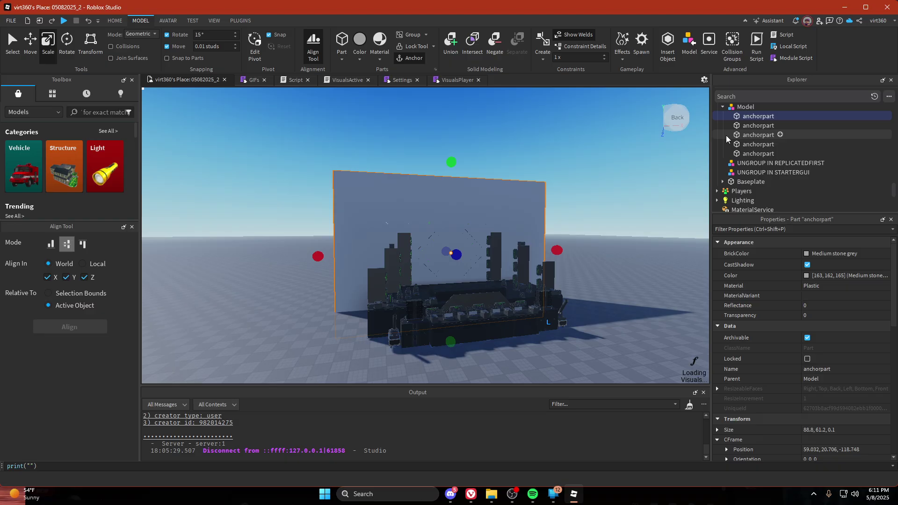
{"action": "key", "text": "Delete"}
{"action": "left_click", "coordinate": [752, 122]}
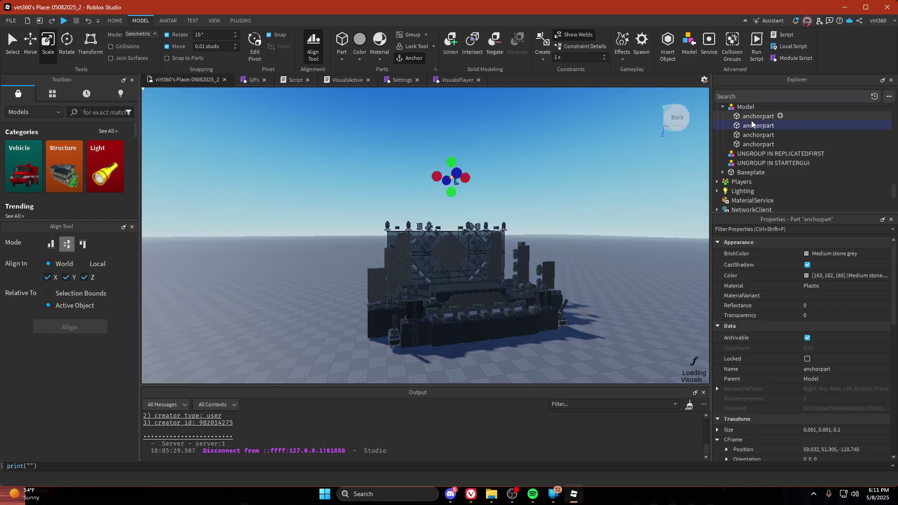
{"action": "left_click", "coordinate": [751, 135]}
{"action": "left_click", "coordinate": [753, 144]}
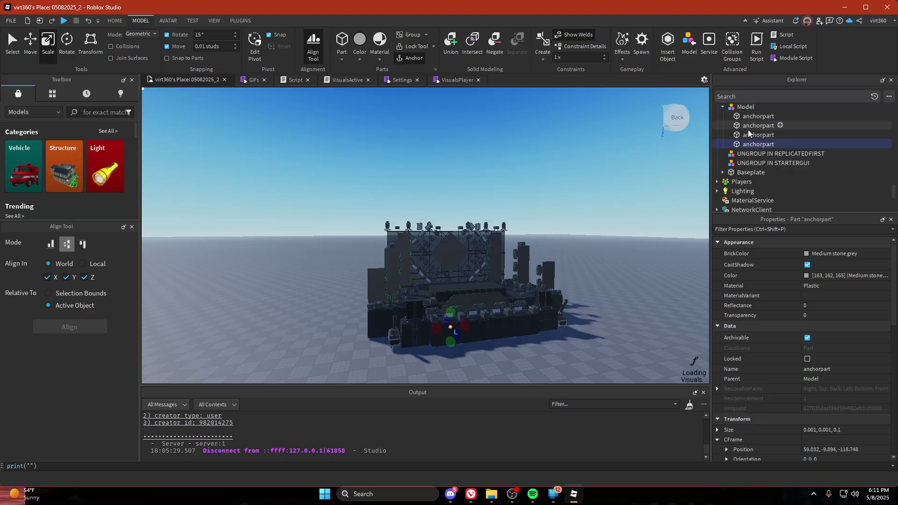
Union the four tiny anchorparts into a single object
{"action": "left_click", "coordinate": [740, 116]}
{"action": "left_click", "coordinate": [748, 145], "text": "shift"}
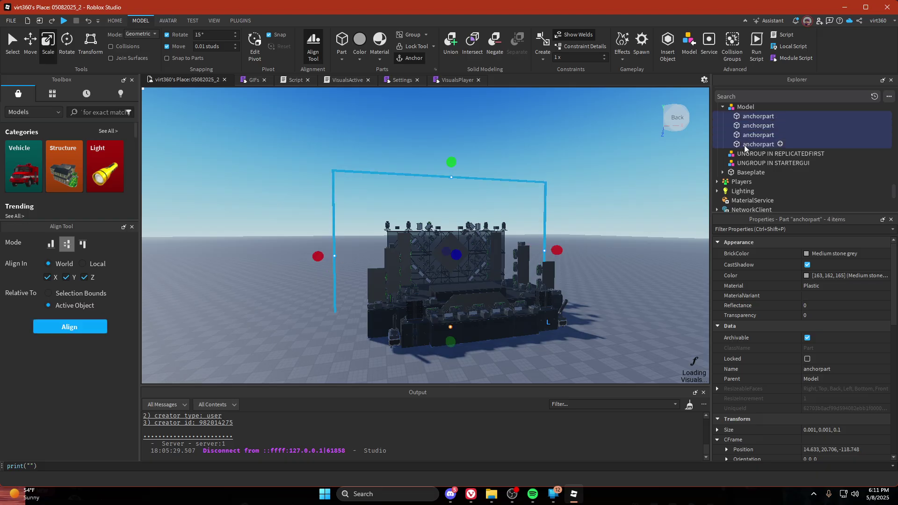
{"action": "key", "text": "f"}
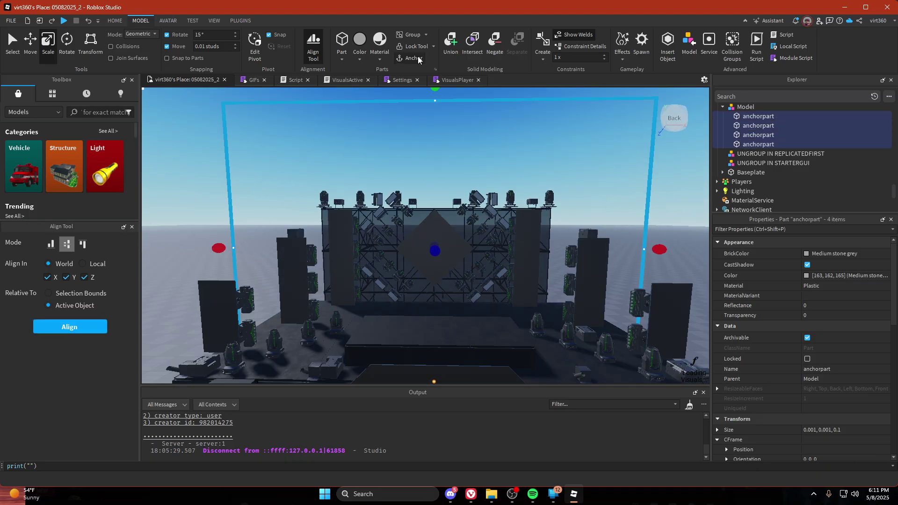
{"action": "left_click", "coordinate": [450, 44]}
{"action": "scroll", "coordinate": [671, 158], "scroll_direction": "down", "scroll_amount": 5}
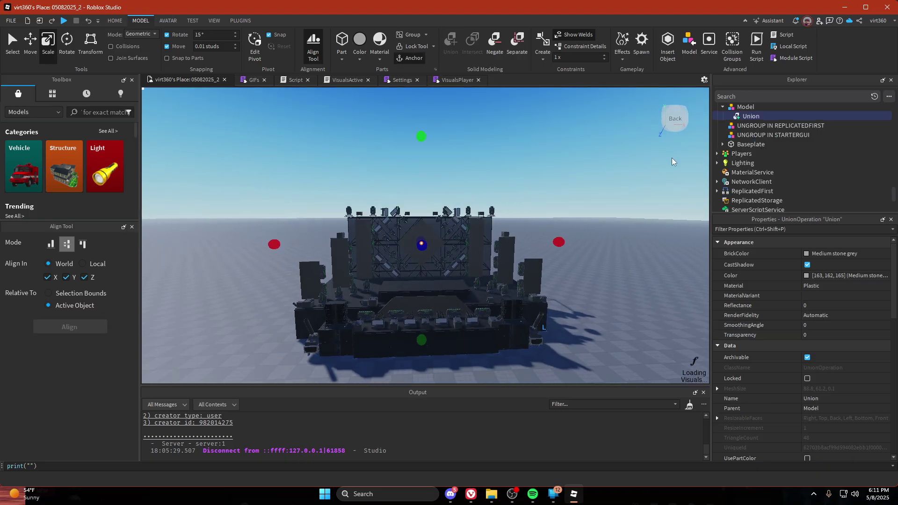
Rename the union as anchorpart and move it into the Screens folder
{"action": "double_click", "coordinate": [749, 117]}
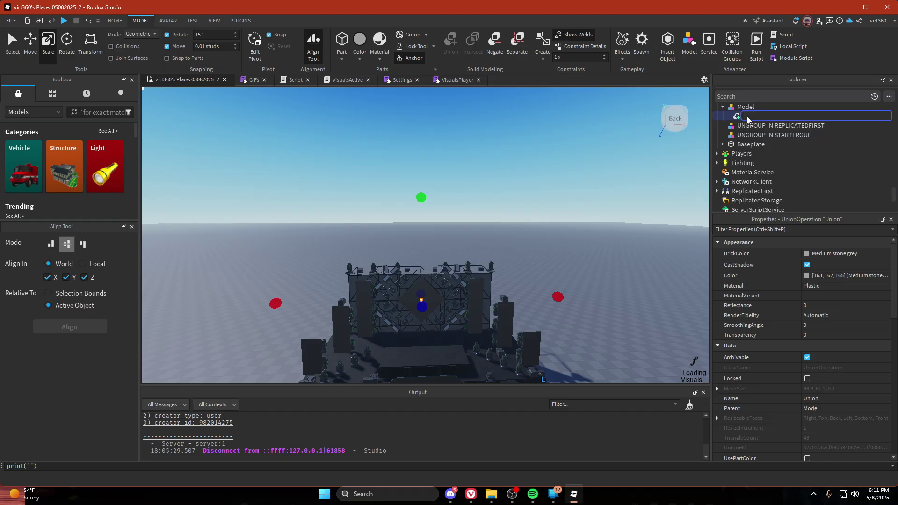
{"action": "type", "text": "anchorpart"}
{"action": "key", "text": "Return"}
{"action": "left_click_drag", "start_coordinate": [758, 118], "coordinate": [783, 156]}
Move the FadeDecal and Texture out of the vispart union into the Screens folder
{"action": "left_click", "coordinate": [734, 172]}
{"action": "left_click", "coordinate": [760, 185]}
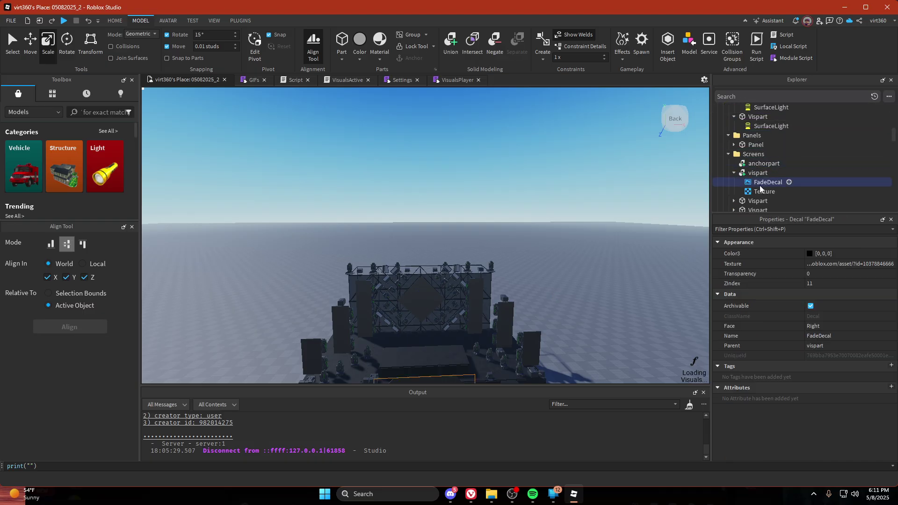
{"action": "left_click", "coordinate": [753, 191], "text": "ctrl"}
{"action": "left_click_drag", "start_coordinate": [751, 192], "coordinate": [767, 155]}
{"action": "left_click", "coordinate": [748, 183]}
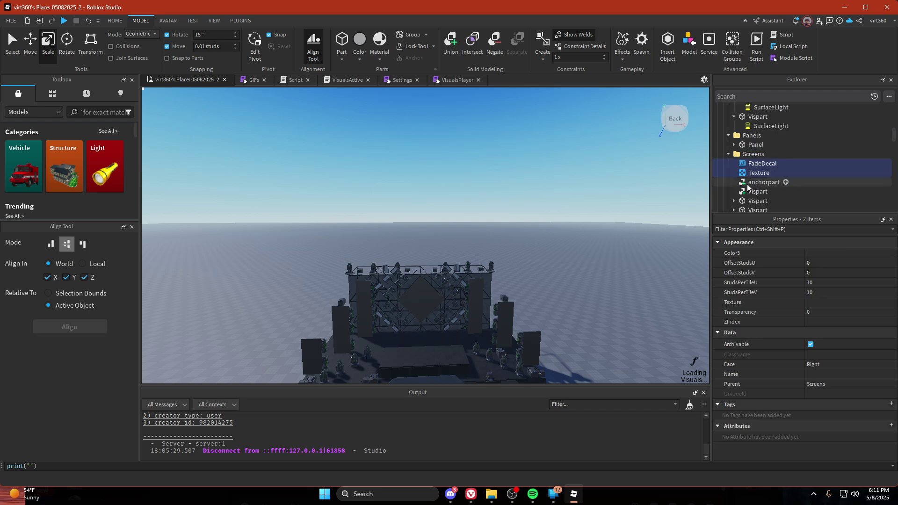
Duplicate the anchorpart in the Screens folder and union the copy with the trapezoid vispart at the front of the stage
{"action": "right_click_drag", "start_coordinate": [625, 172], "coordinate": [729, 147]}
{"action": "scroll", "coordinate": [767, 160], "scroll_direction": "down", "scroll_amount": 1}
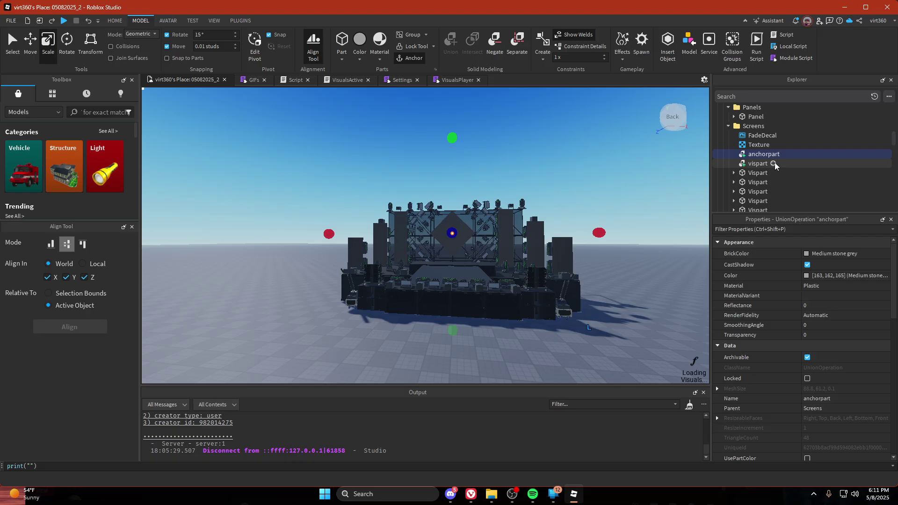
{"action": "key", "text": "ctrl+d"}
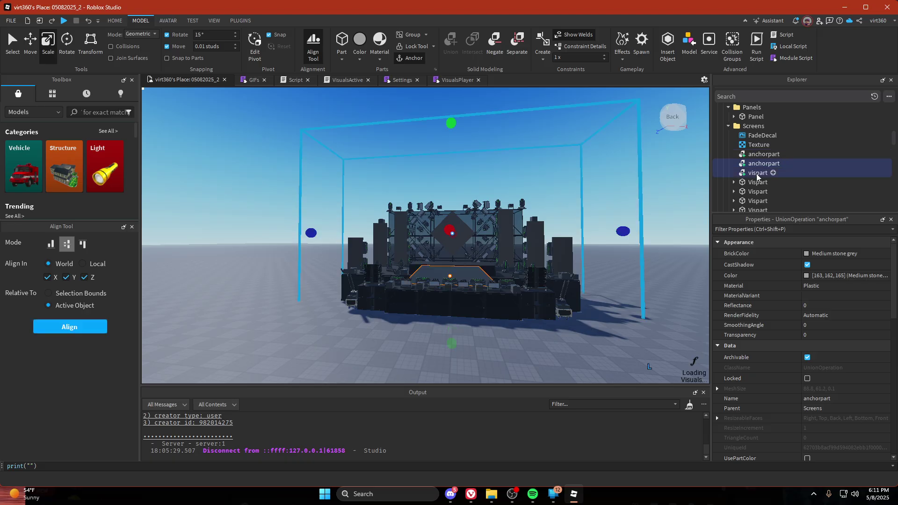
{"action": "left_click", "coordinate": [758, 173], "text": "ctrl"}
{"action": "left_click", "coordinate": [449, 46]}
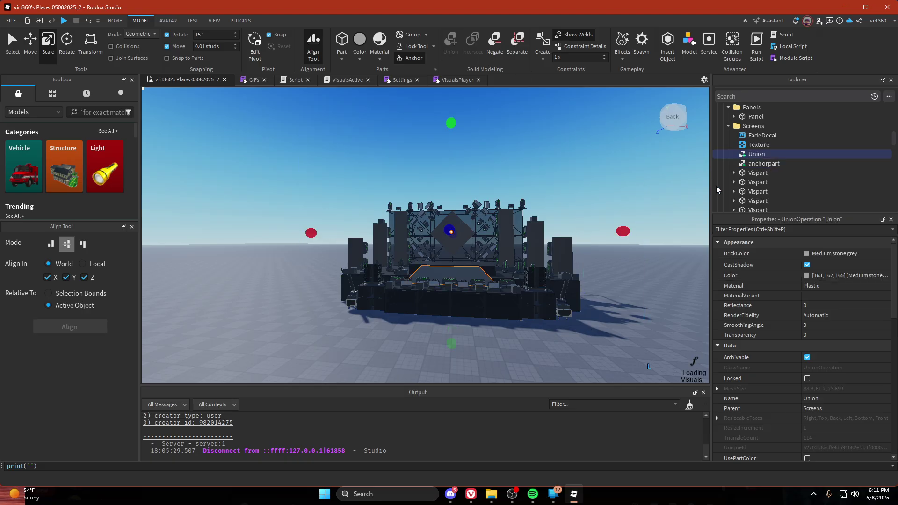
Duplicate the anchorpart again and union the copy with the diamond-shaped Vispart
{"action": "left_click", "coordinate": [750, 164]}
{"action": "key", "text": "ctrl+d"}
{"action": "left_click", "coordinate": [754, 182], "text": "ctrl"}
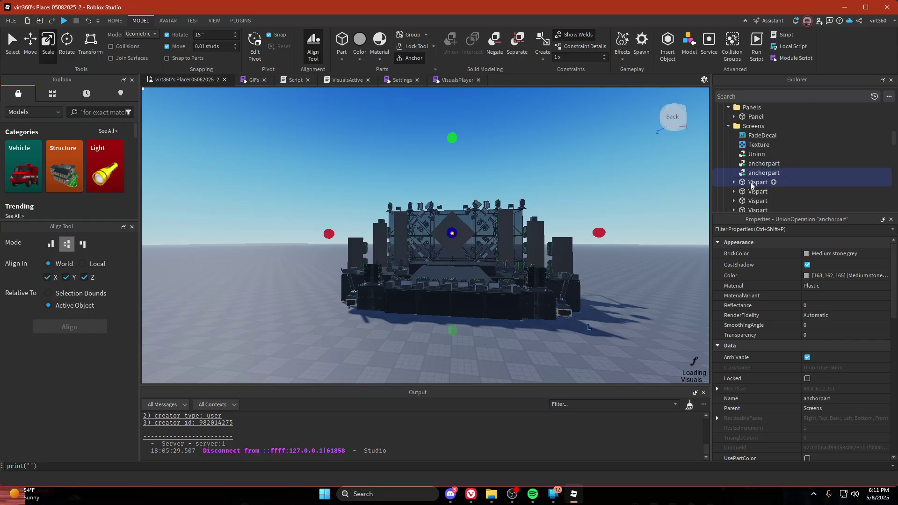
{"action": "left_click", "coordinate": [450, 45]}
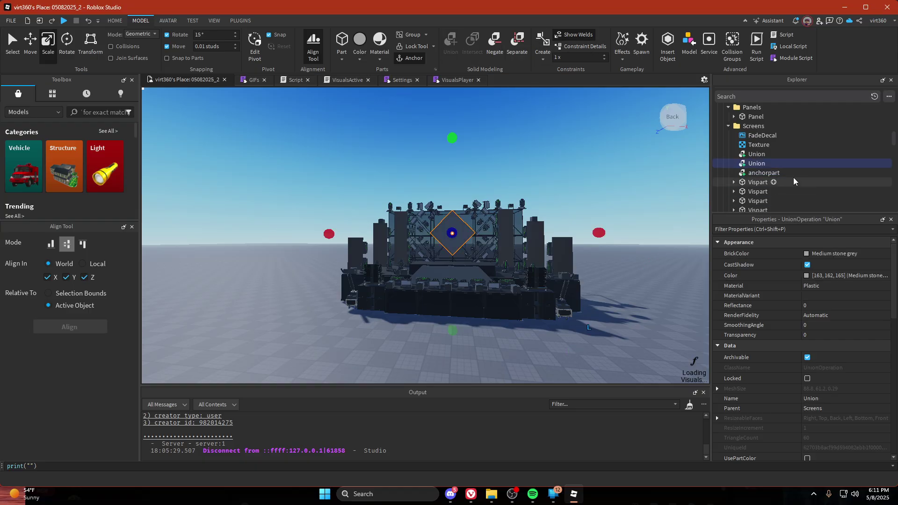
Union a new copy of the anchorpart with the tall rear Vispart to the right of the diamond
{"action": "left_click", "coordinate": [754, 174]}
{"action": "key", "text": "ctrl+d"}
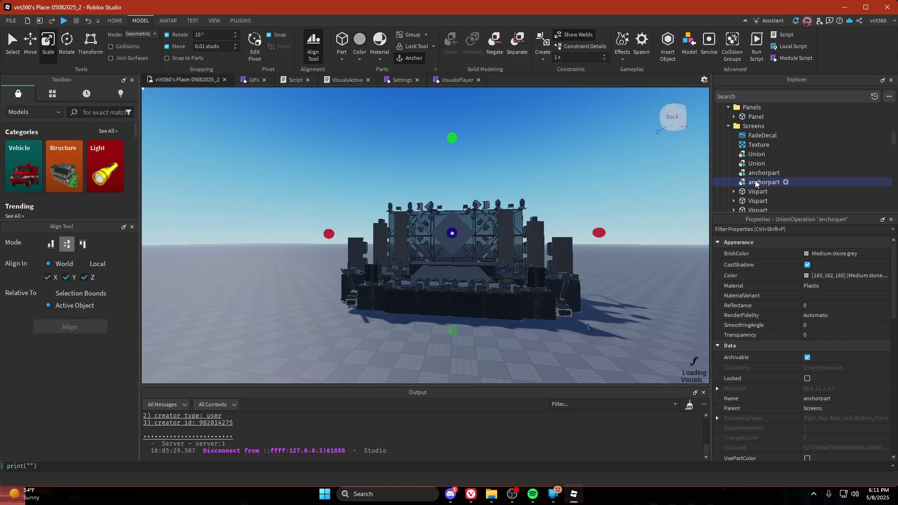
{"action": "left_click", "coordinate": [756, 192], "text": "ctrl"}
{"action": "left_click", "coordinate": [450, 45]}
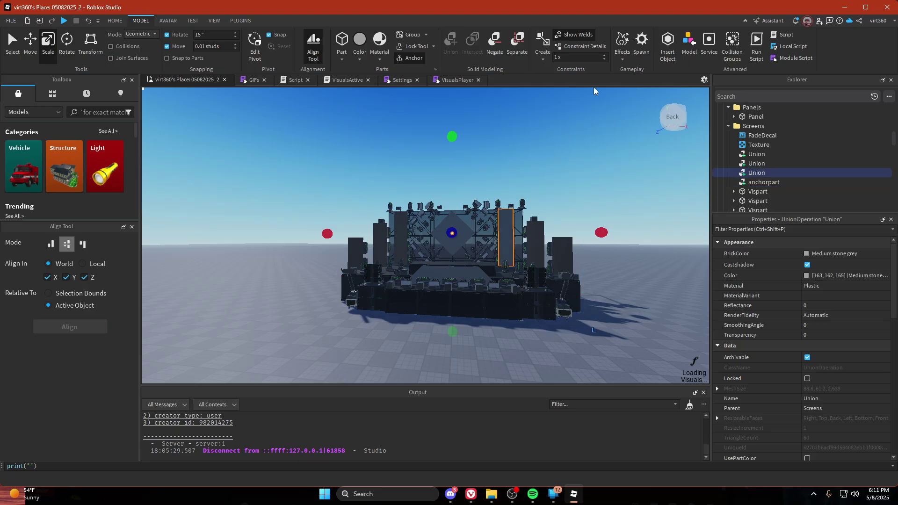
Union another anchorpart copy with the next Vispart in the Screens folder
{"action": "left_click", "coordinate": [751, 184]}
{"action": "key", "text": "ctrl+d"}
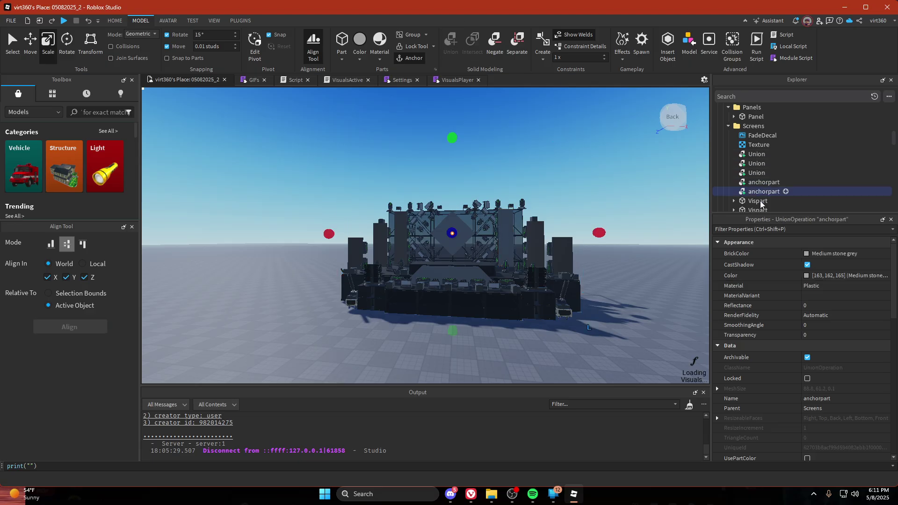
{"action": "left_click", "coordinate": [756, 201], "text": "ctrl"}
{"action": "left_click", "coordinate": [450, 44]}
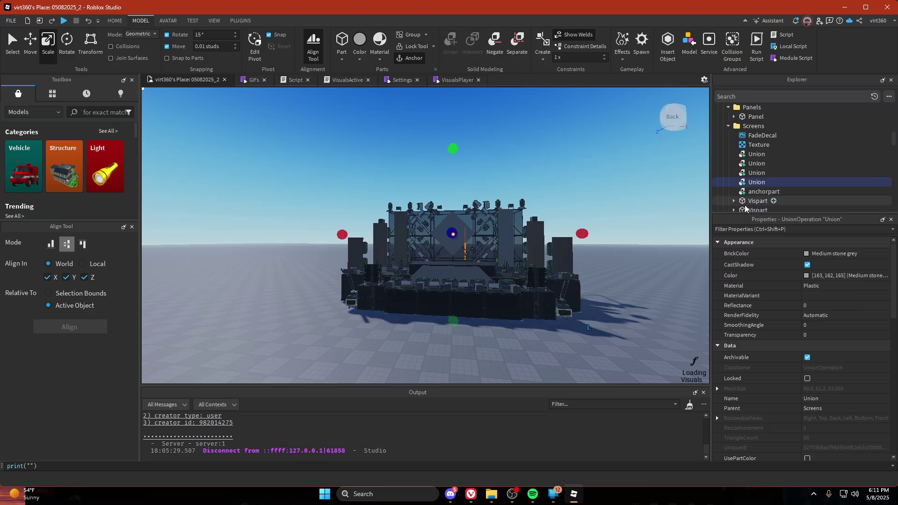
Union a duplicate of the anchorpart with the outermost Vispart on the right side of the stage
{"action": "left_click", "coordinate": [758, 192]}
{"action": "key", "text": "ctrl+d"}
{"action": "left_click", "coordinate": [756, 210], "text": "ctrl"}
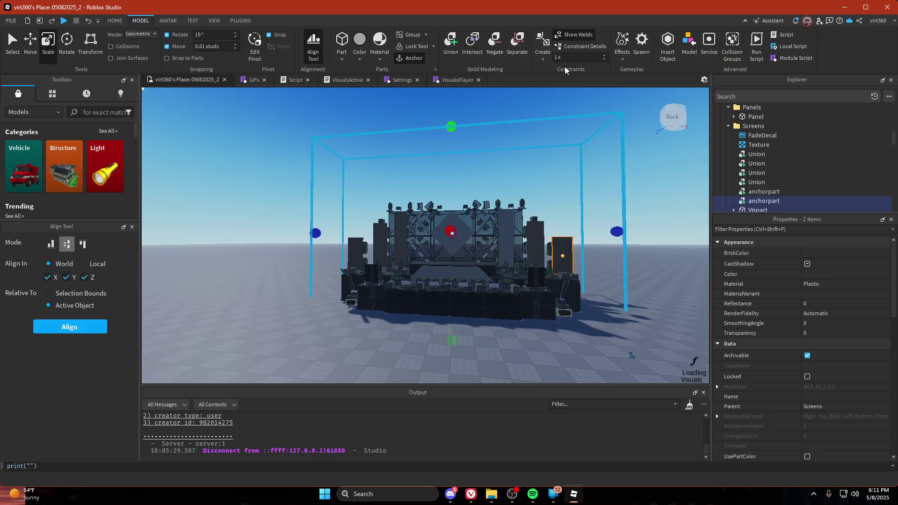
{"action": "left_click", "coordinate": [450, 42]}
{"action": "scroll", "coordinate": [768, 159], "scroll_direction": "down", "scroll_amount": 1}
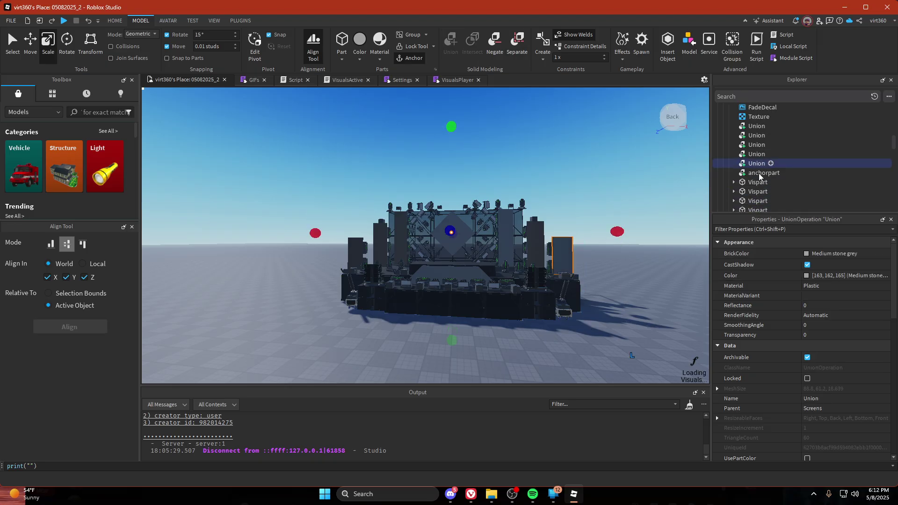
Union separate anchorpart copies with the tall rear Vispart left of the diamond and the Vispart on the left middle tower
{"action": "left_click", "coordinate": [761, 173]}
{"action": "key", "text": "ctrl+z"}
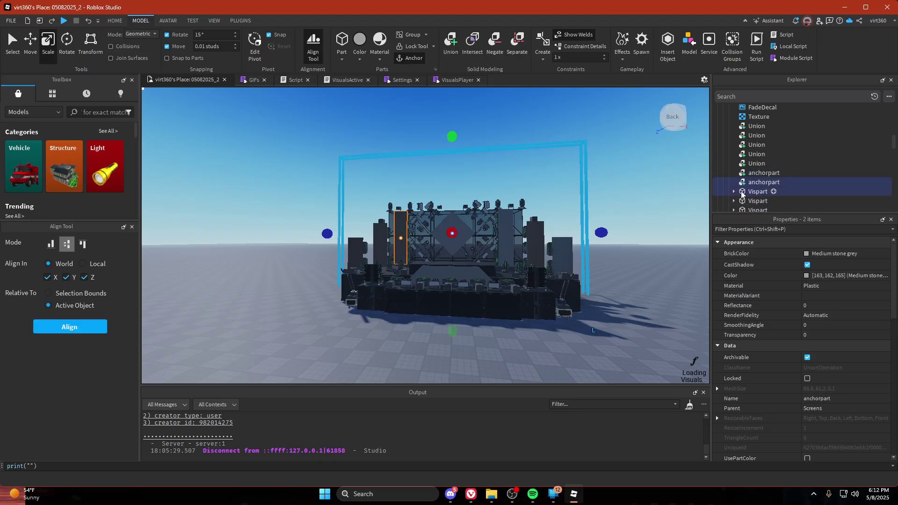
{"action": "left_click", "coordinate": [452, 42]}
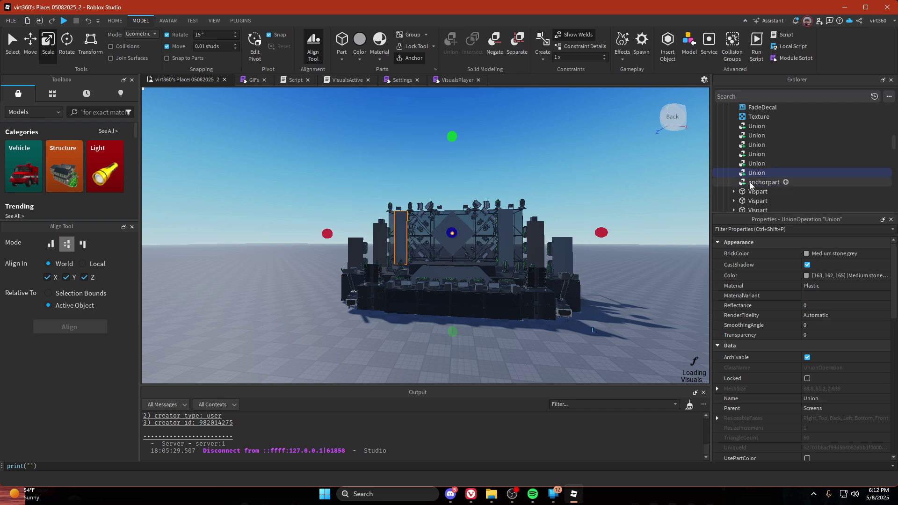
{"action": "key", "text": "ctrl+z"}
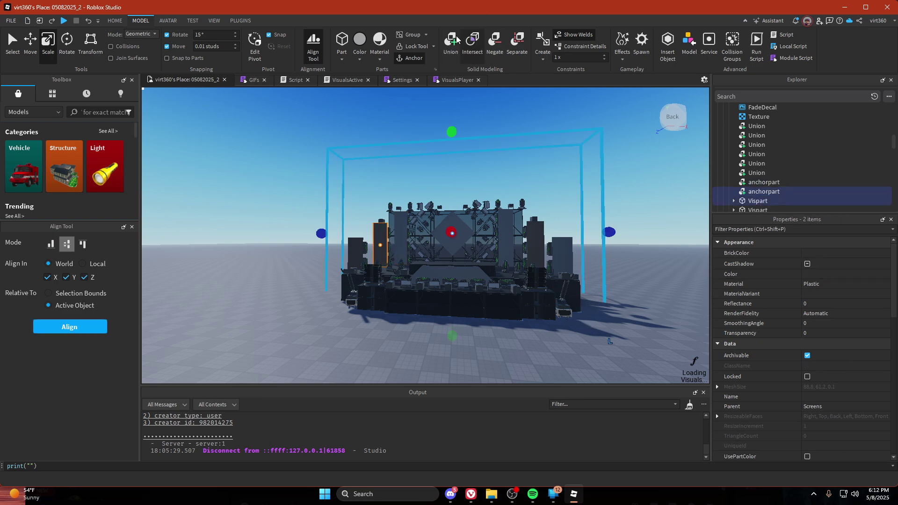
{"action": "key", "text": "ctrl+shift+g"}
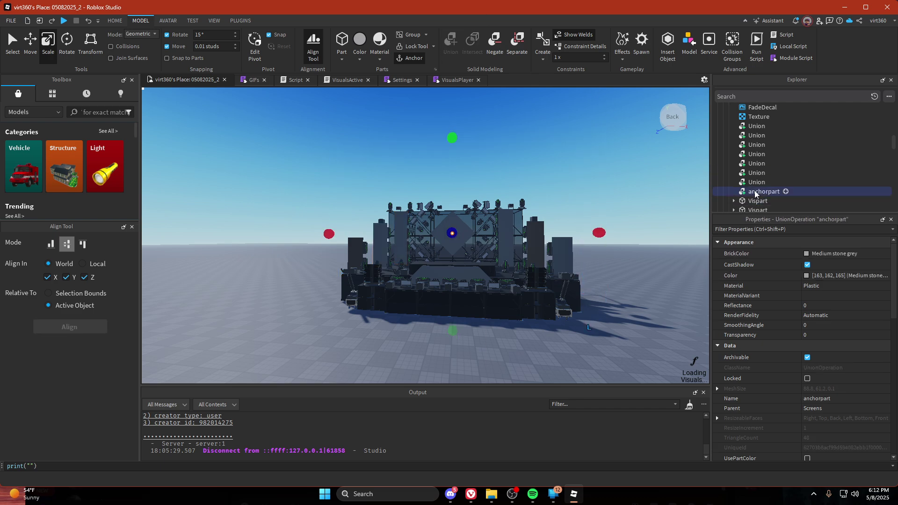
Union separate anchorpart copies with the outermost left Vispart and the last Vispart remaining in the Screens folder
{"action": "key", "text": "ctrl+z"}
{"action": "key", "text": "ctrl+shift+g"}
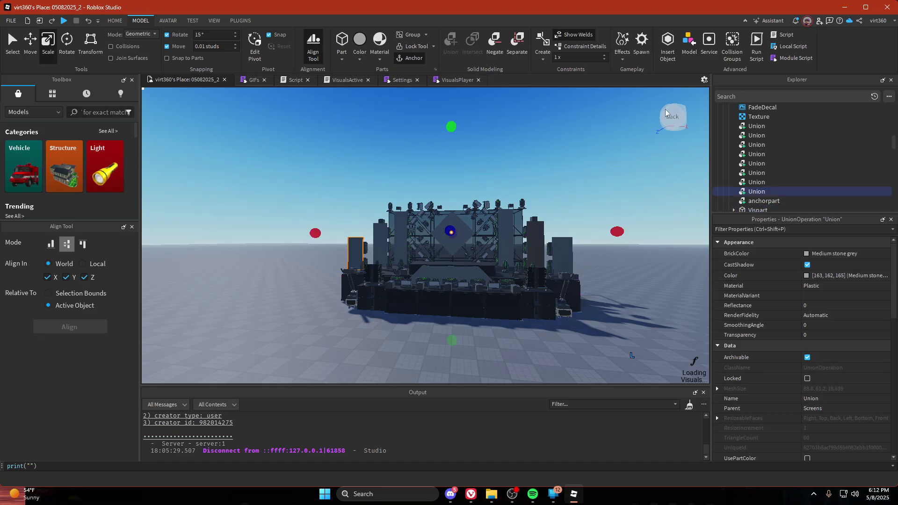
{"action": "key", "text": "ctrl+z"}
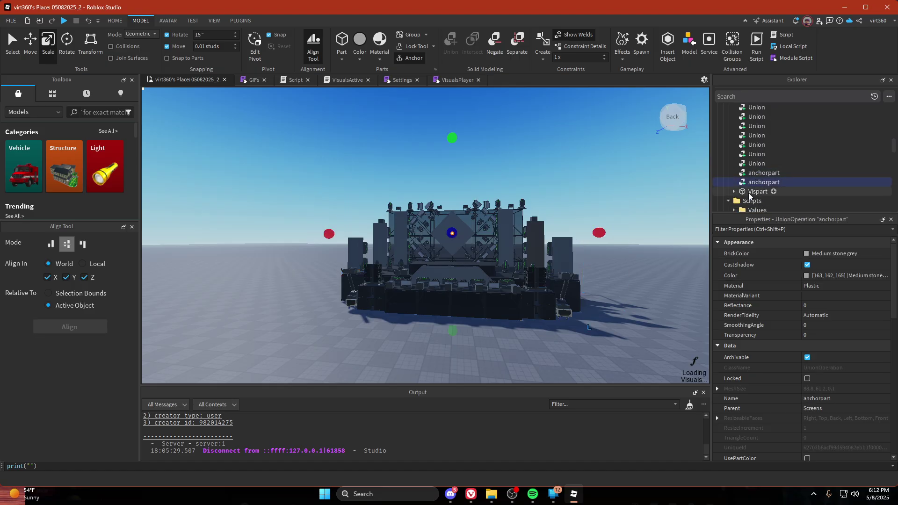
{"action": "left_click", "coordinate": [450, 43]}
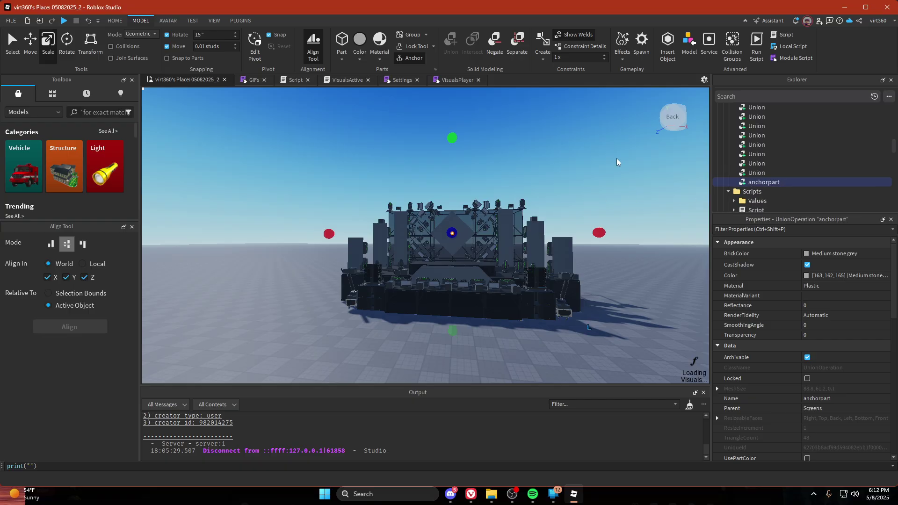
Delete the leftover anchorpart from the Screens folder
{"action": "key", "text": "e"}
{"action": "key", "text": "w"}
{"action": "key", "text": "q"}
{"action": "key", "text": "s"}
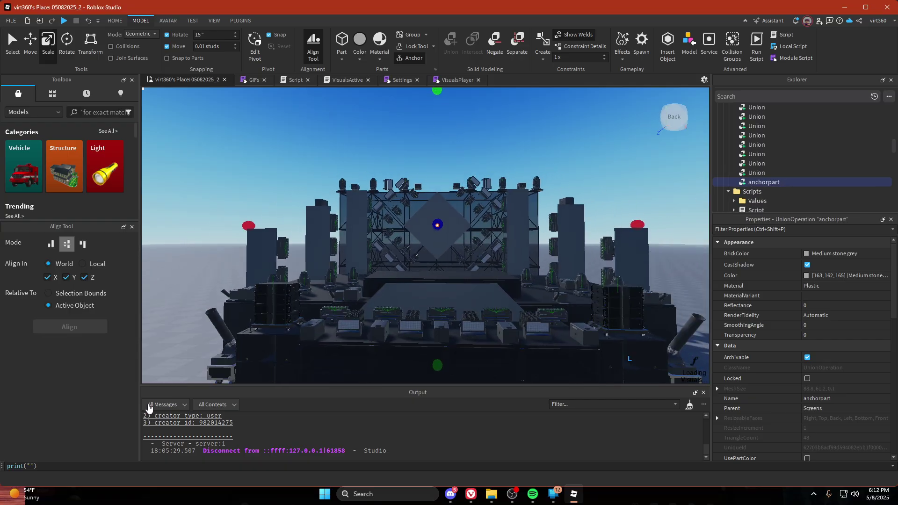
{"action": "key", "text": "s"}
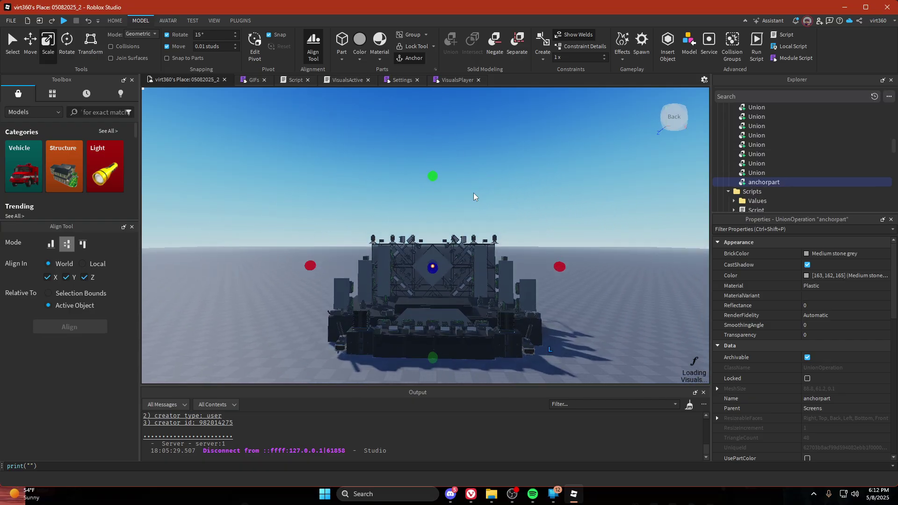
{"action": "key", "text": "w"}
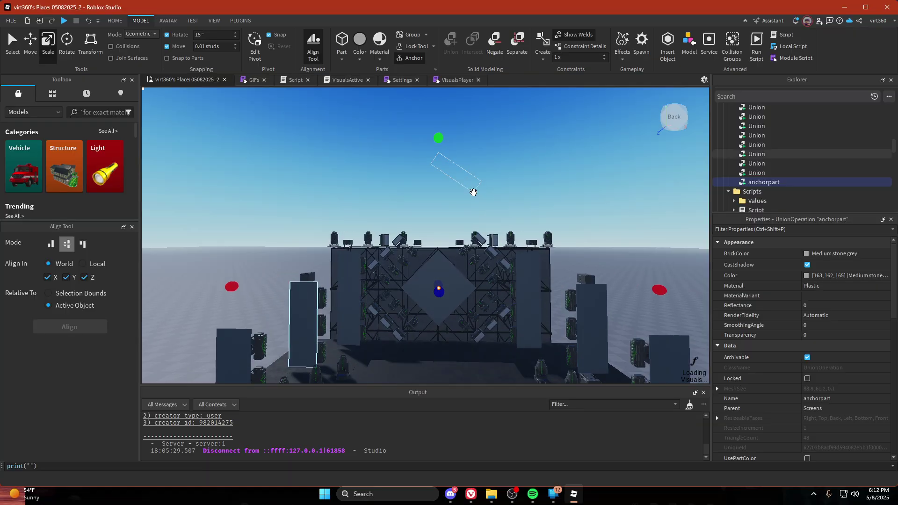
{"action": "left_click", "coordinate": [474, 192]}
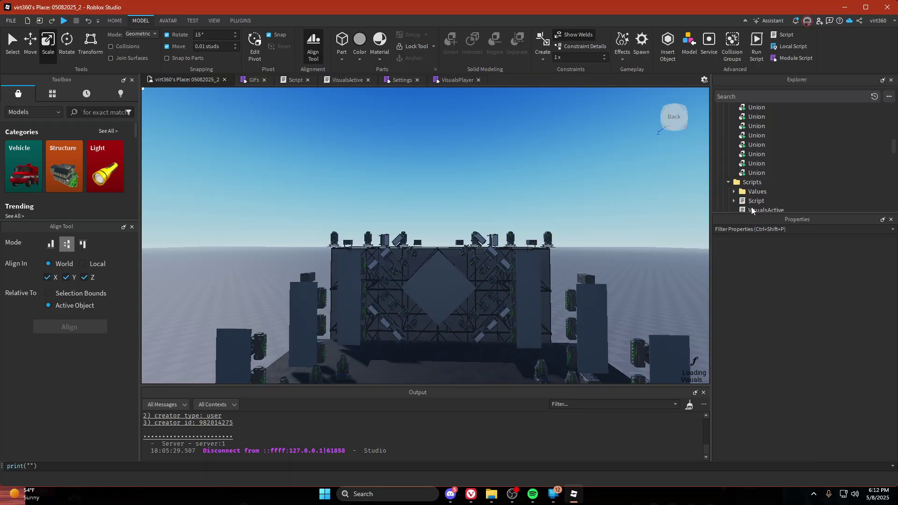
Copy the FadeDecal and Texture from the Screens folder and paste them into every Union in it
{"action": "scroll", "coordinate": [752, 163], "scroll_direction": "up", "scroll_amount": 5}
{"action": "left_click", "coordinate": [753, 164]}
{"action": "left_click", "coordinate": [755, 174], "text": "ctrl"}
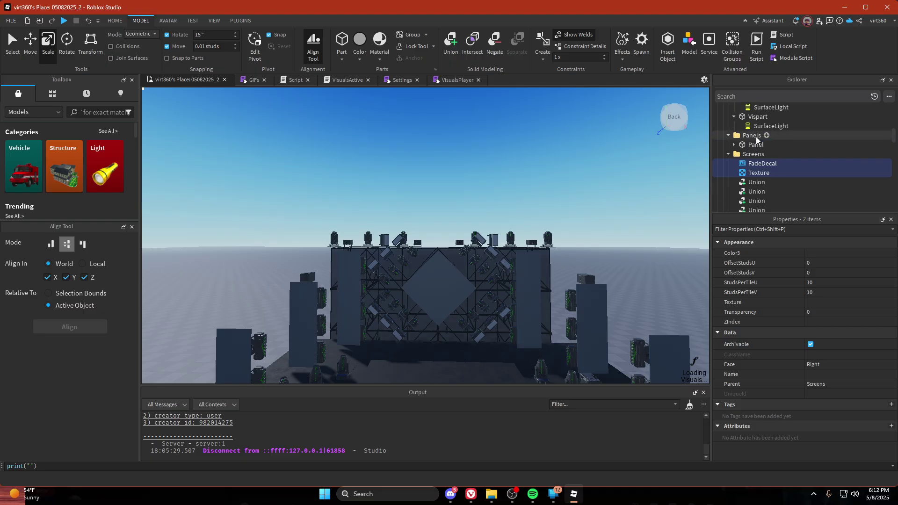
{"action": "left_click", "coordinate": [749, 182]}
{"action": "scroll", "coordinate": [749, 182], "scroll_direction": "down", "scroll_amount": 2}
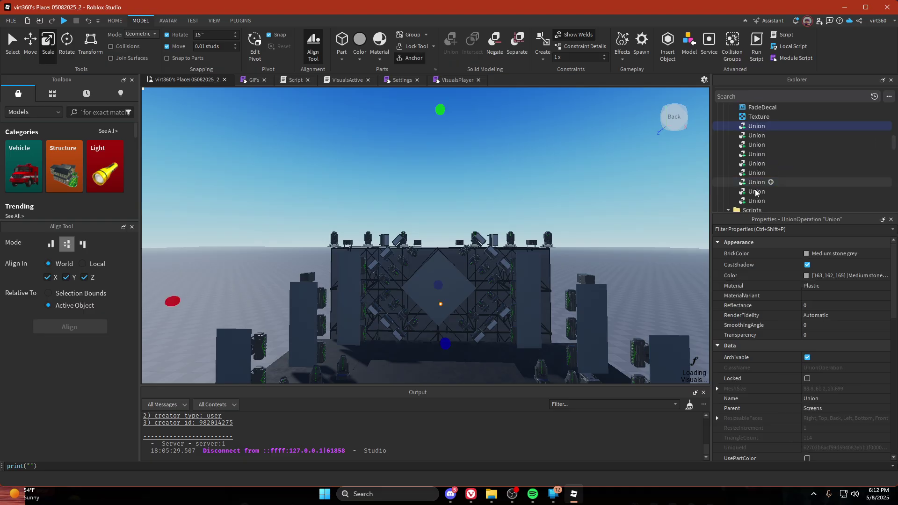
{"action": "left_click", "coordinate": [740, 191], "text": "shift"}
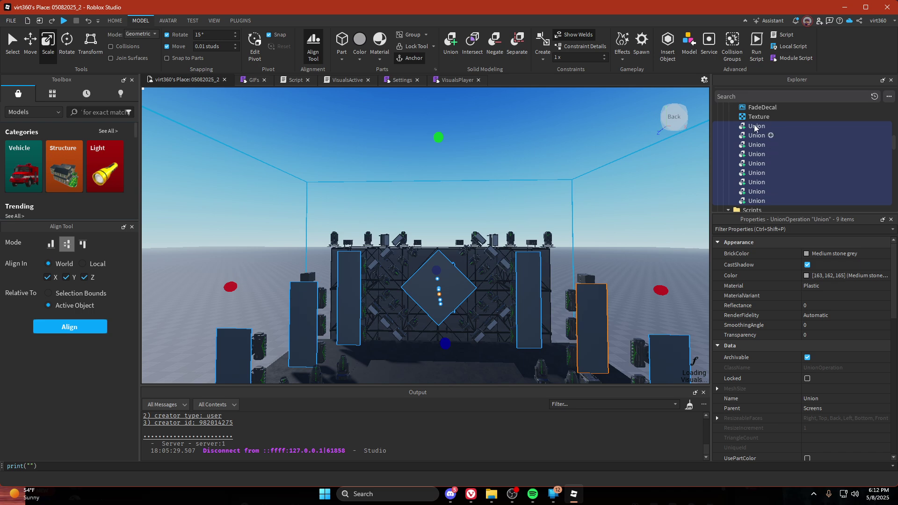
{"action": "right_click_drag", "start_coordinate": [445, 245], "coordinate": [443, 245]}
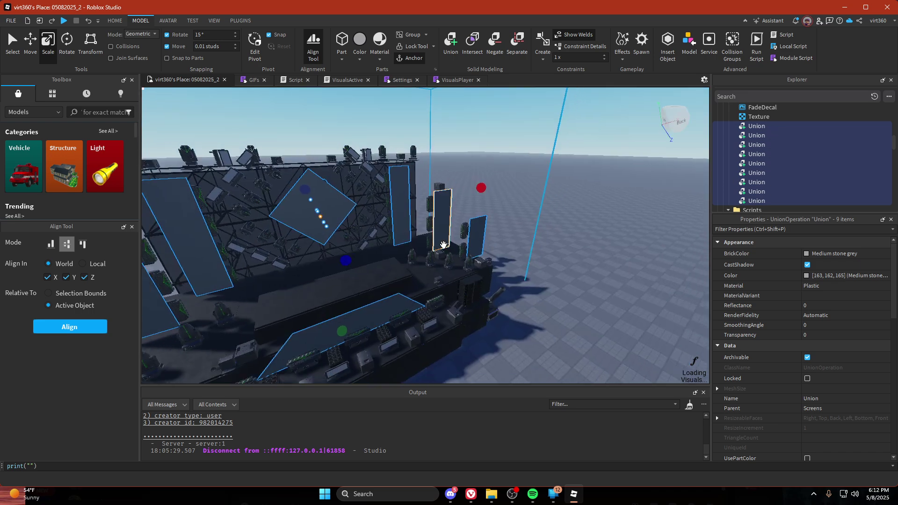
{"action": "key", "text": "s"}
{"action": "right_click_drag", "start_coordinate": [680, 134], "coordinate": [309, 302]}
{"action": "scroll", "coordinate": [310, 301], "scroll_direction": "up", "scroll_amount": 3}
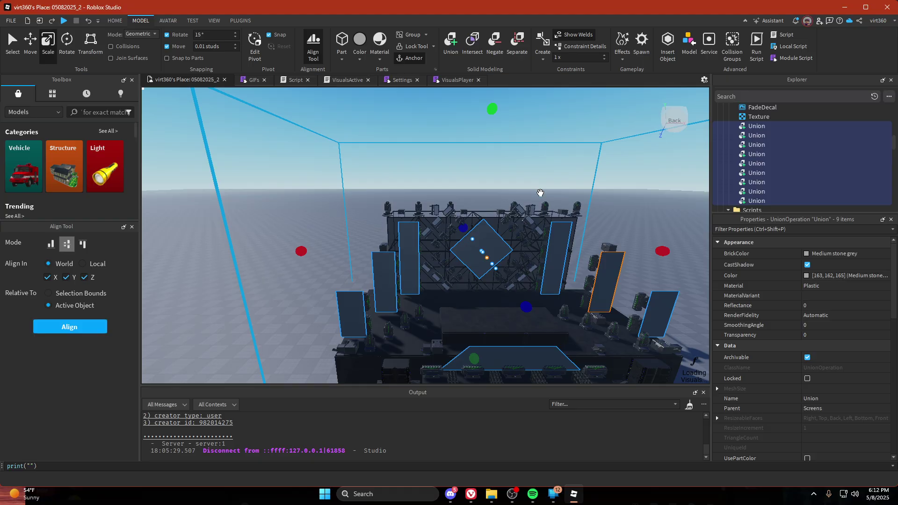
{"action": "key", "text": "ctrl+shift+v"}
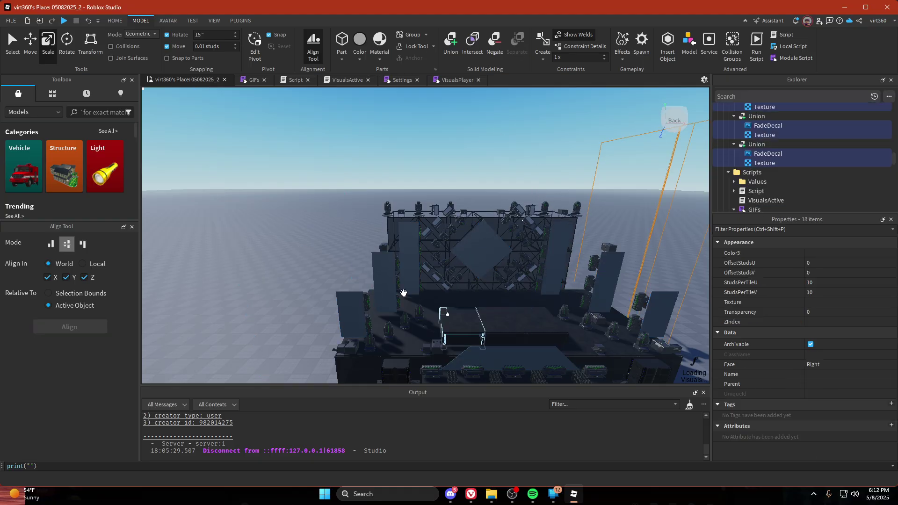
Set the Face of all the pasted FadeDecals and Textures to Back
{"action": "right_click_drag", "start_coordinate": [404, 293], "coordinate": [701, 318]}
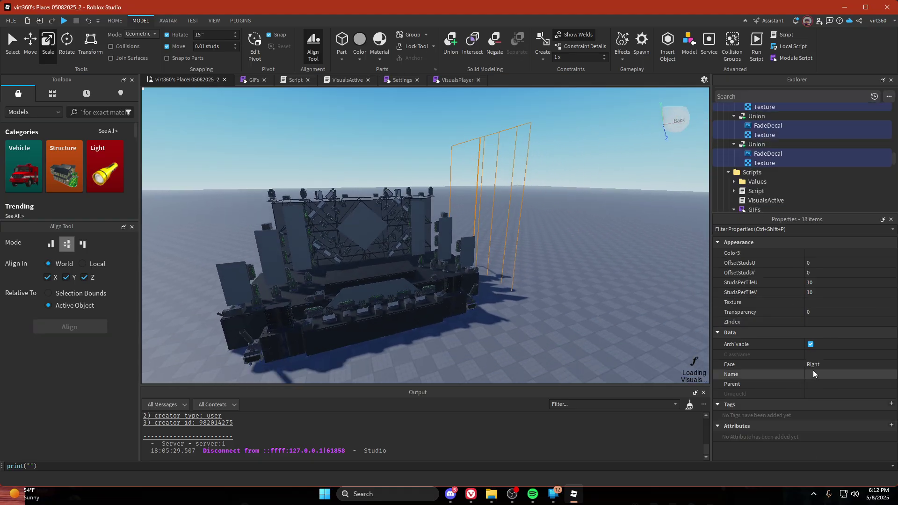
{"action": "left_click", "coordinate": [811, 368]}
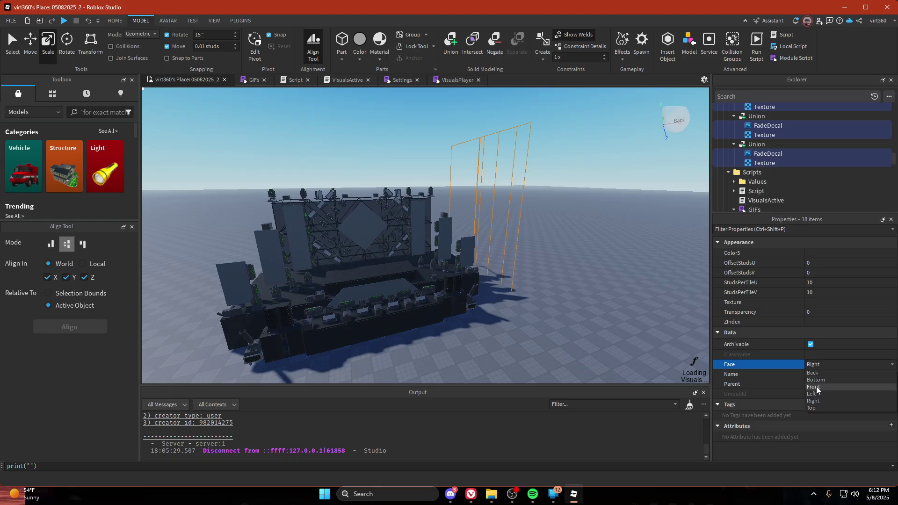
{"action": "left_click", "coordinate": [826, 387]}
{"action": "left_click", "coordinate": [825, 366]}
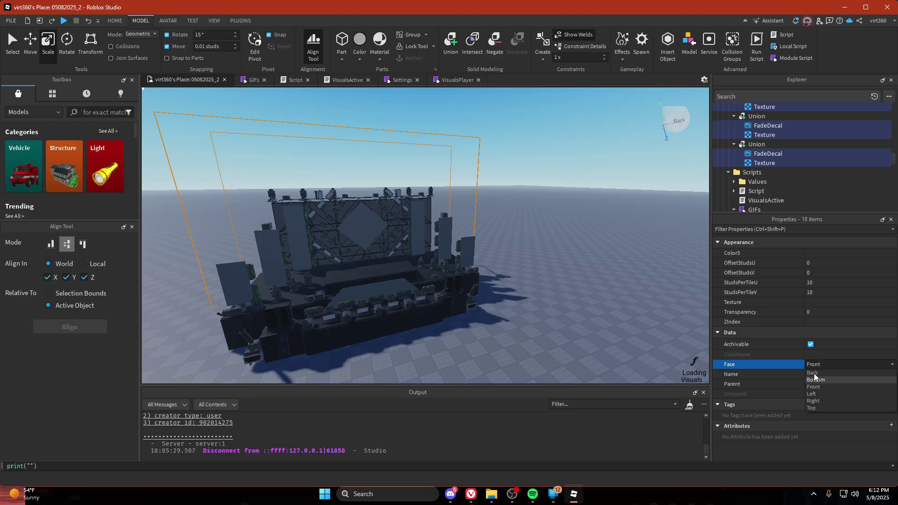
{"action": "left_click", "coordinate": [812, 372]}
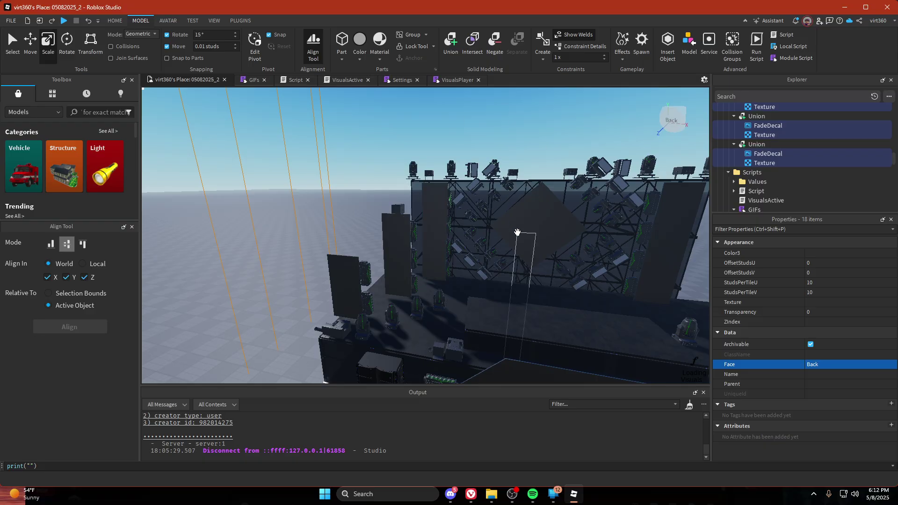
Examine the stage screens from several angles and check the properties of the Textures in the last two Unions
{"action": "right_click_drag", "start_coordinate": [523, 233], "coordinate": [529, 232]}
{"action": "scroll", "coordinate": [529, 233], "scroll_direction": "down", "scroll_amount": 4}
{"action": "scroll", "coordinate": [474, 225], "scroll_direction": "up", "scroll_amount": 5}
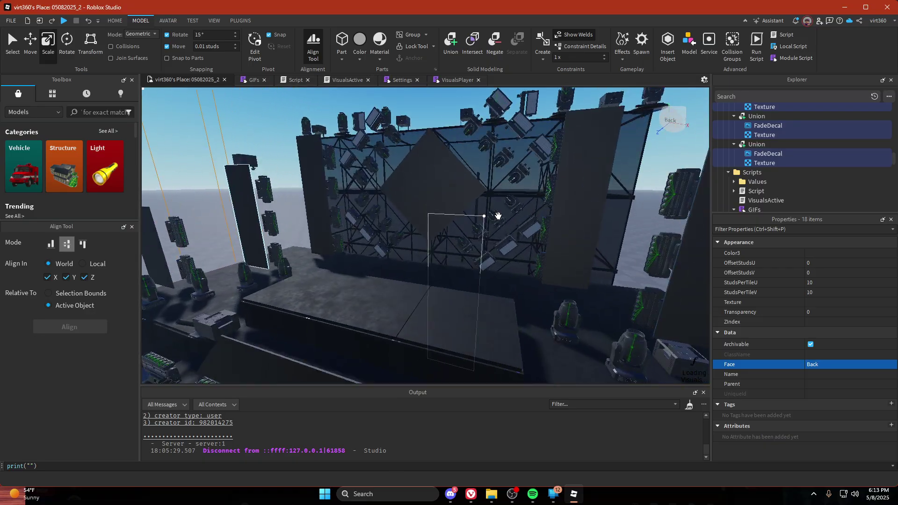
{"action": "scroll", "coordinate": [497, 217], "scroll_direction": "down", "scroll_amount": 4}
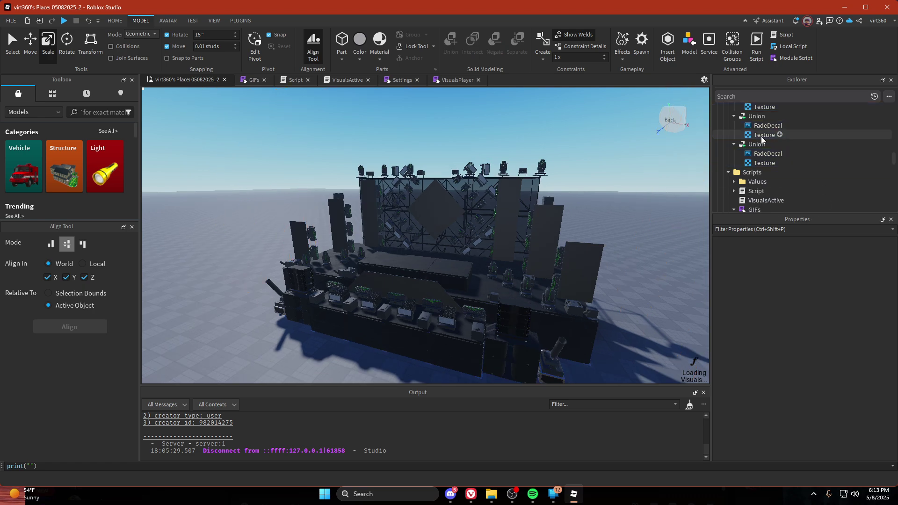
{"action": "left_click", "coordinate": [767, 163]}
{"action": "left_click", "coordinate": [764, 135], "text": "ctrl"}
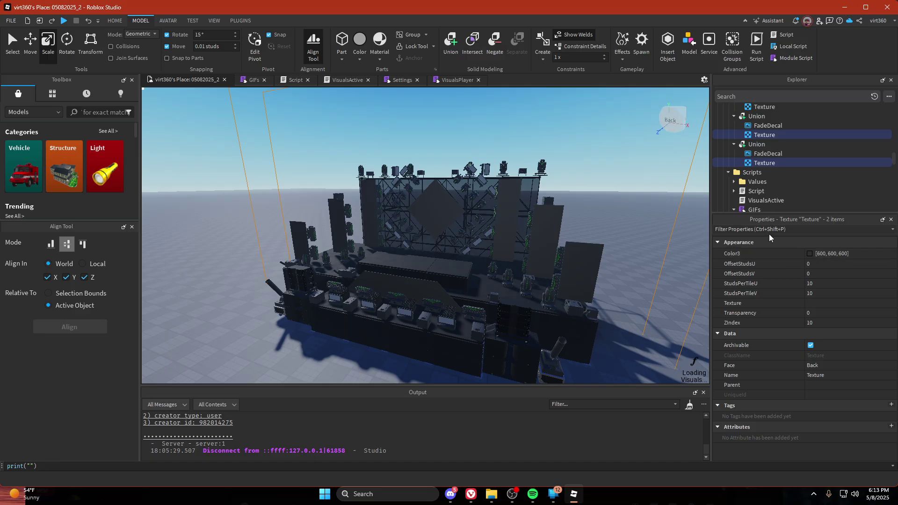
{"action": "left_click", "coordinate": [541, 192]}
{"action": "right_click_drag", "start_coordinate": [541, 192], "coordinate": [543, 198]}
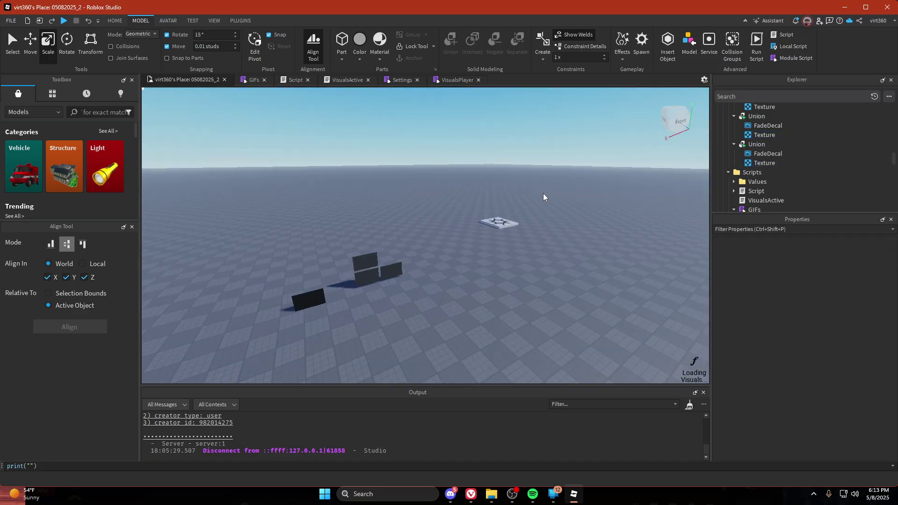
Start a playtest at the Visuals control screens in front of the stage
{"action": "right_click", "coordinate": [543, 197]}
{"action": "key", "text": "w"}
{"action": "right_click_drag", "start_coordinate": [451, 182], "coordinate": [440, 206]}
{"action": "key", "text": "a"}
{"action": "left_click", "coordinate": [117, 25]}
{"action": "key", "text": "s"}
{"action": "key", "text": "w"}
{"action": "key", "text": "q"}
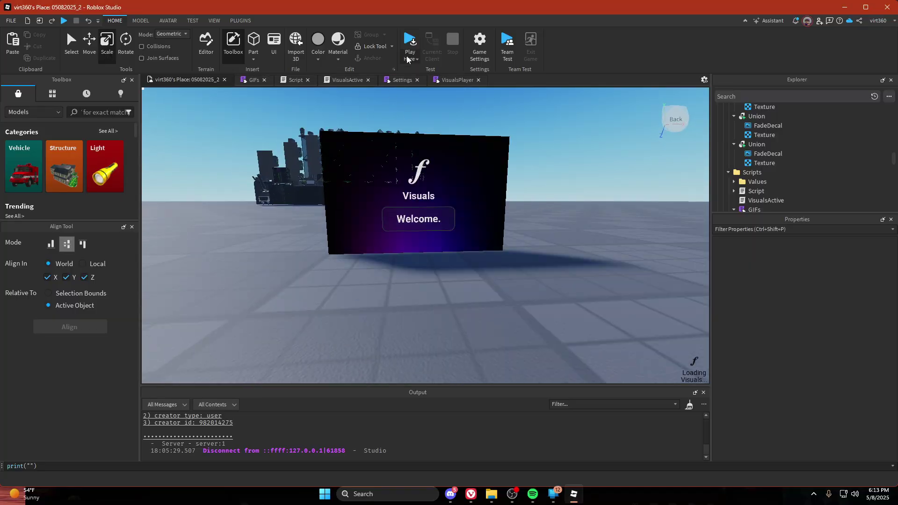
{"action": "left_click", "coordinate": [407, 57]}
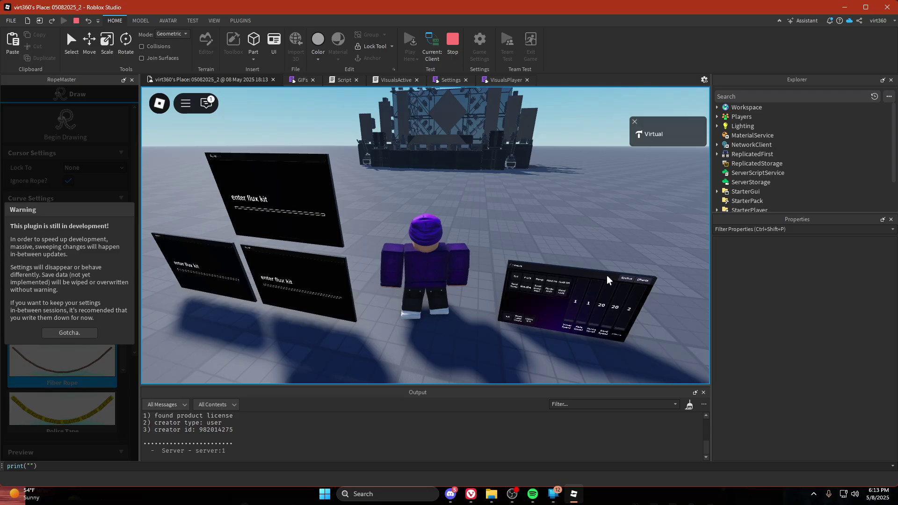
Turn on the stage visuals with the O/X effect and bring the avatar beside the Visuals control panel to watch the stage
{"action": "left_click", "coordinate": [516, 277]}
{"action": "key", "text": "w"}
{"action": "right_click_drag", "start_coordinate": [403, 265], "coordinate": [402, 265]}
{"action": "key", "text": "s"}
{"action": "key", "text": "d"}
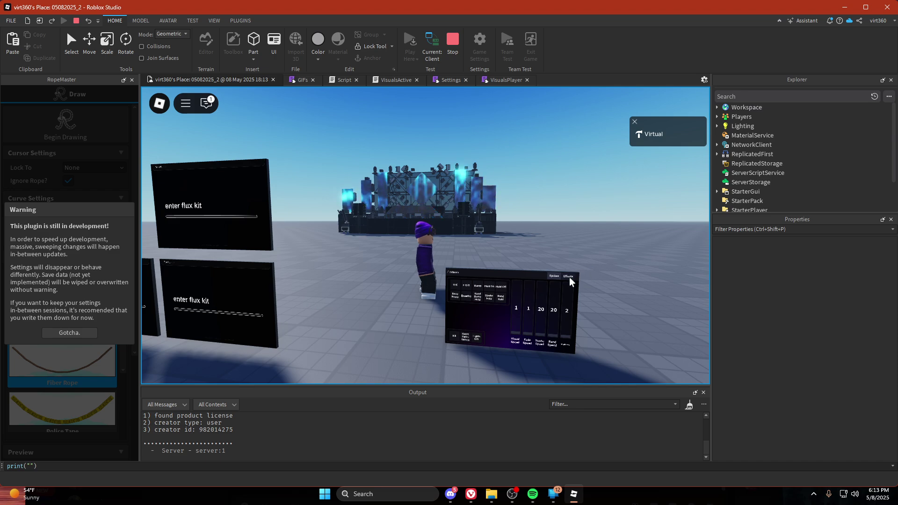
Test a different visual from the Sprites page on the stage screens, then return to the Effects page
{"action": "left_click", "coordinate": [553, 277]}
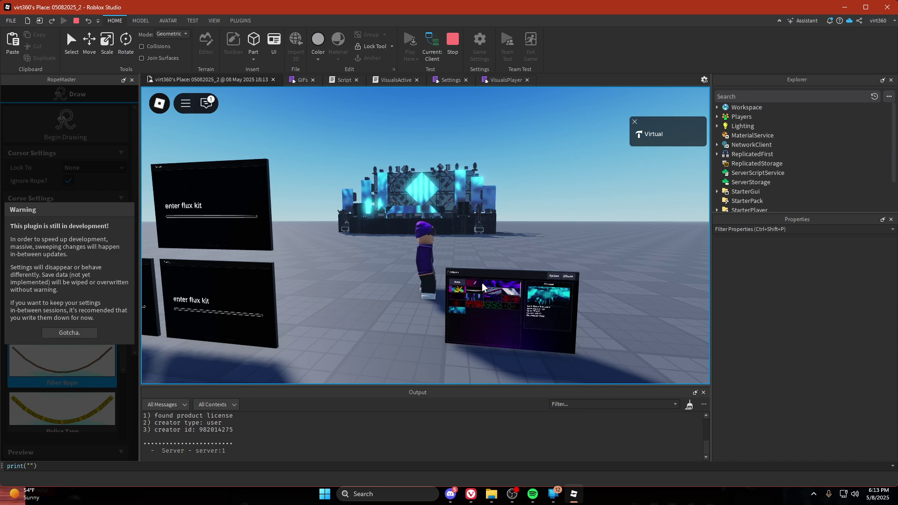
{"action": "key", "text": "w"}
{"action": "key", "text": "a"}
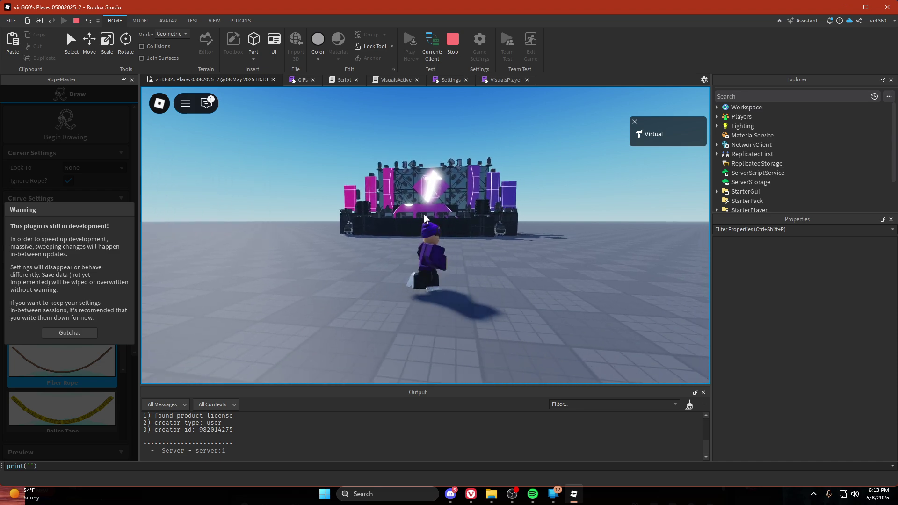
{"action": "key", "text": "s"}
{"action": "key", "text": "d"}
{"action": "left_click", "coordinate": [579, 293]}
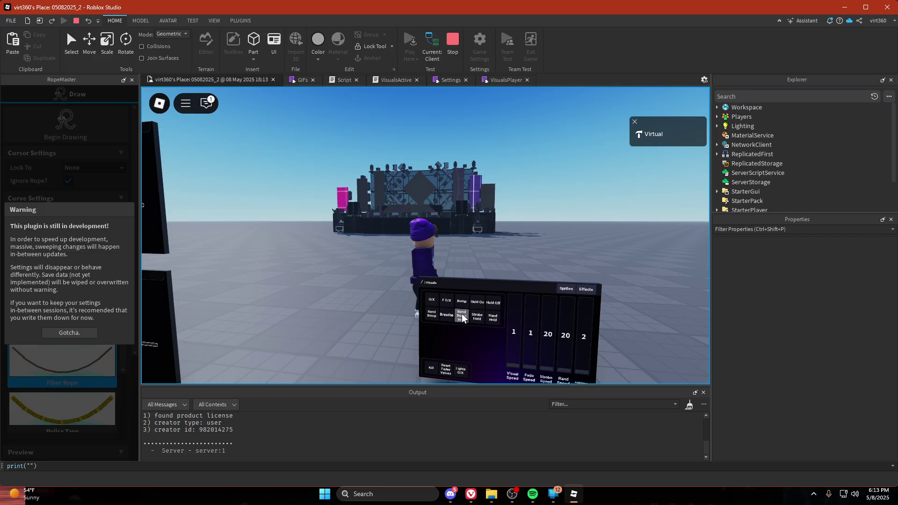
{"action": "key", "text": "s"}
{"action": "scroll", "coordinate": [503, 219], "scroll_direction": "up", "scroll_amount": 6}
{"action": "right_click_drag", "start_coordinate": [503, 218], "coordinate": [503, 218]}
{"action": "key", "text": "w"}
{"action": "key", "text": "space"}
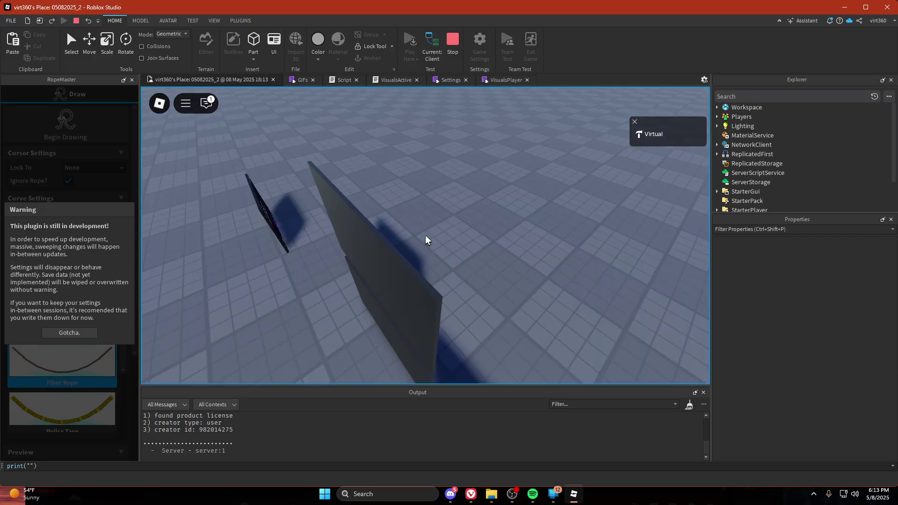
{"action": "scroll", "coordinate": [426, 236], "scroll_direction": "down", "scroll_amount": 2}
{"action": "scroll", "coordinate": [426, 236], "scroll_direction": "down", "scroll_amount": 3}
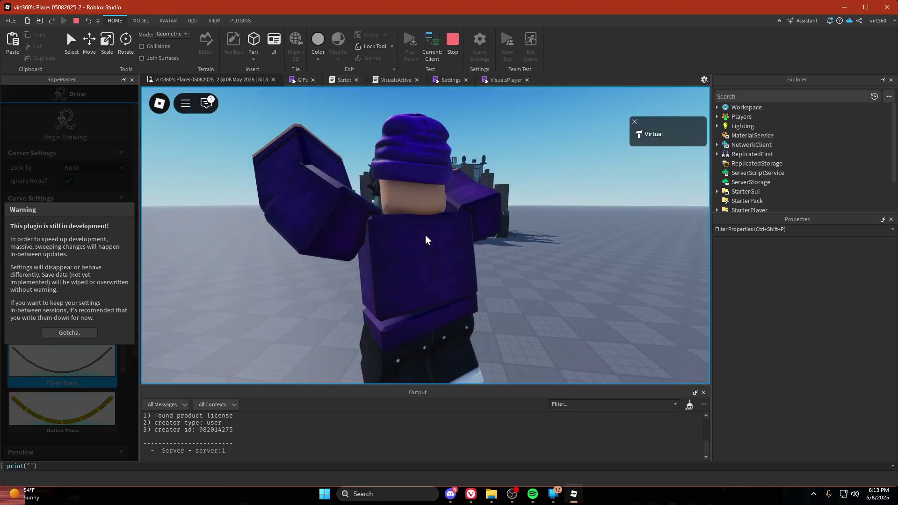